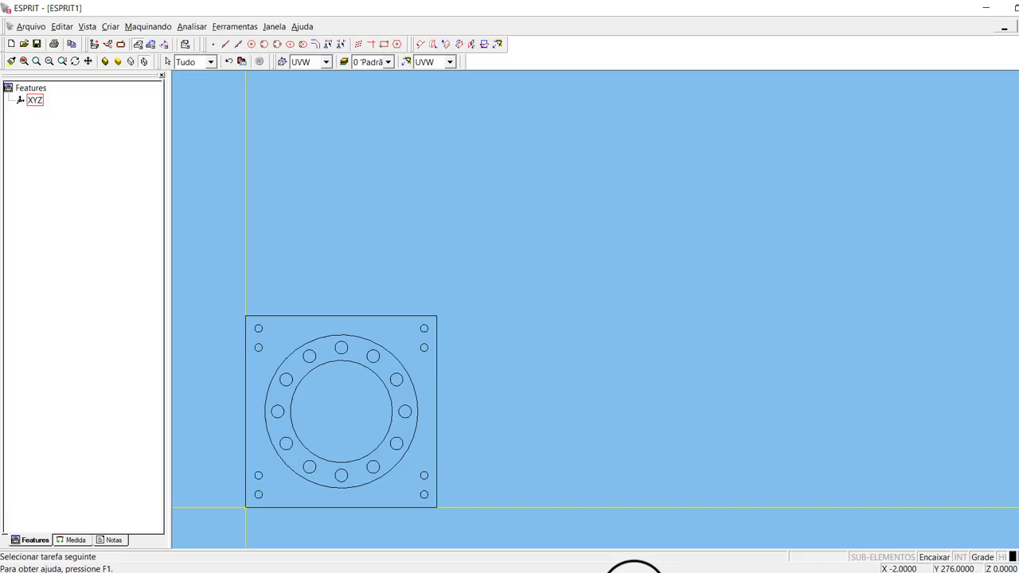
Step: Dimension the square plate's height beside its right edge and its width above its top edge
click(519, 312)
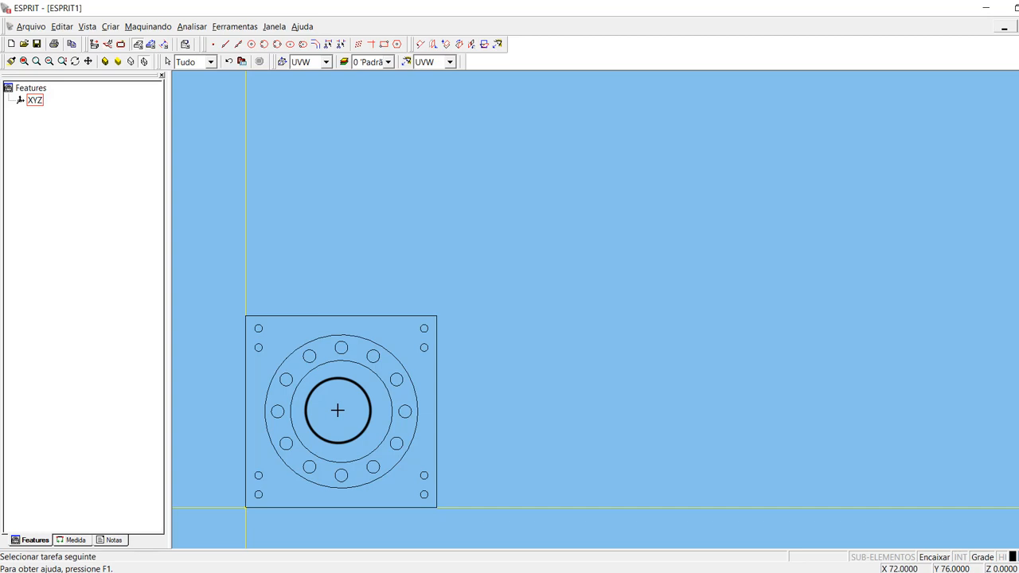
scroll(338, 410, up, 2)
mouse_move(337, 410)
middle_down()
mouse_move(389, 364)
mouse_move(479, 316)
middle_up()
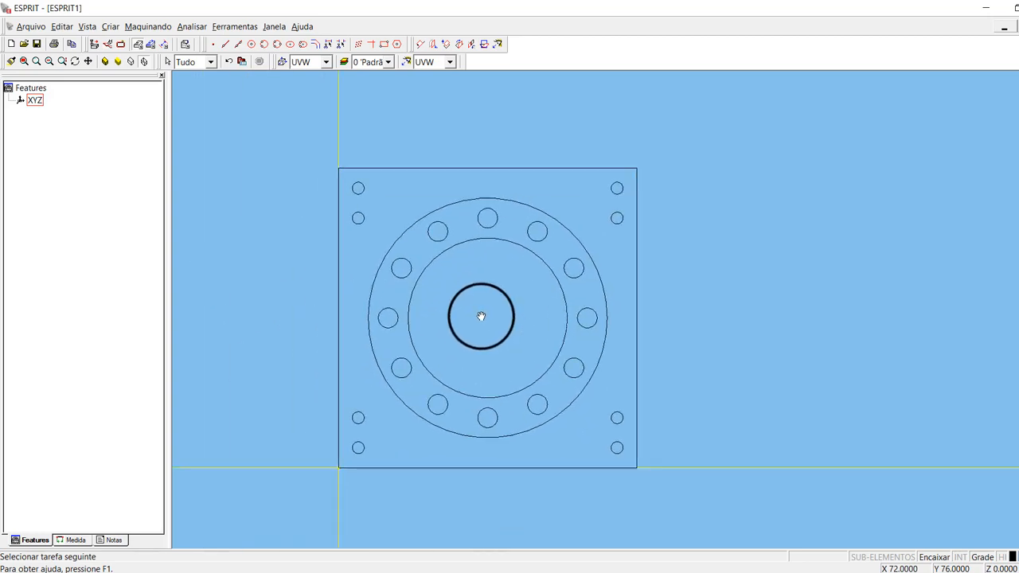
scroll(479, 337, up, 1)
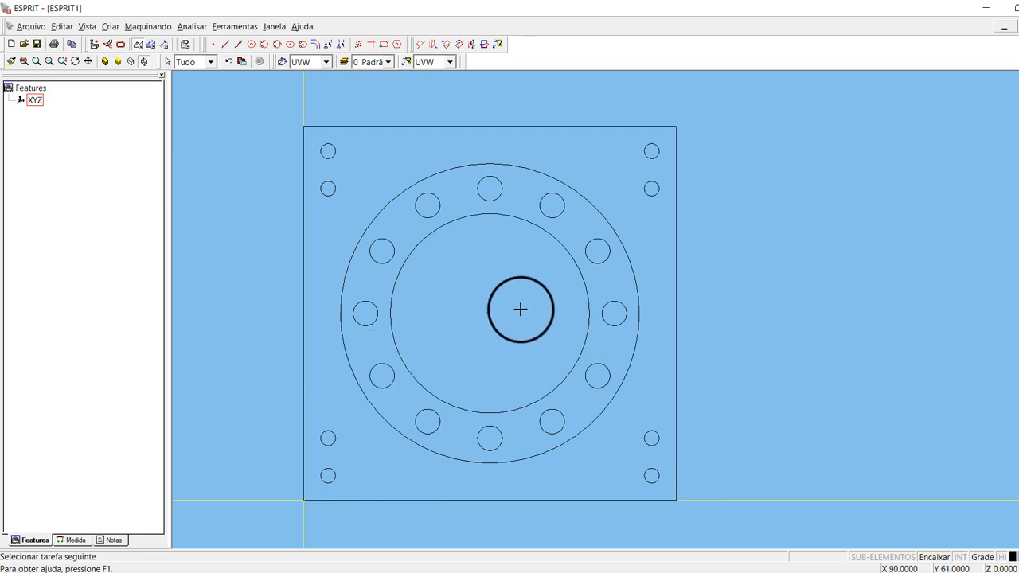
click(162, 45)
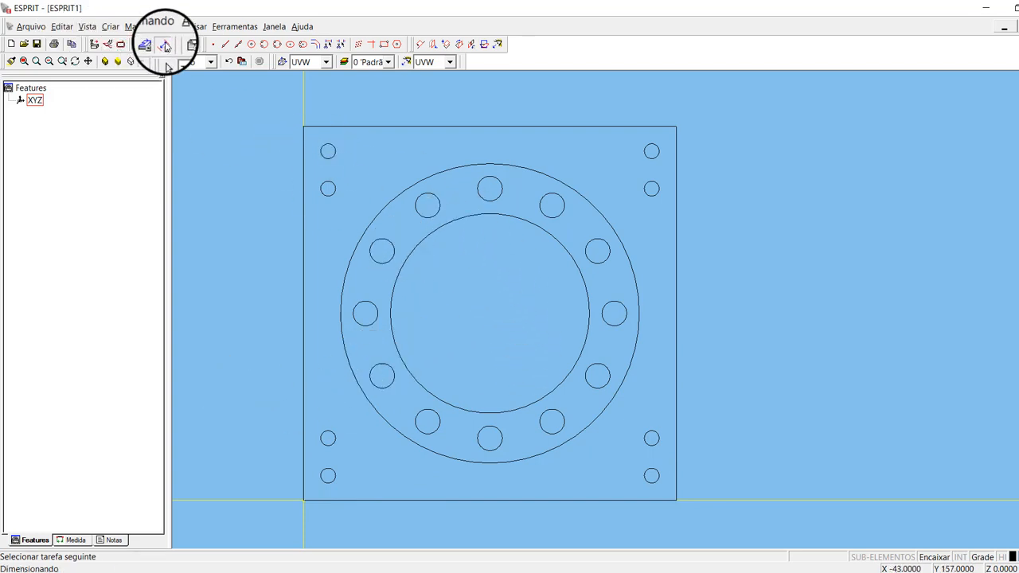
click(226, 45)
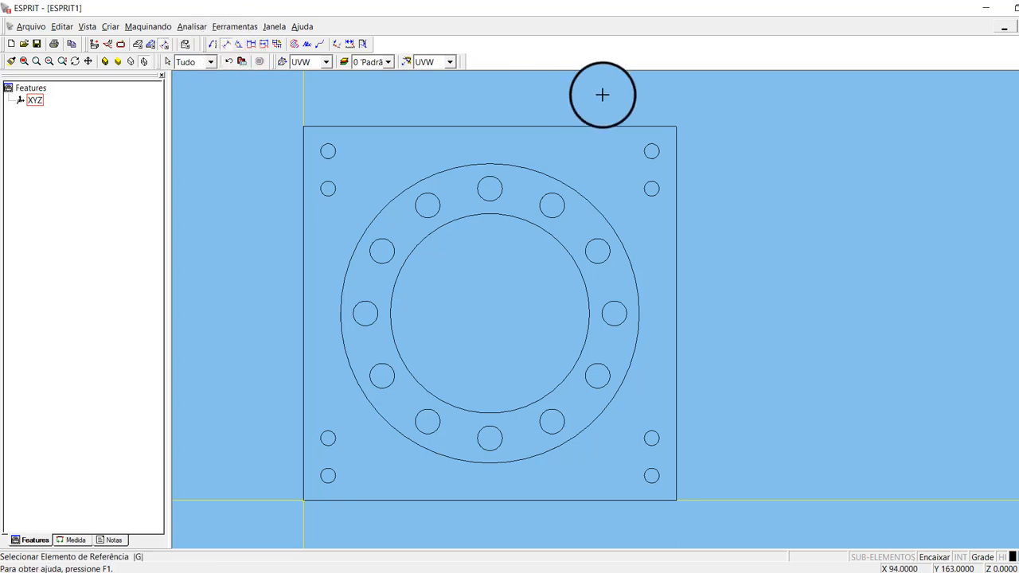
click(676, 127)
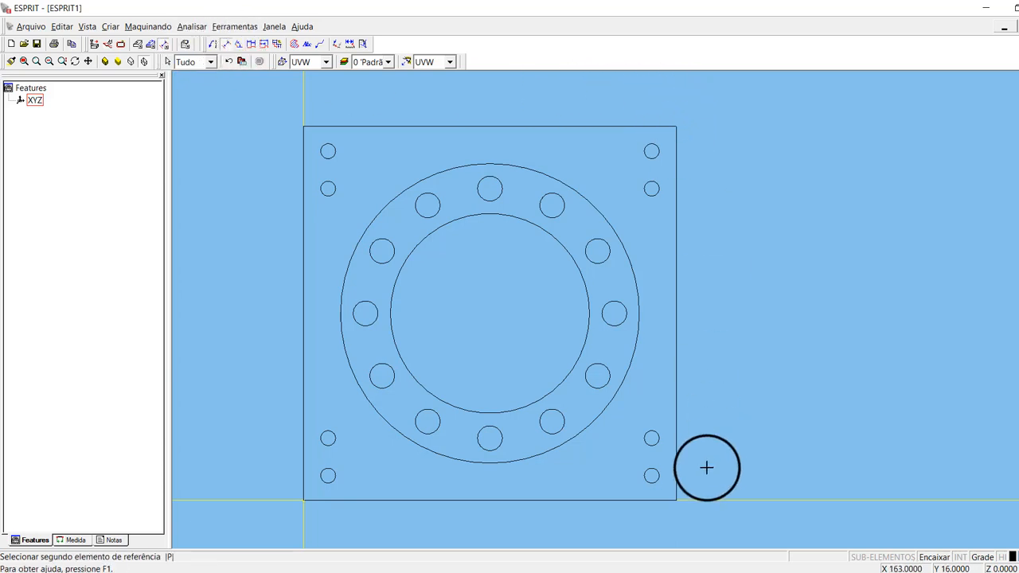
click(676, 500)
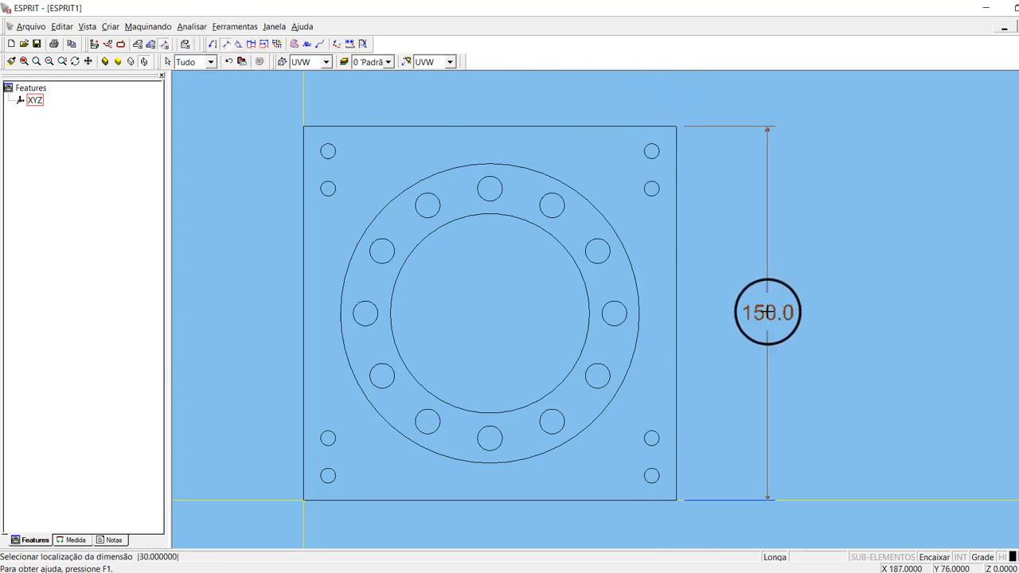
click(768, 311)
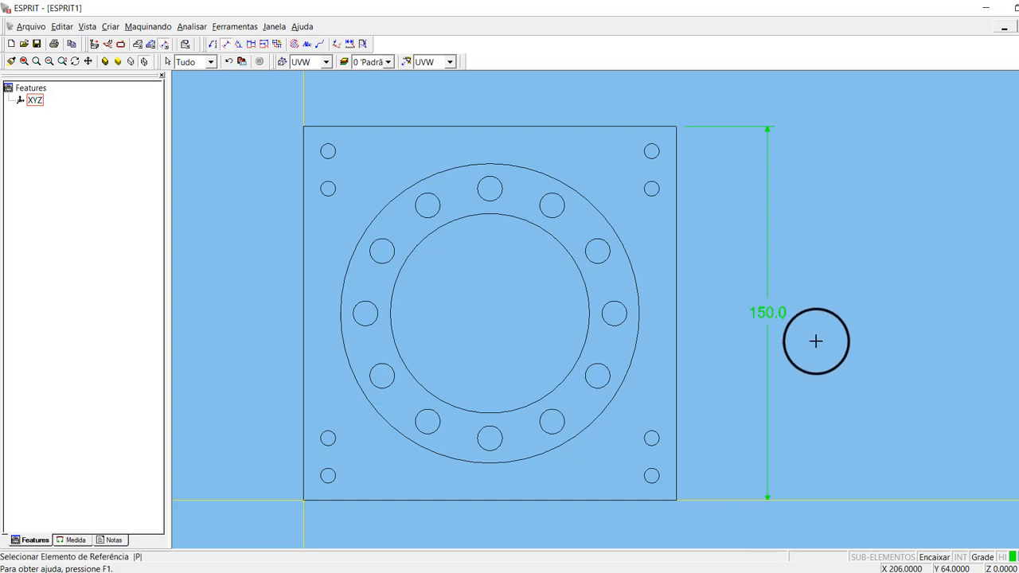
click(304, 126)
click(676, 127)
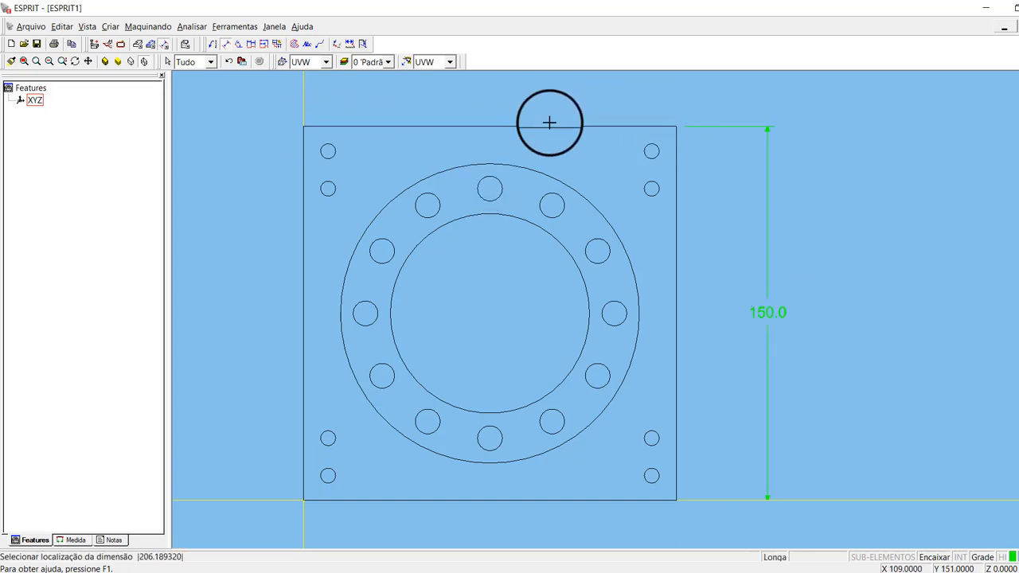
click(498, 84)
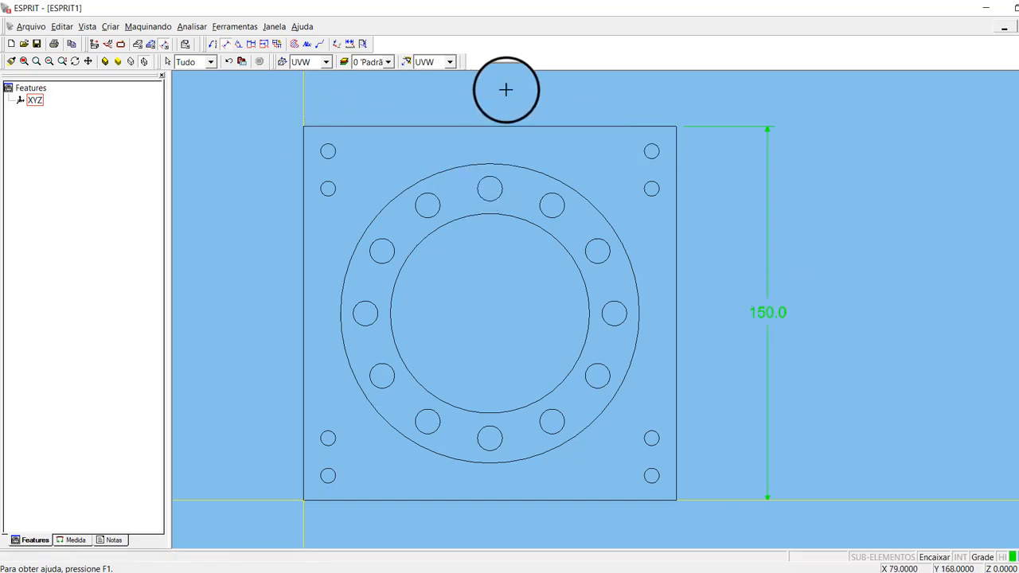
Step: Add diameter dimensions to the large outer circle and the inner circle at the plate's centre
click(594, 199)
click(695, 159)
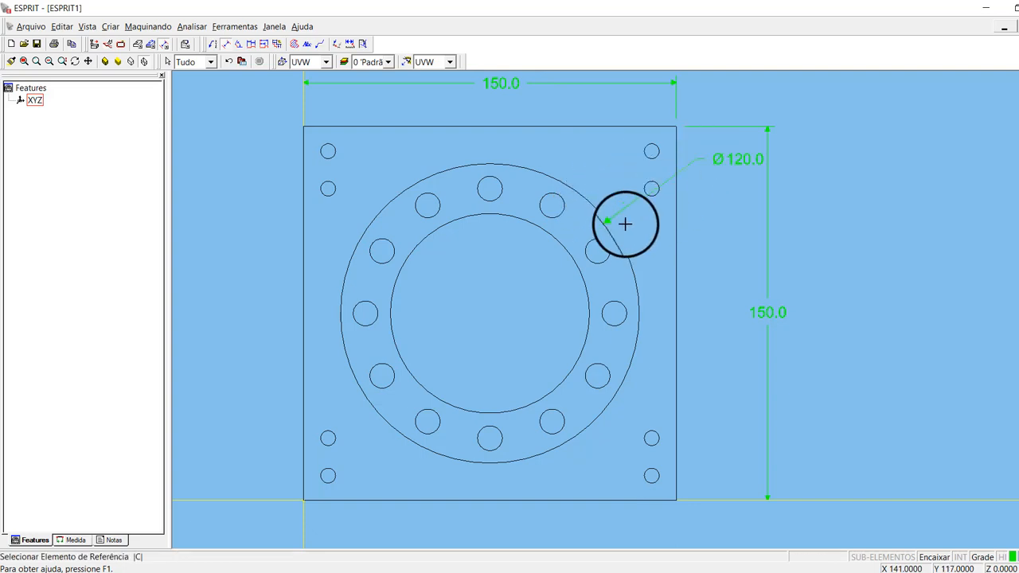
click(531, 223)
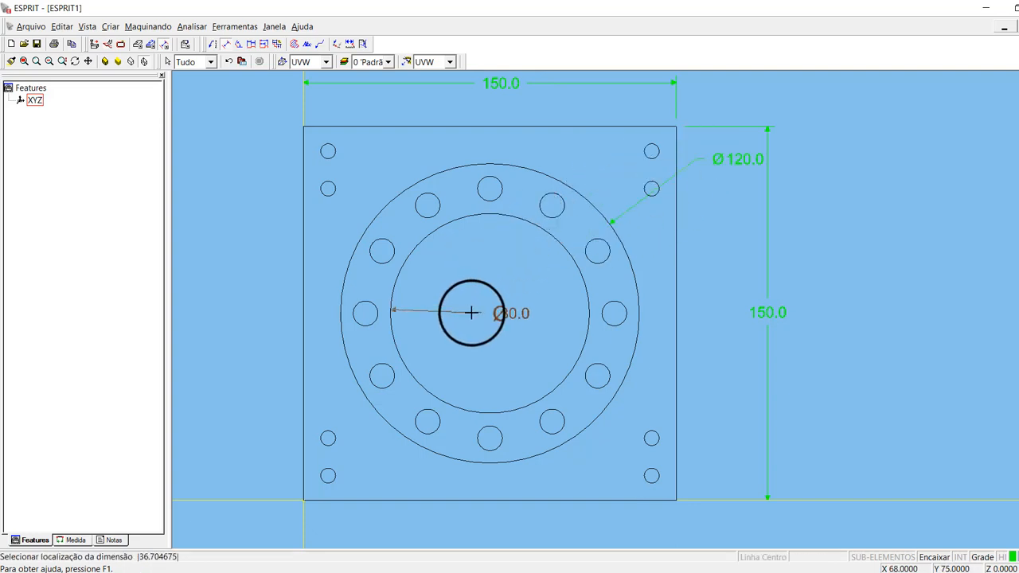
click(474, 312)
Step: Add diameter dimensions to the plate's upper-right corner hole and one hole of the circular pattern
click(650, 152)
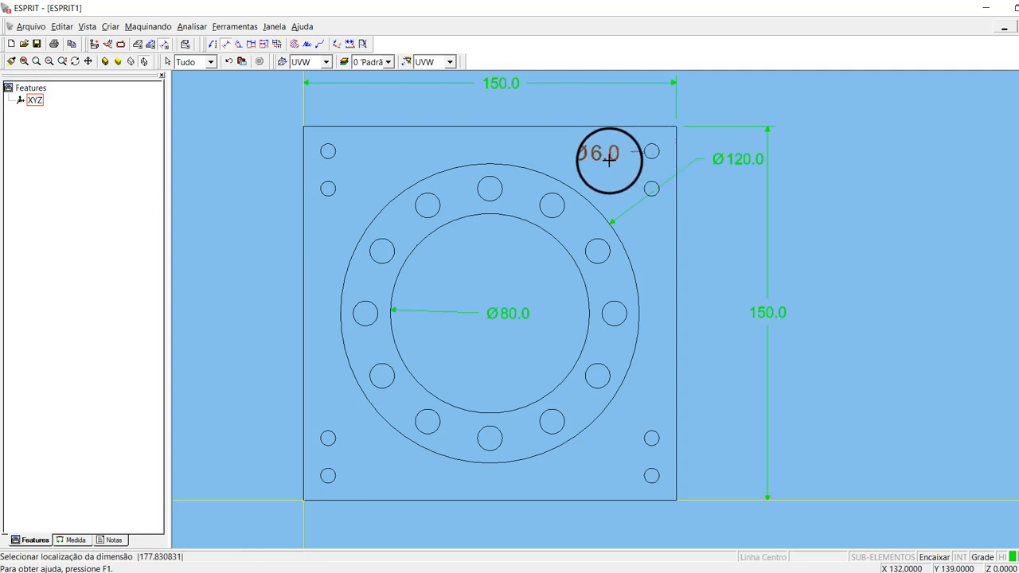
click(588, 160)
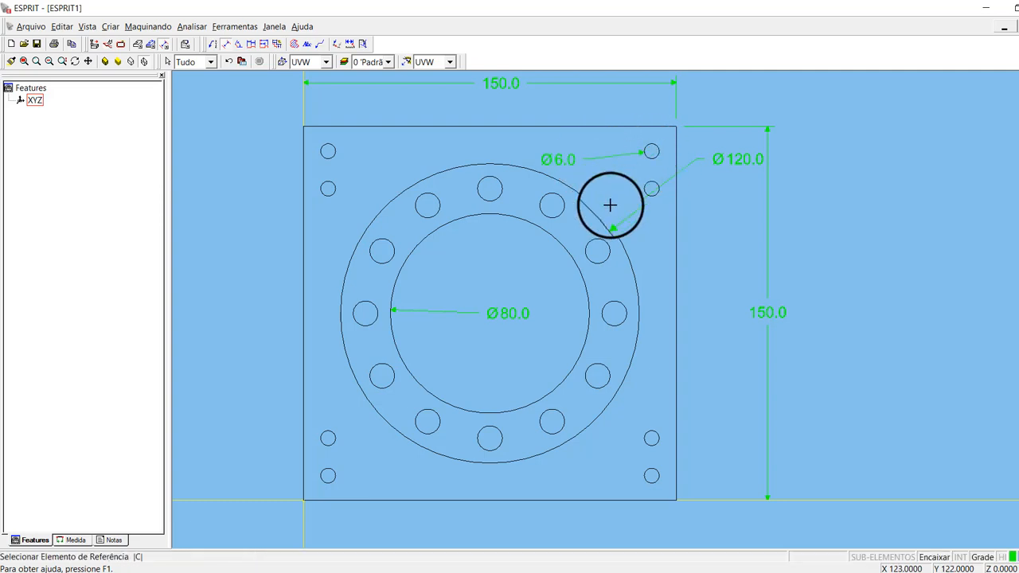
click(417, 197)
click(390, 176)
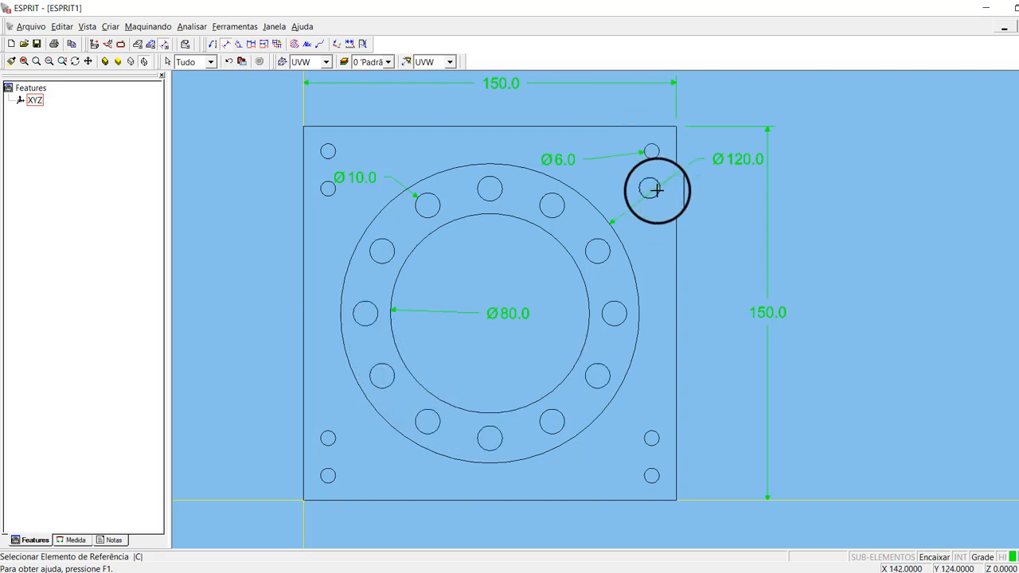
scroll(656, 189, down, 1)
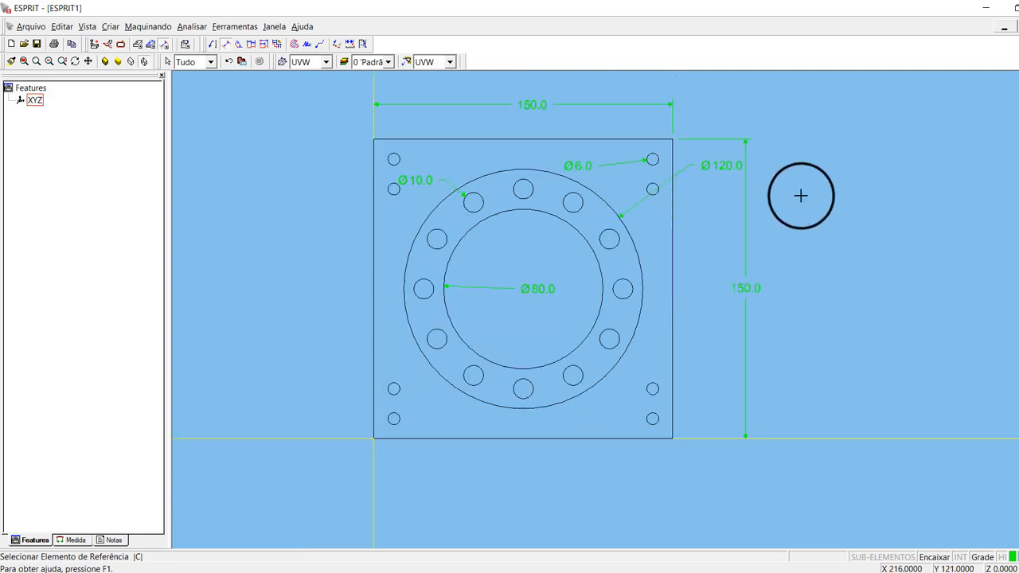
middle_drag(801, 189, 802, 228)
scroll(802, 228, up, 1)
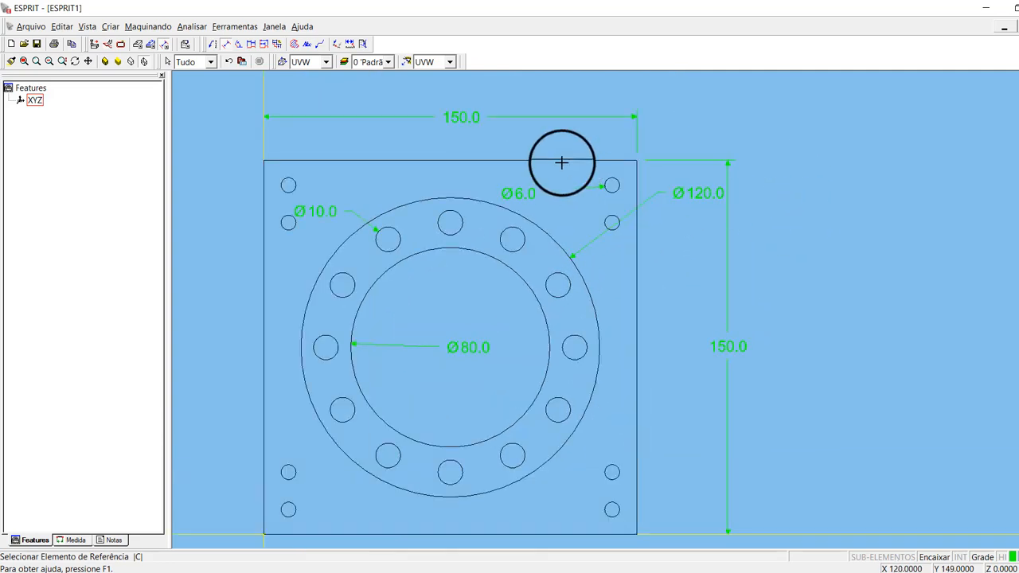
middle_drag(425, 390, 417, 363)
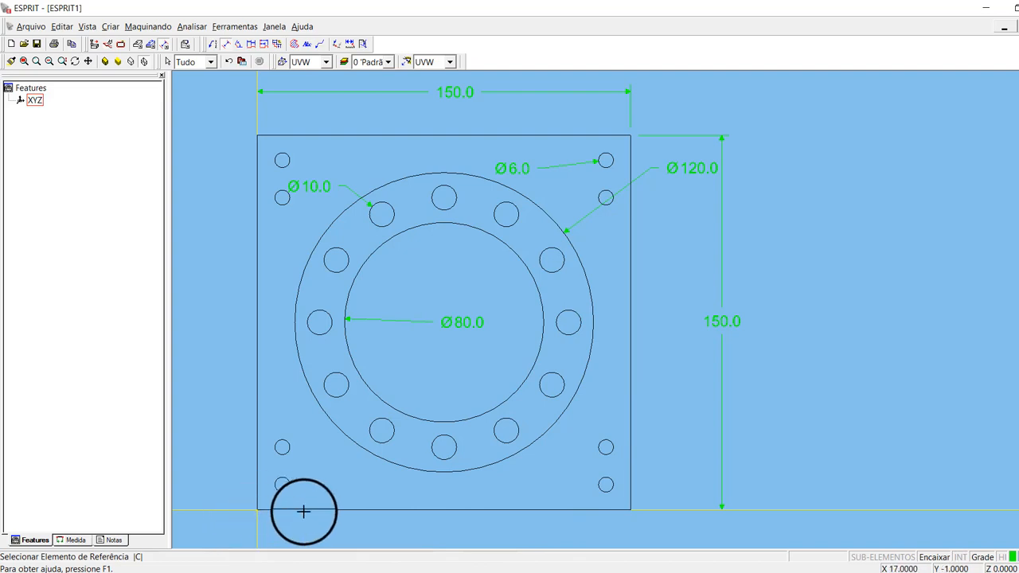
click(563, 510)
key(Escape)
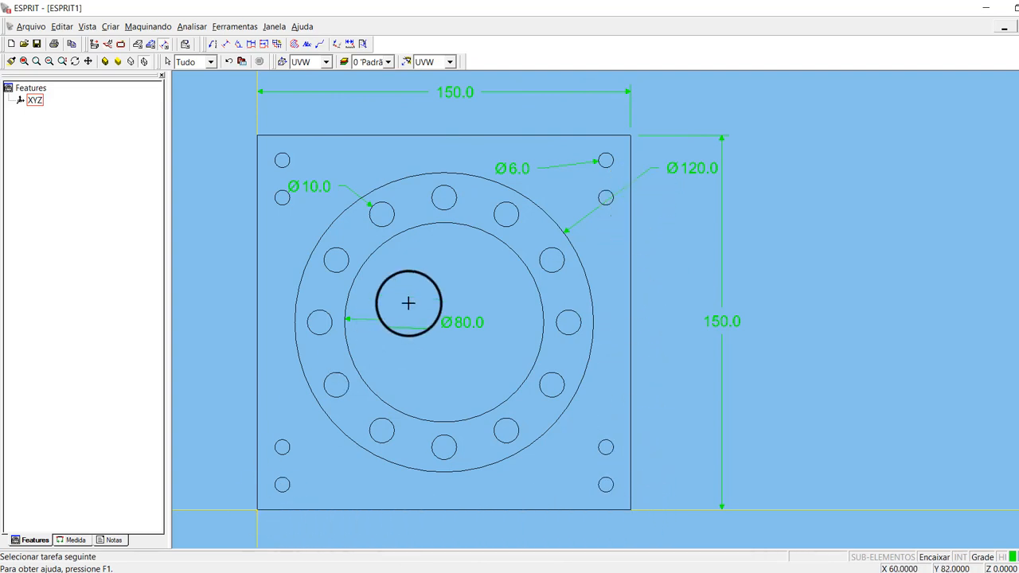
scroll(409, 302, down, 1)
middle_drag(398, 303, 476, 277)
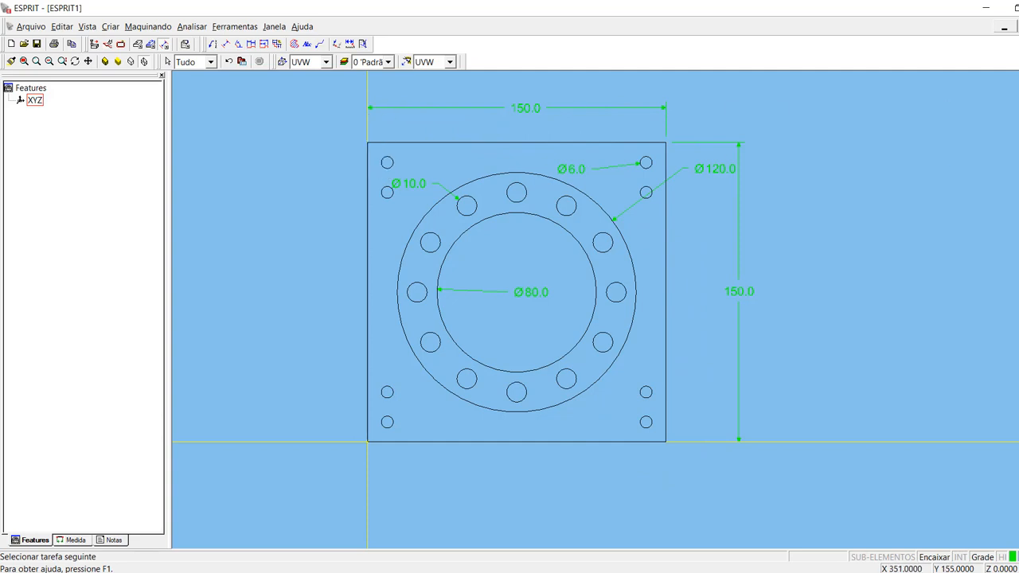
Step: Try to create a line parallel to the plate's right edge at a distance of 110, and undo it
click(138, 46)
click(227, 44)
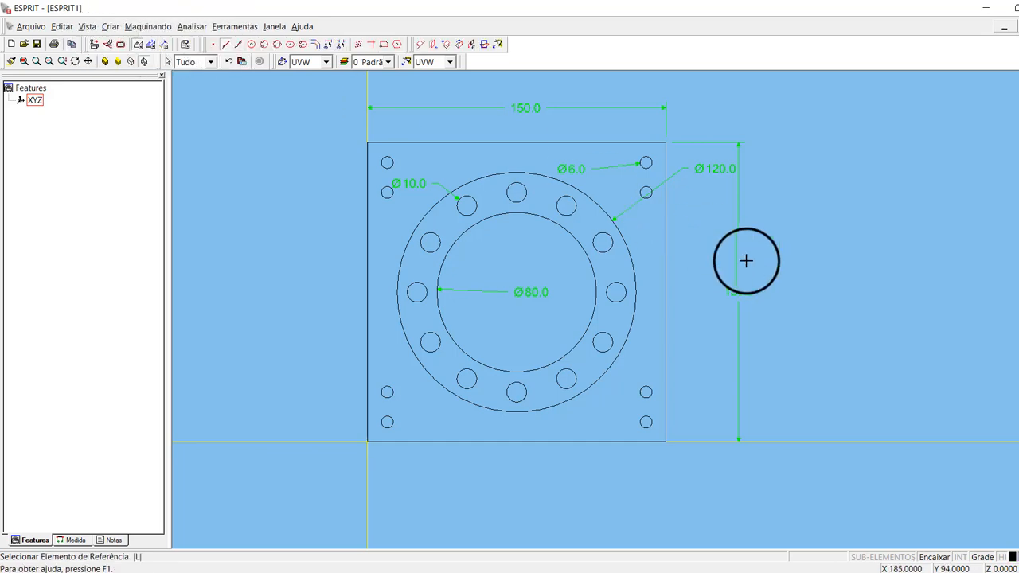
click(667, 160)
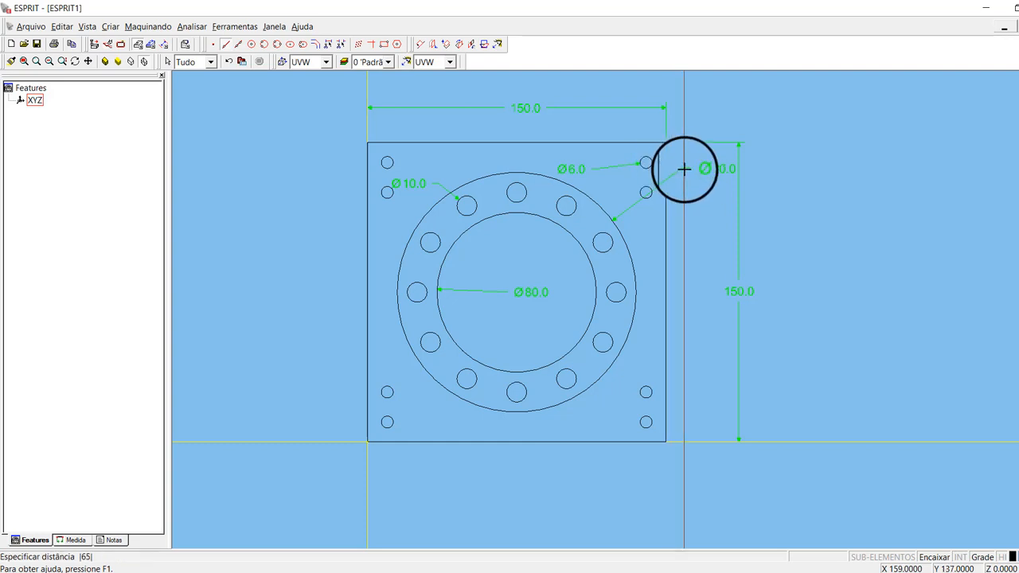
text(150)
key(Return)
click(749, 194)
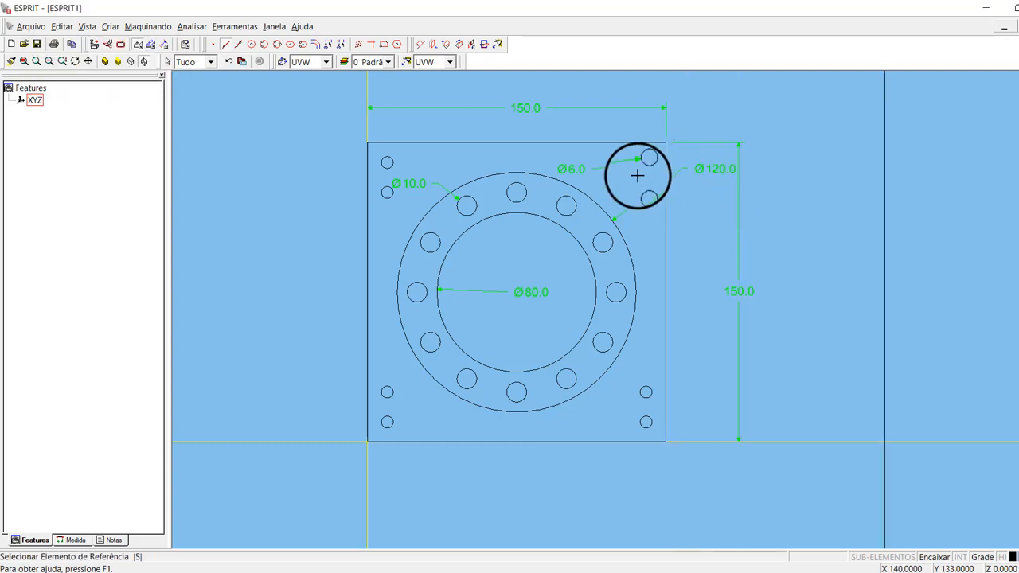
key(ctrl+z)
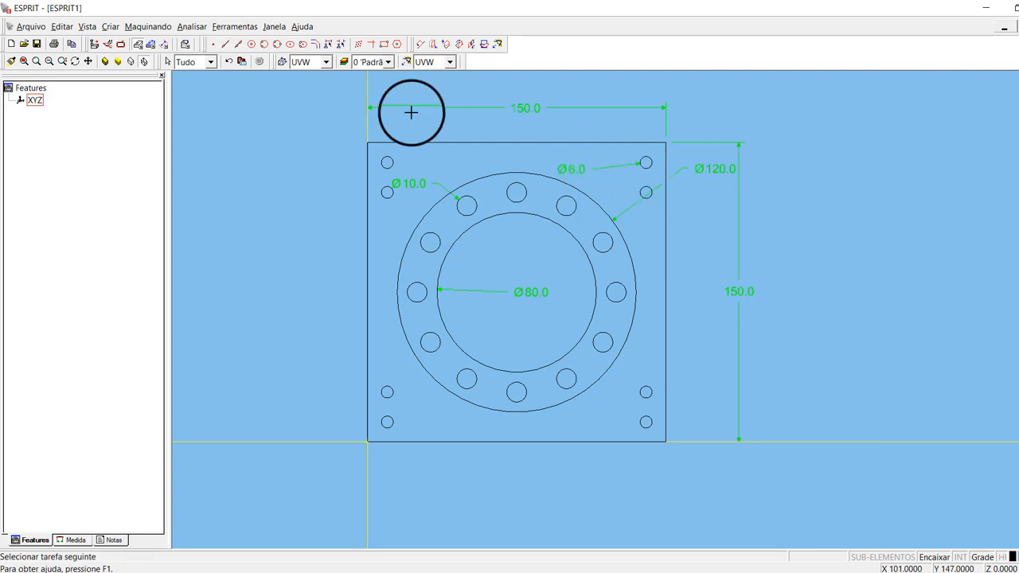
Step: Create parallel lines at a distance of 10 outside the plate's right and top edges
click(226, 44)
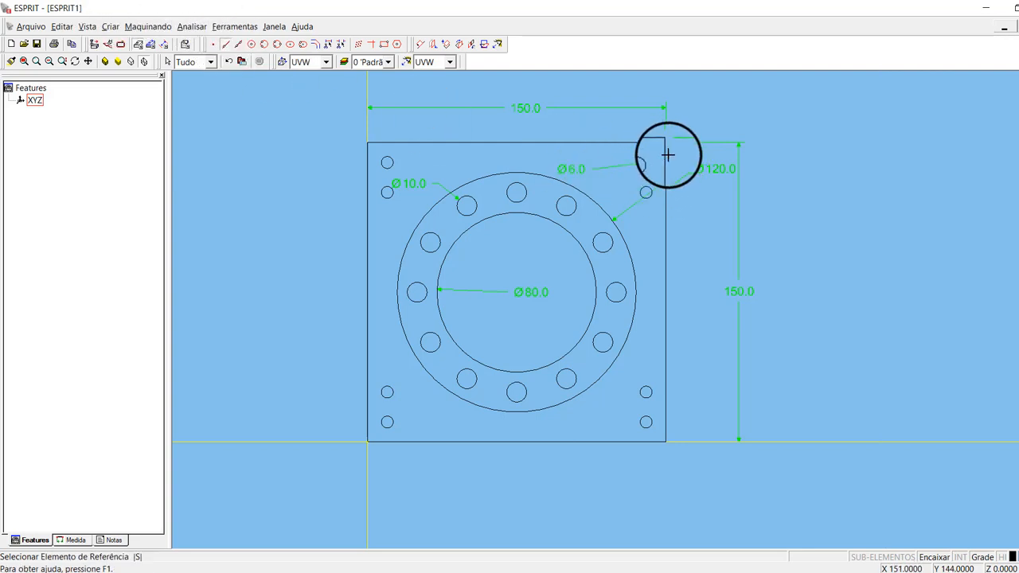
click(667, 156)
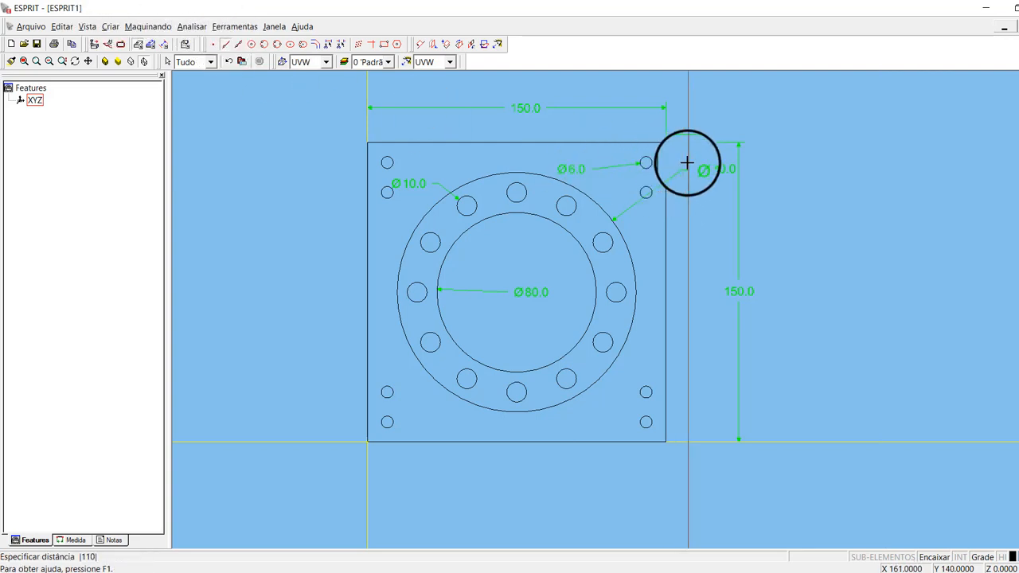
text(10)
key(Return)
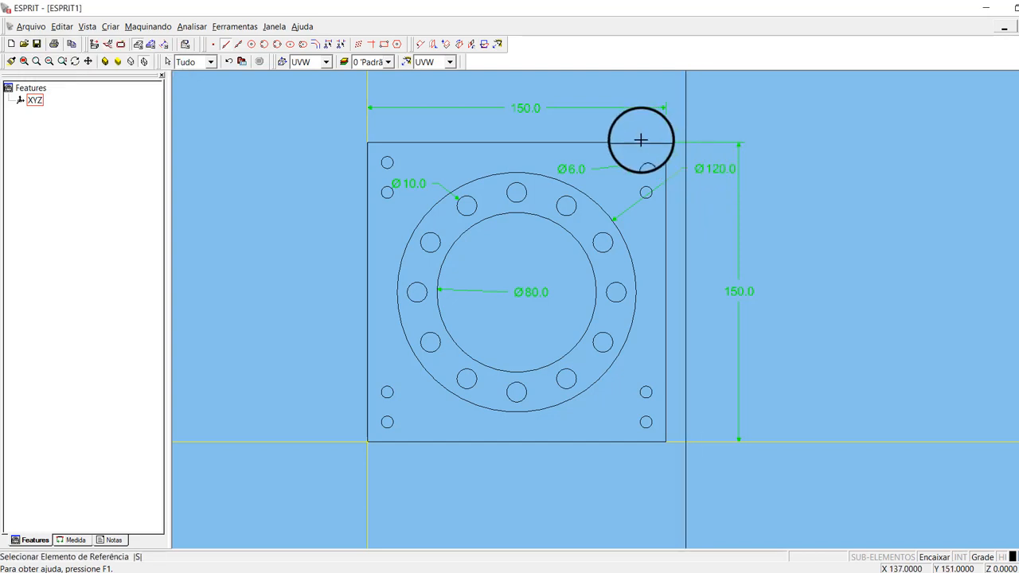
click(641, 141)
key(Return)
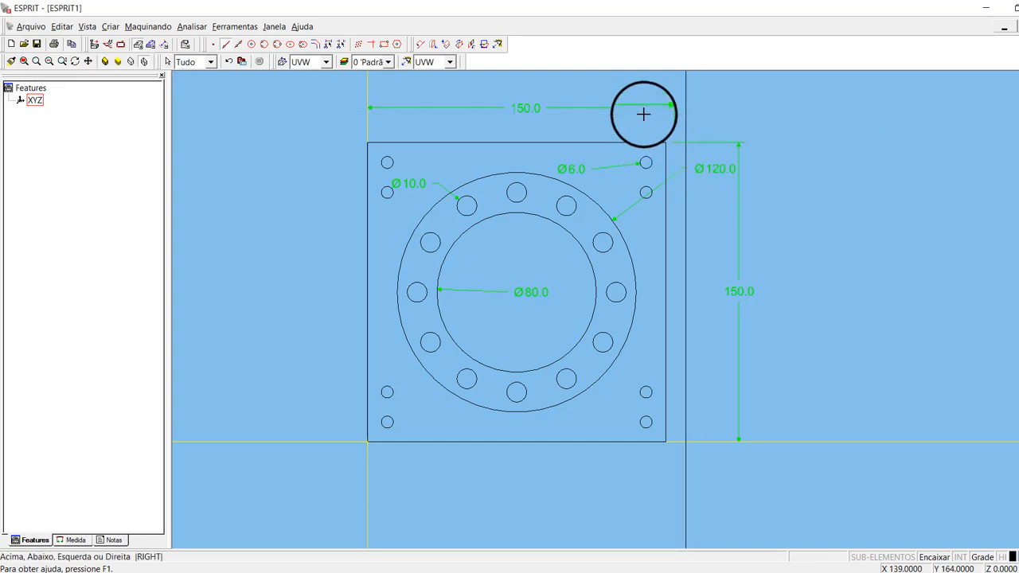
click(643, 114)
Step: Create parallel lines at a distance of 10 outside the plate's left and bottom edges
click(366, 190)
key(Return)
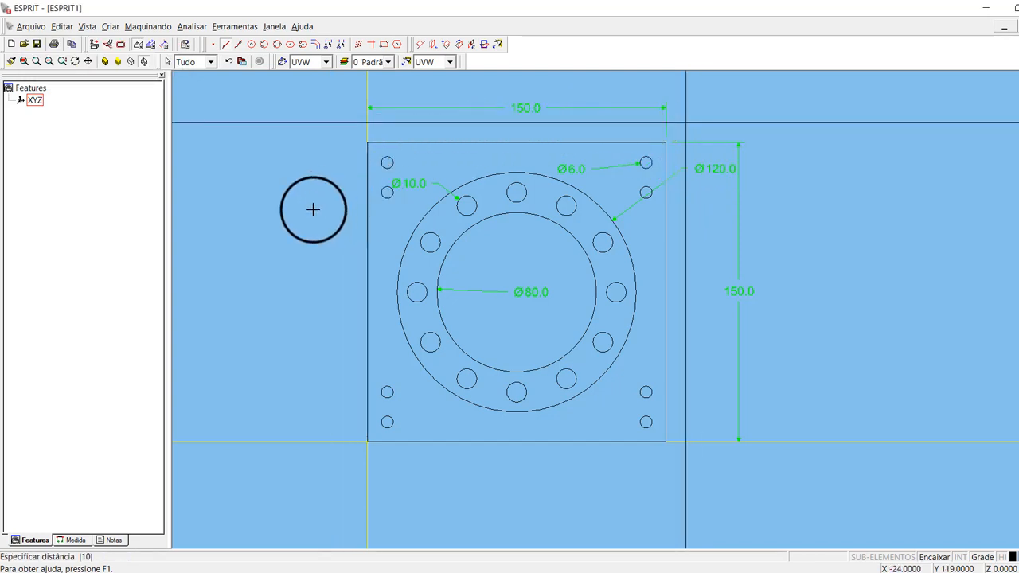
click(311, 207)
click(406, 442)
key(Return)
click(416, 502)
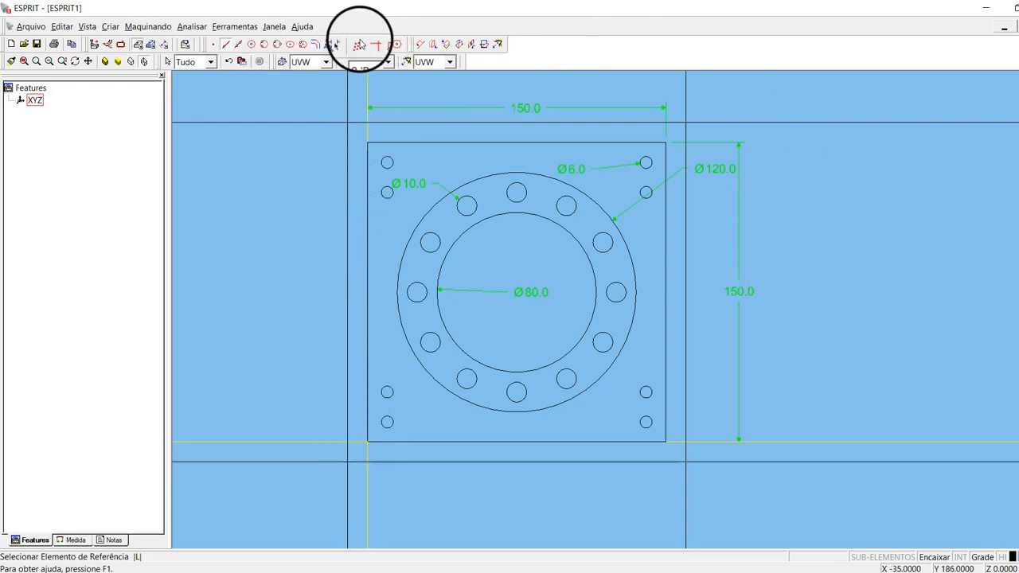
Step: Trim the four offset lines at their intersections to form a closed square around the plate
click(329, 45)
click(390, 122)
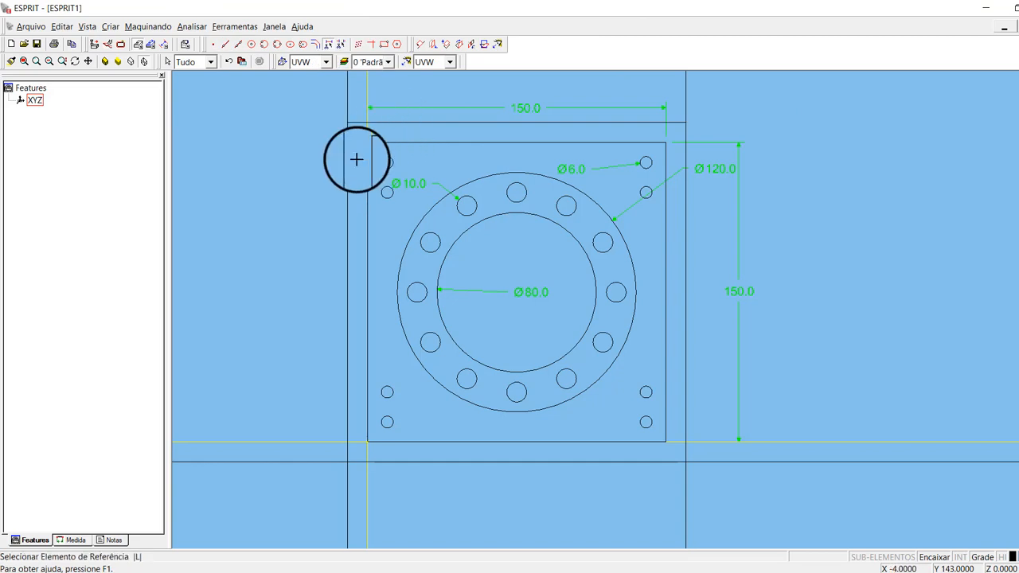
click(347, 174)
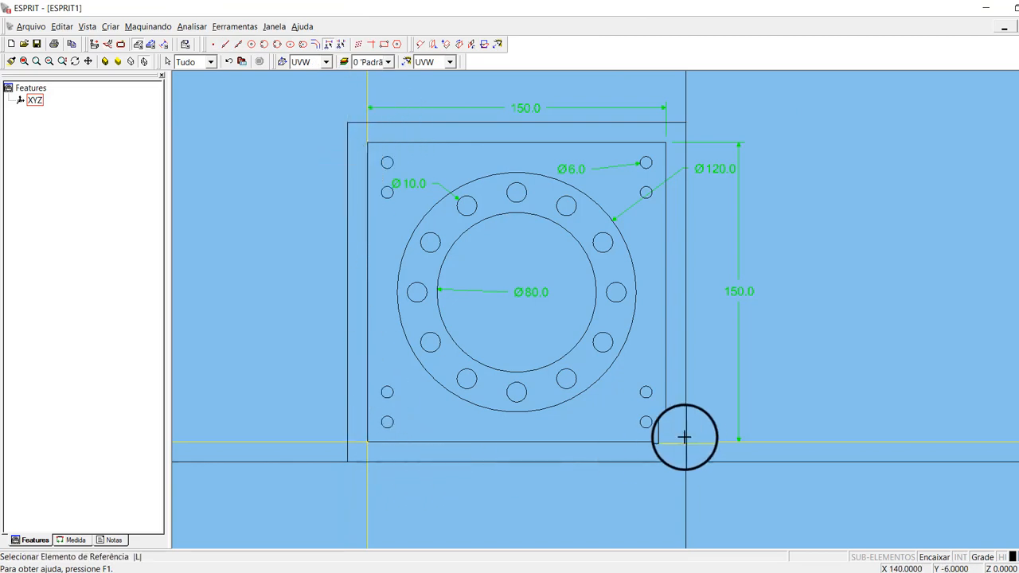
click(677, 466)
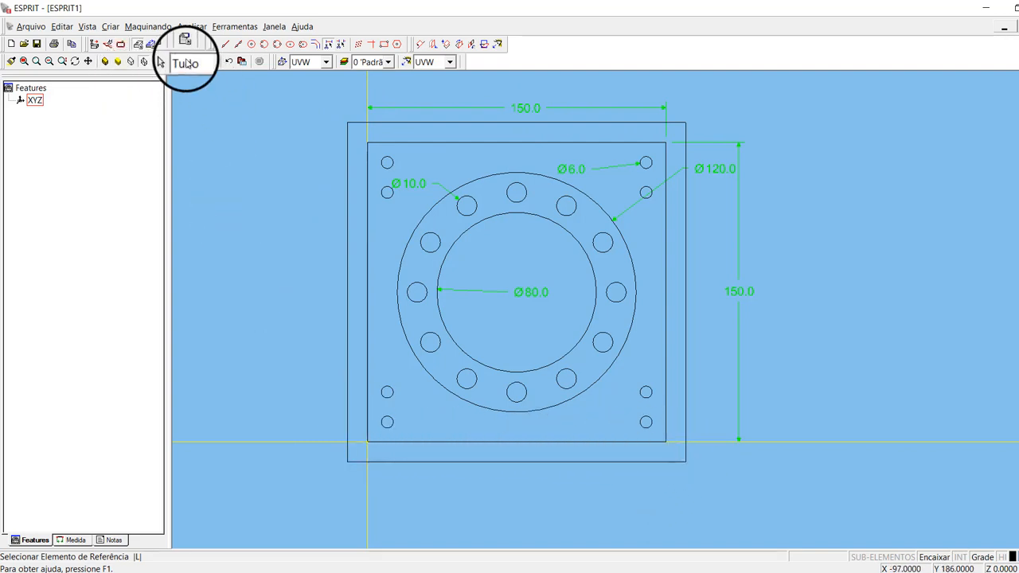
Step: Create a counterclockwise chain feature around the outer offset square, starting and ending at its lower-left corner
click(152, 46)
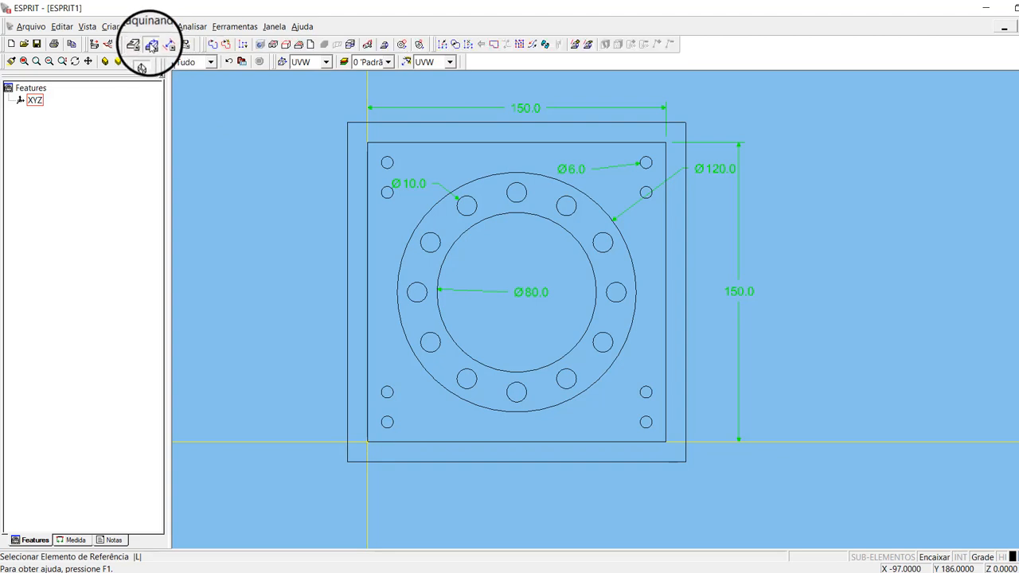
click(223, 45)
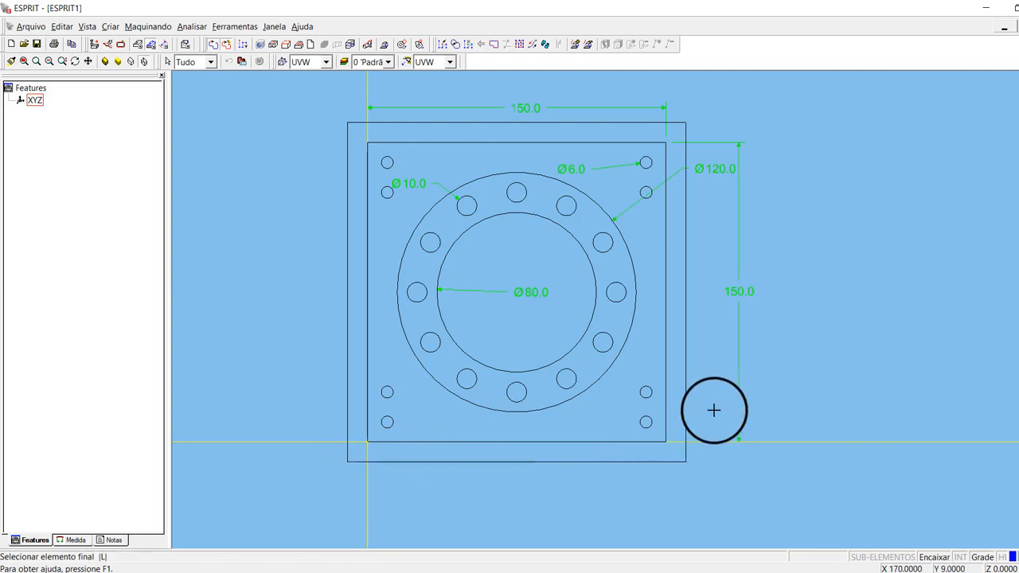
click(348, 460)
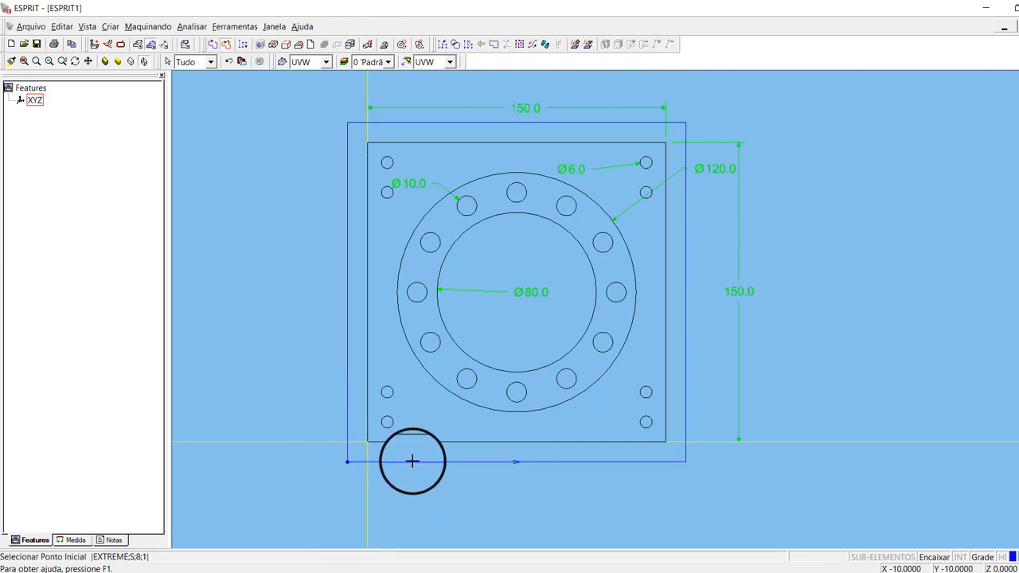
click(348, 462)
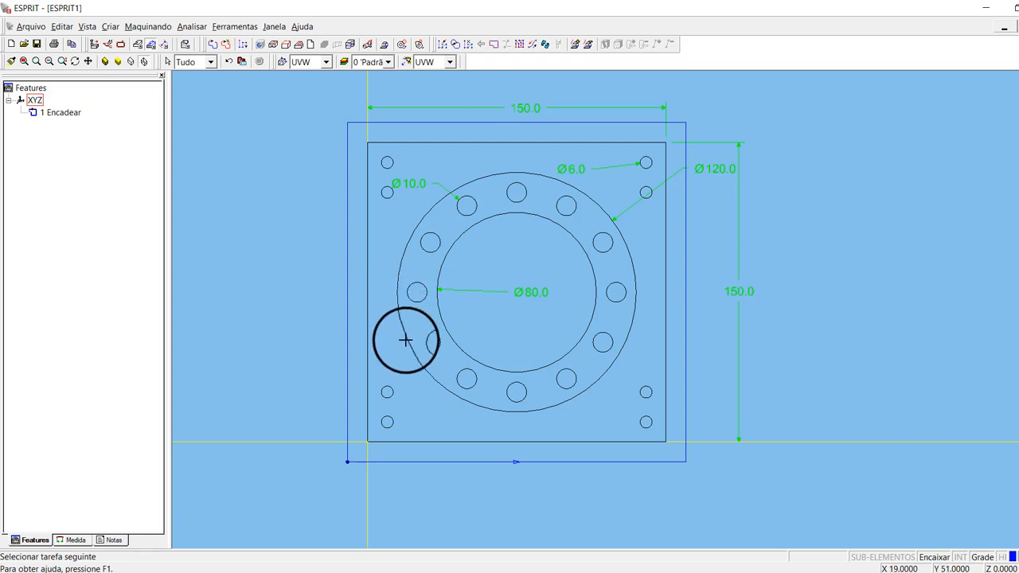
Step: Create chain features from the Ø120 circle and the Ø80 circle
click(405, 340)
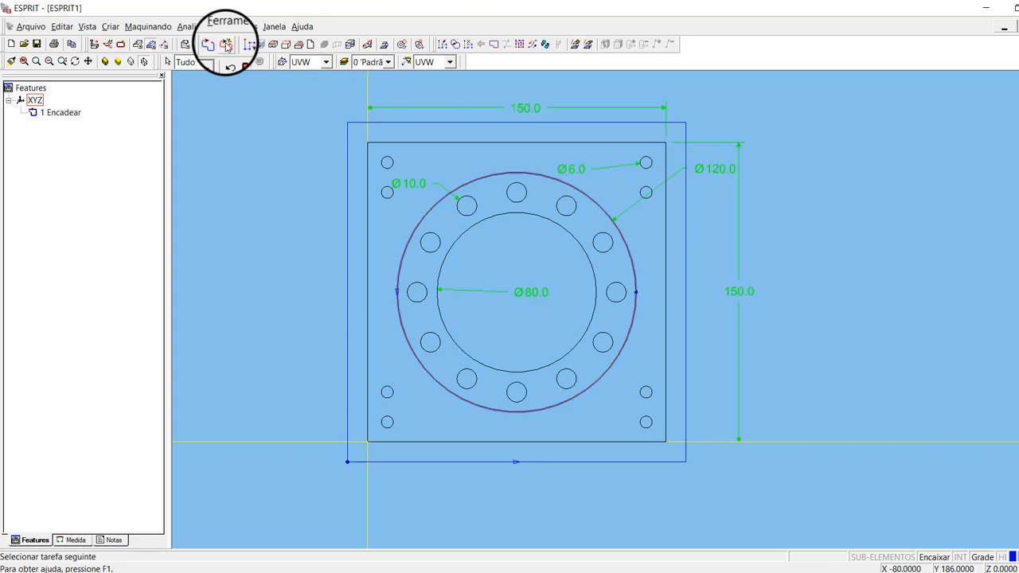
click(439, 265)
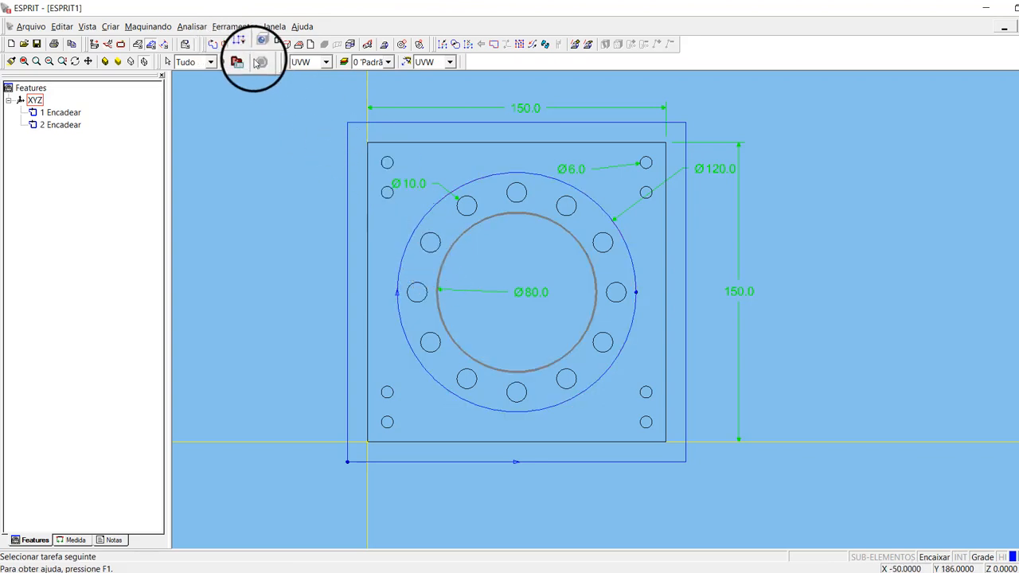
click(226, 44)
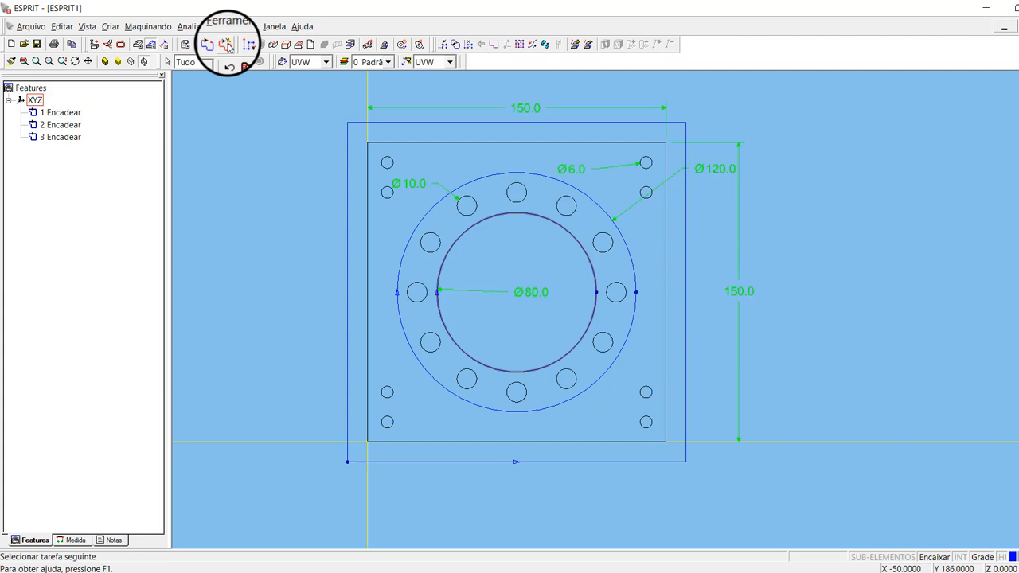
click(702, 304)
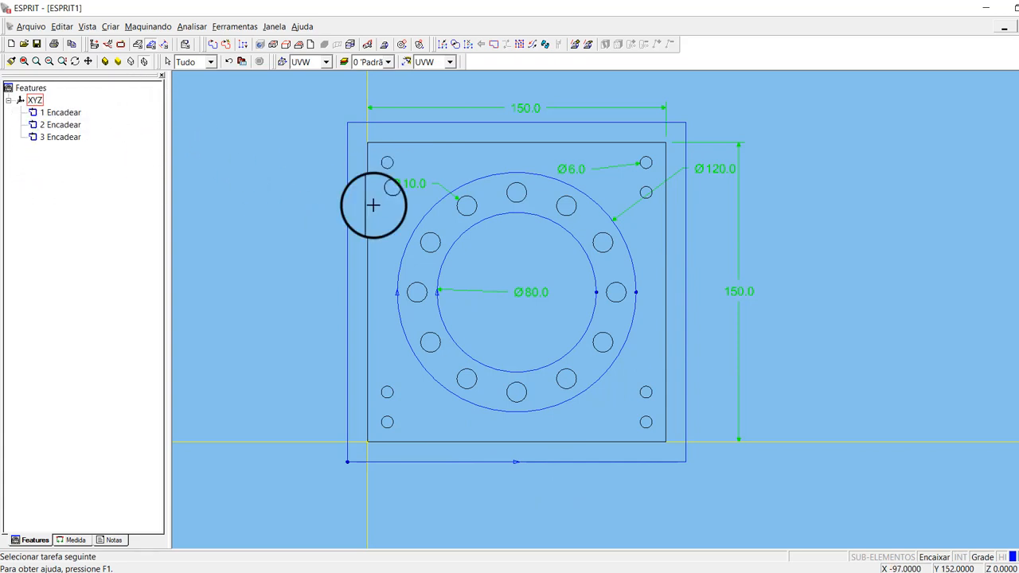
Step: Highlight each of the three chain features in turn to check which contour it follows
click(59, 115)
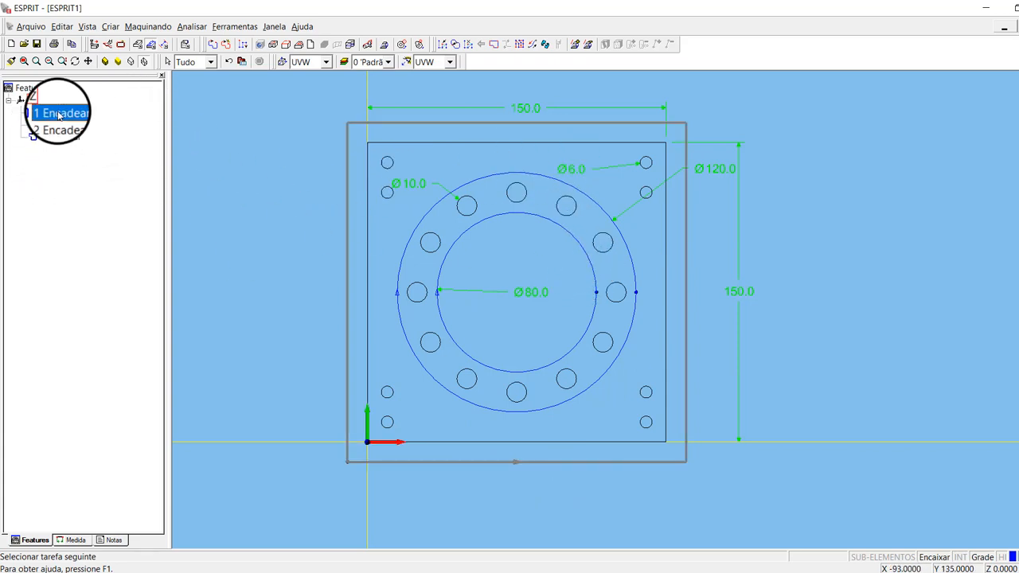
click(59, 130)
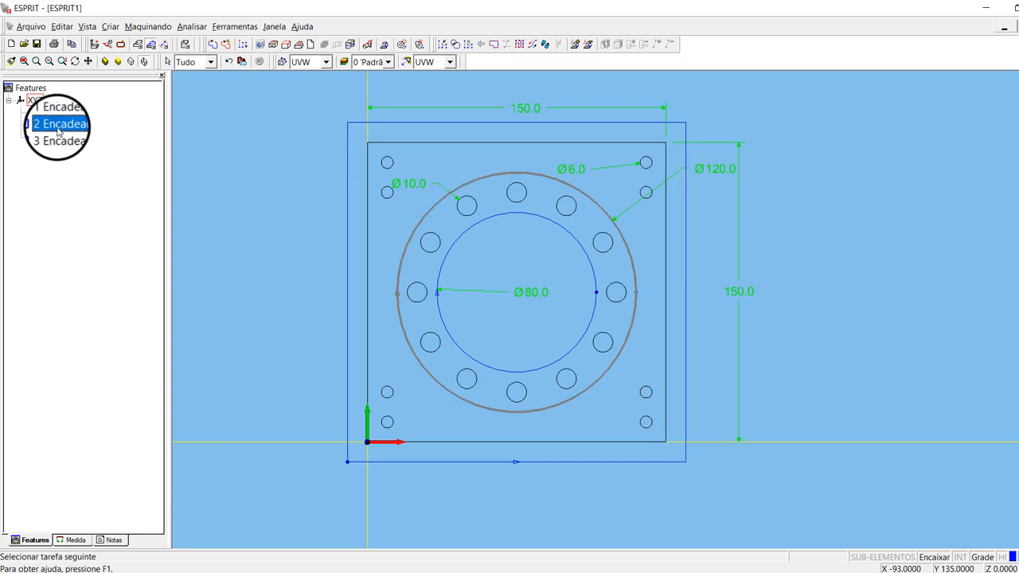
click(59, 140)
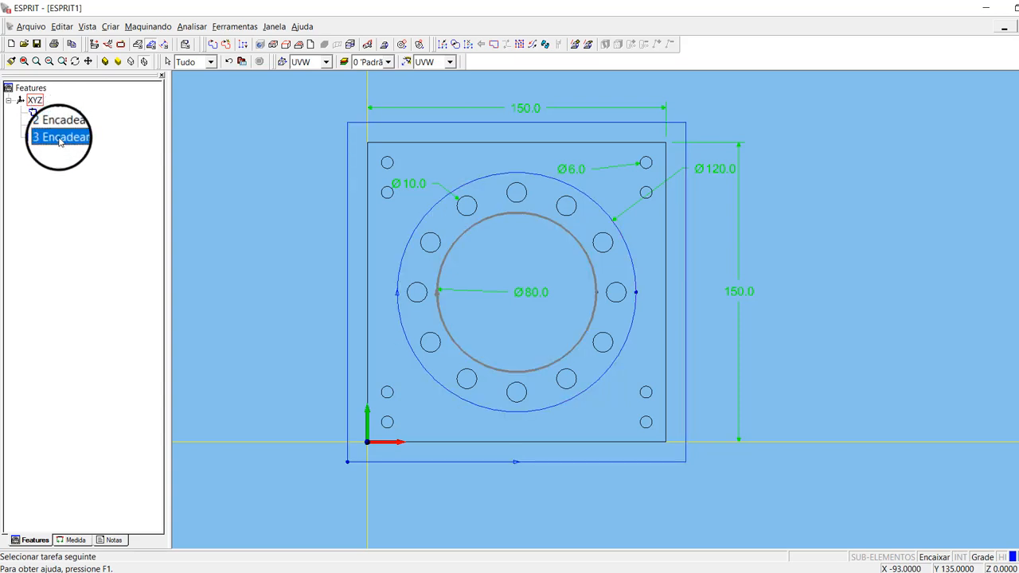
click(282, 231)
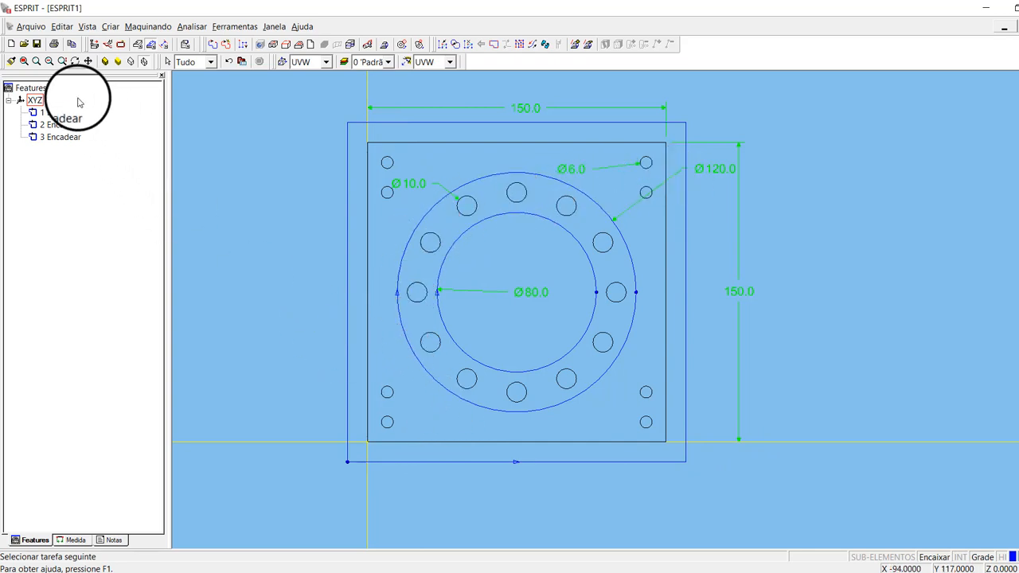
Step: Create a PAP feature through the eight Ø6 corner holes, from the upper-left hole down, across the plate's lower edge and up to the upper-right hole
click(243, 45)
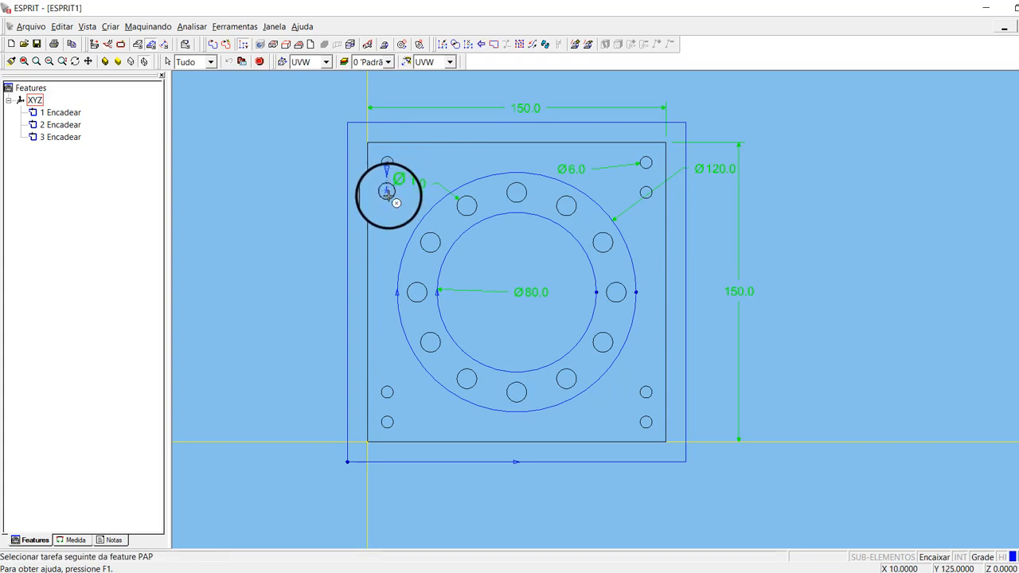
click(387, 192)
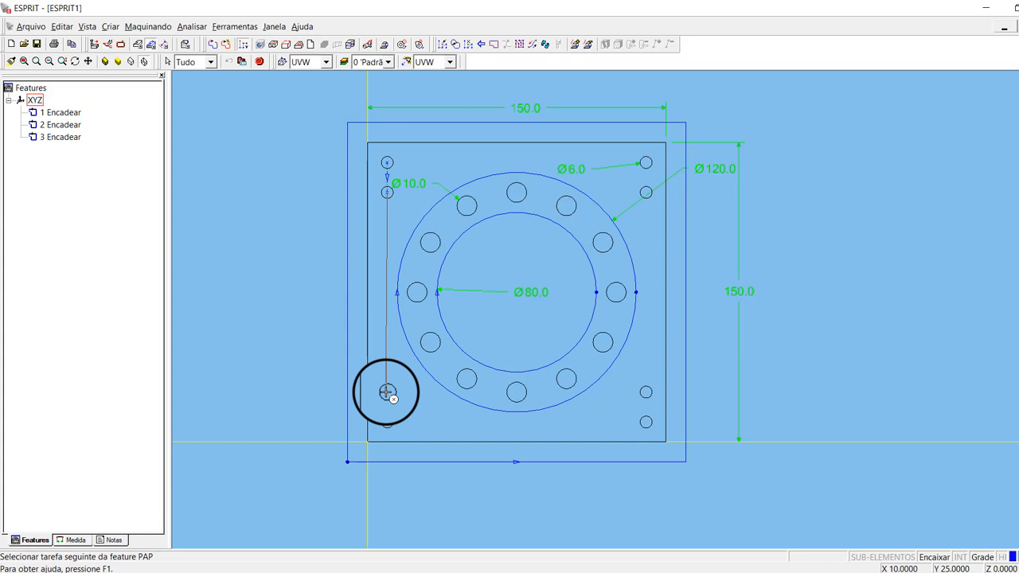
click(386, 392)
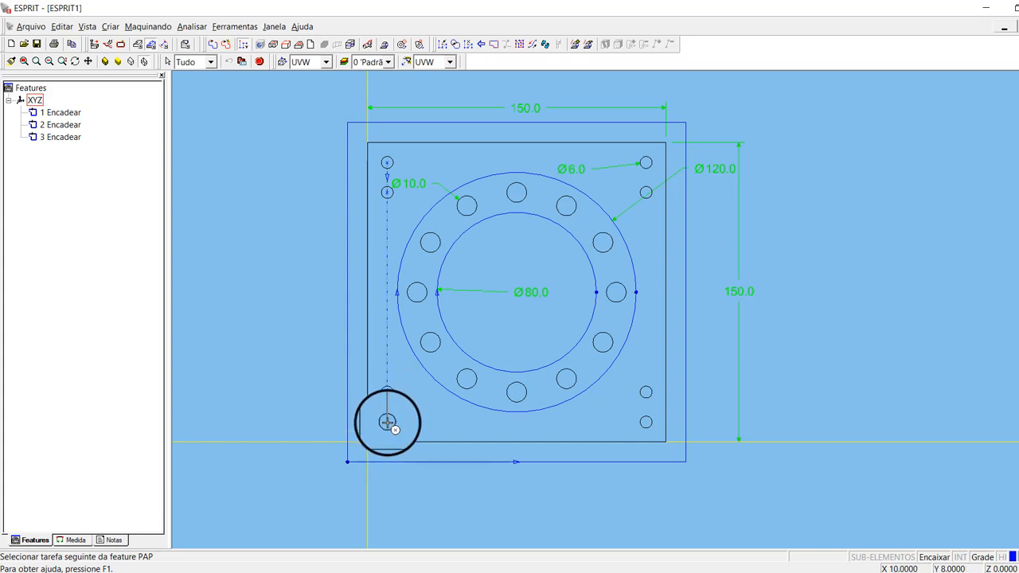
click(386, 422)
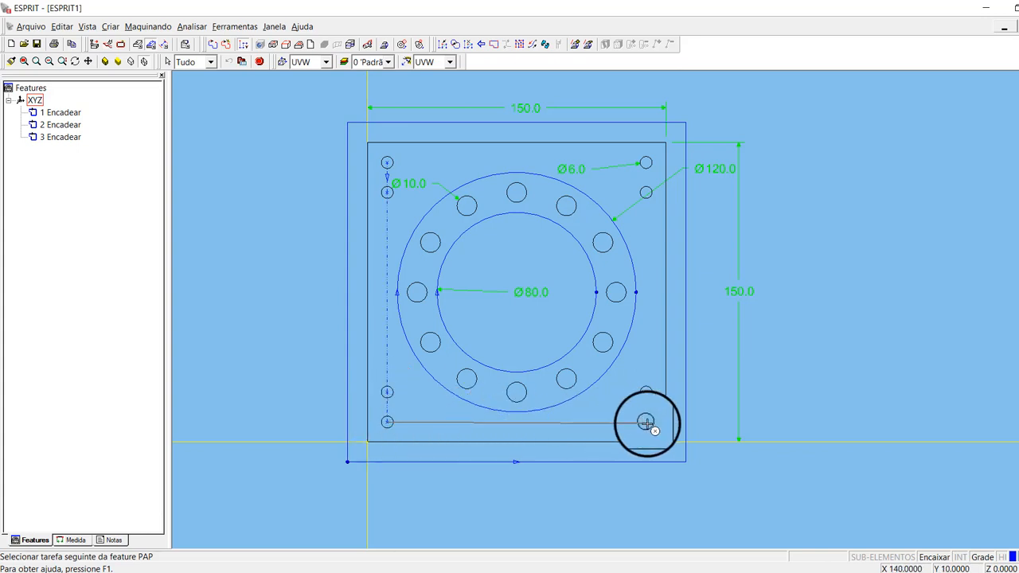
click(646, 422)
click(646, 392)
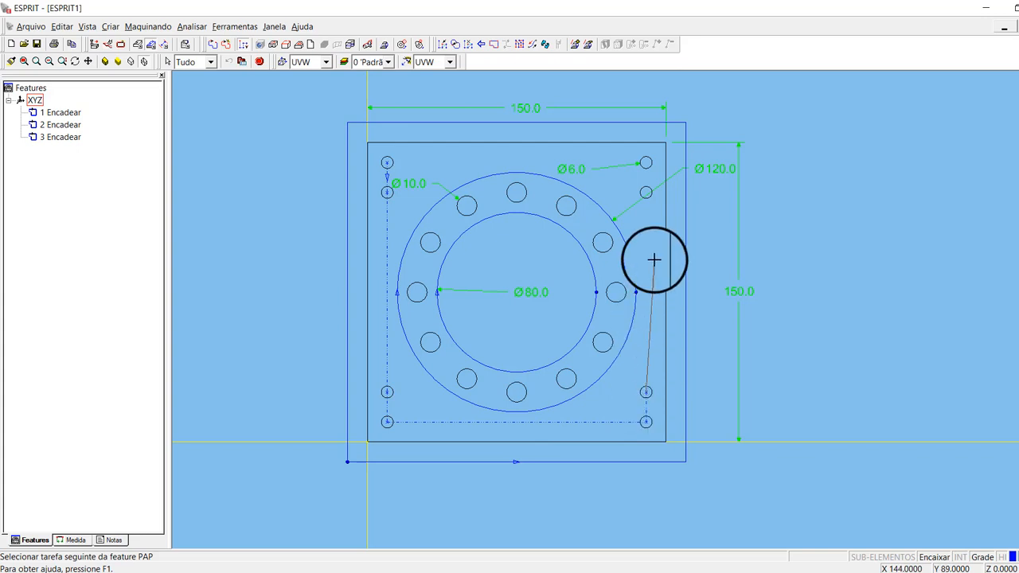
click(646, 192)
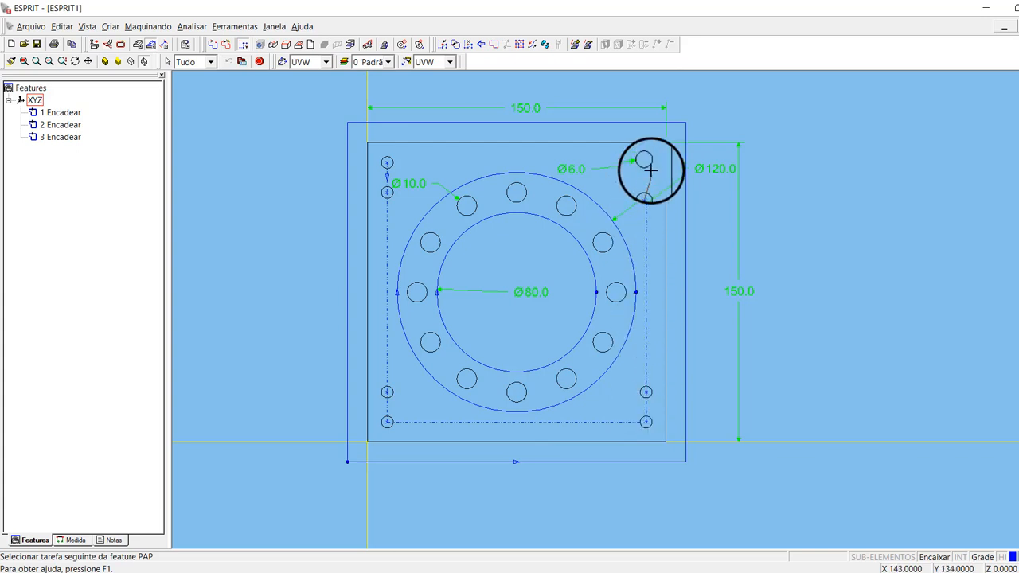
click(645, 162)
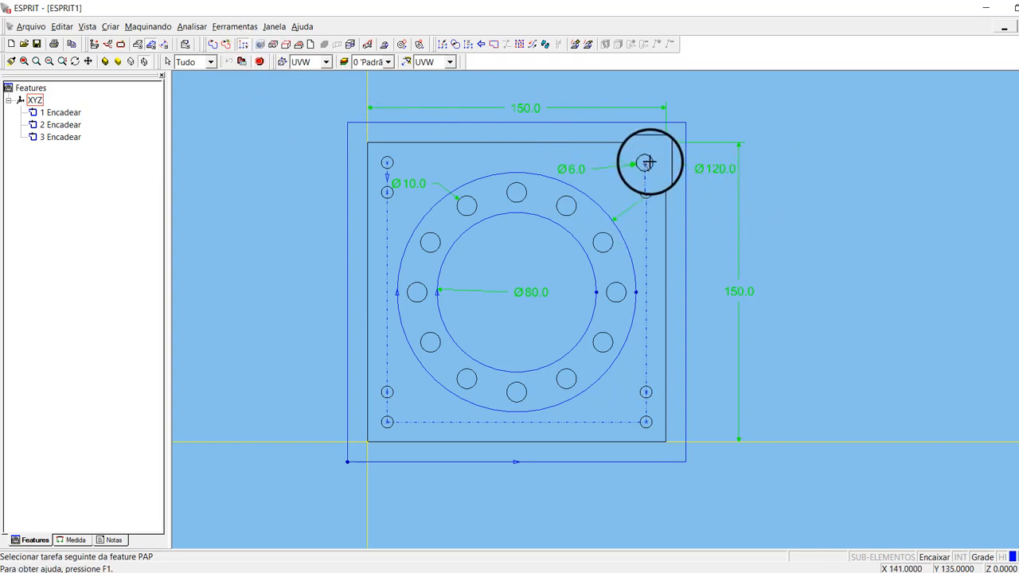
click(258, 62)
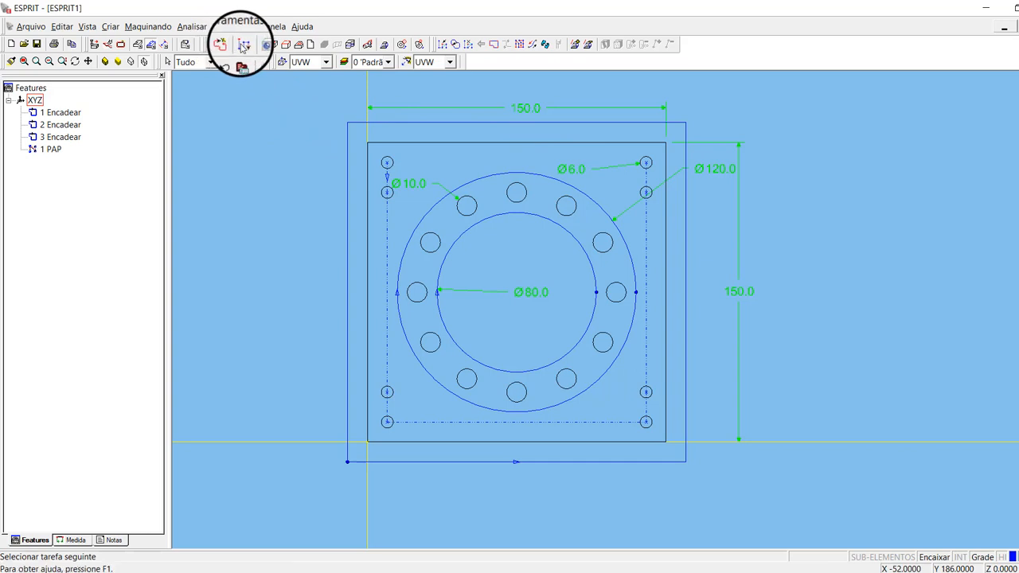
Step: Create a PAP feature through the twelve Ø10 holes of the bolt circle, running counterclockwise from the topmost hole
click(243, 45)
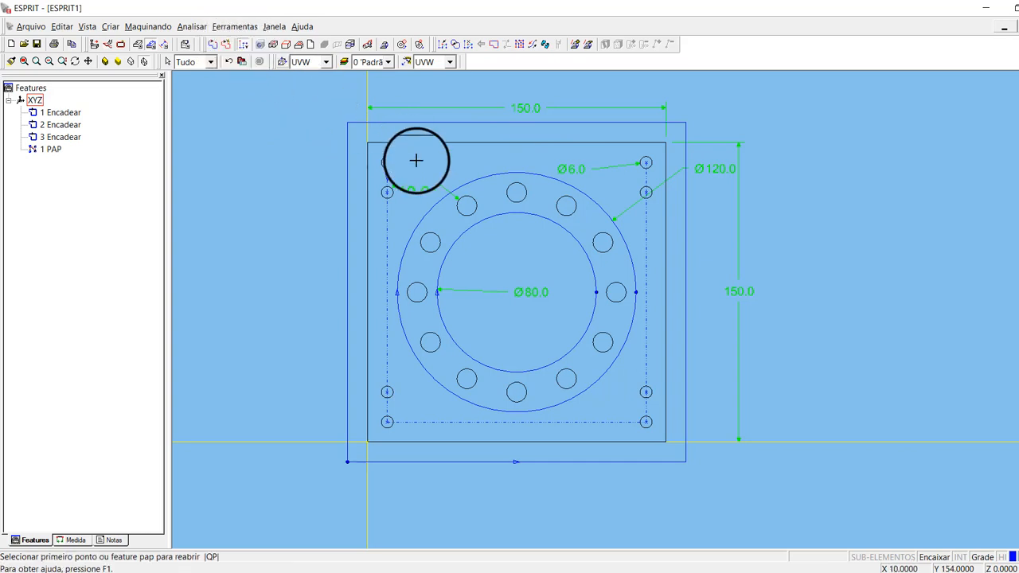
click(516, 194)
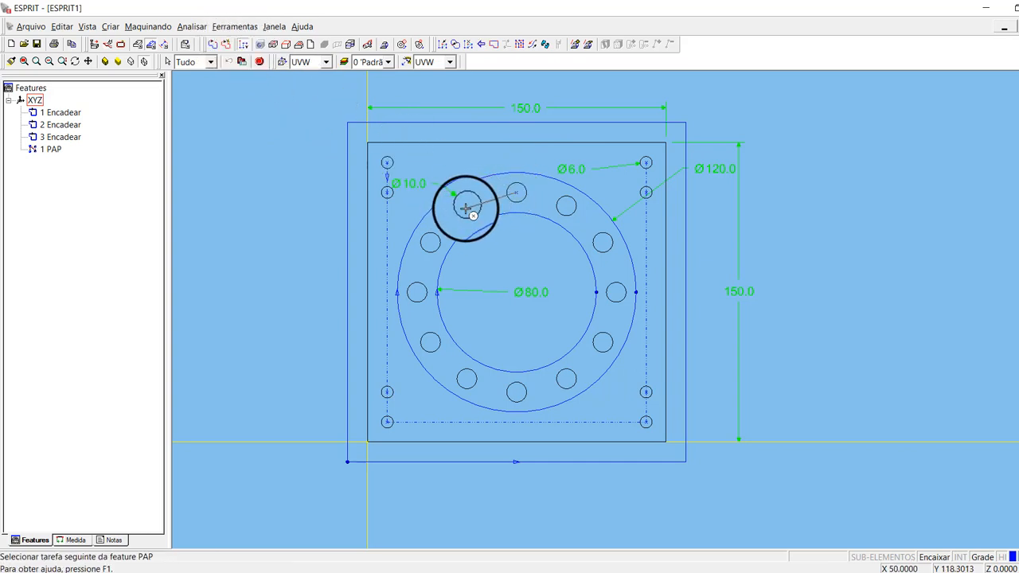
click(430, 242)
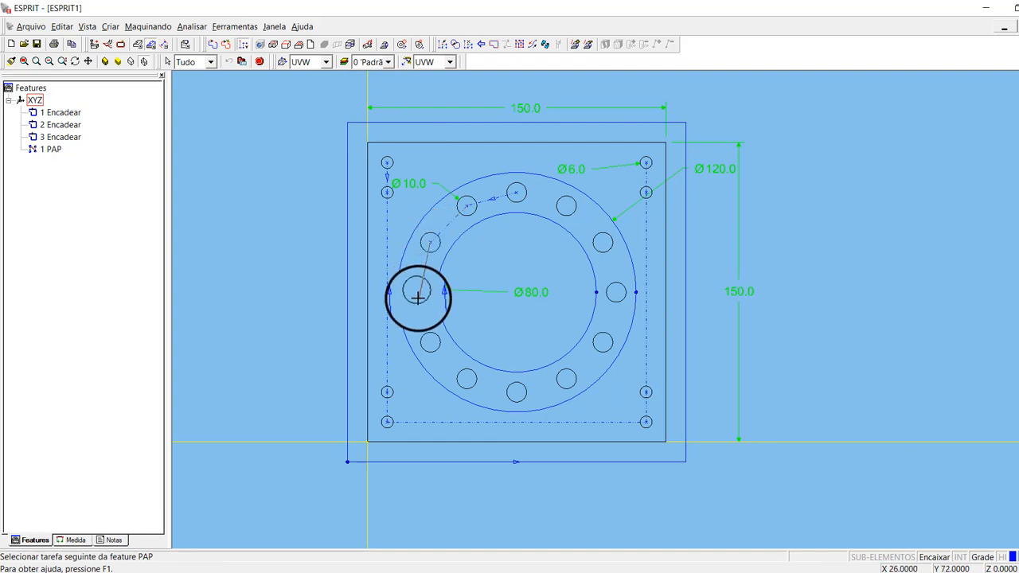
click(418, 292)
click(431, 343)
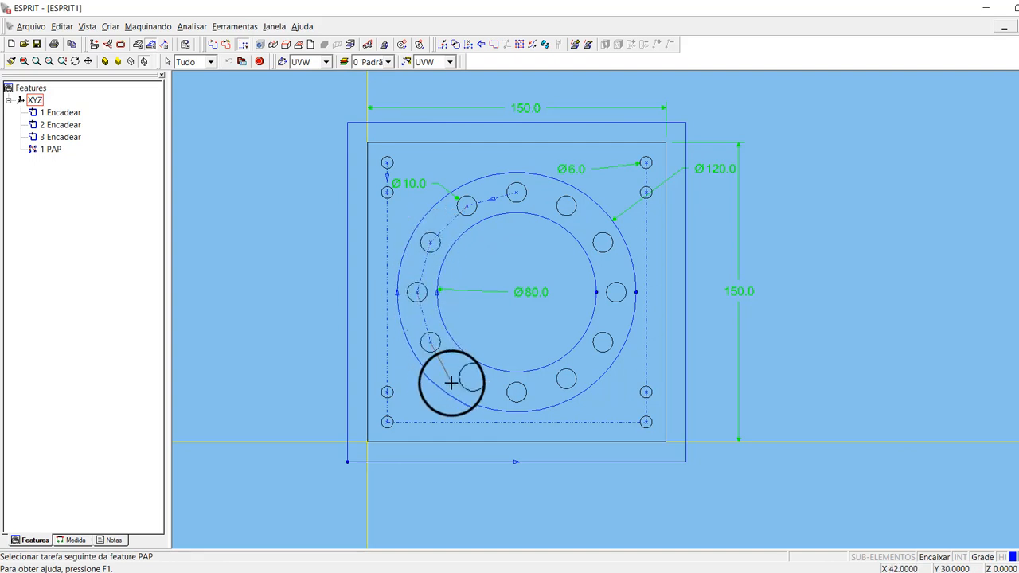
click(468, 379)
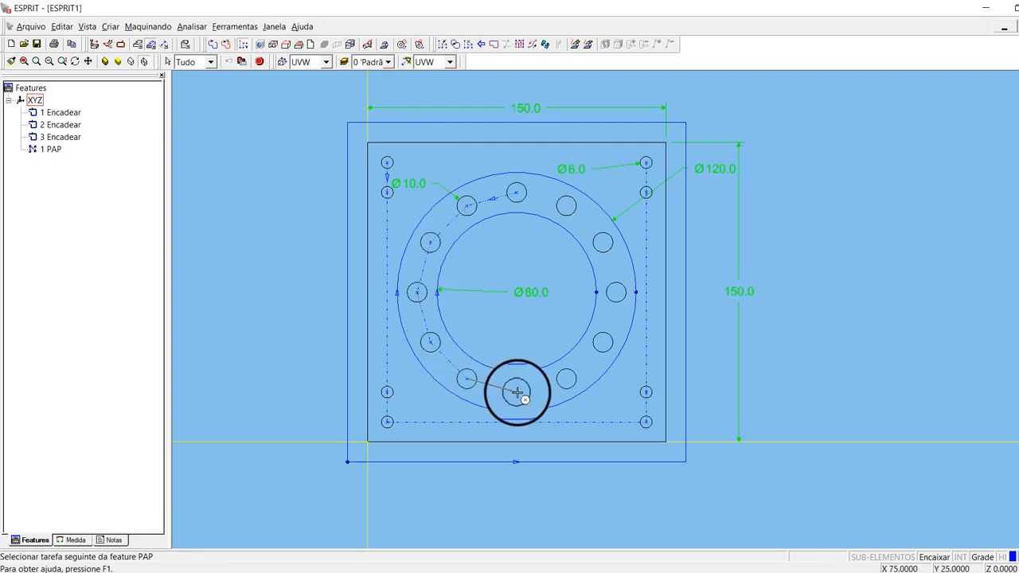
click(516, 392)
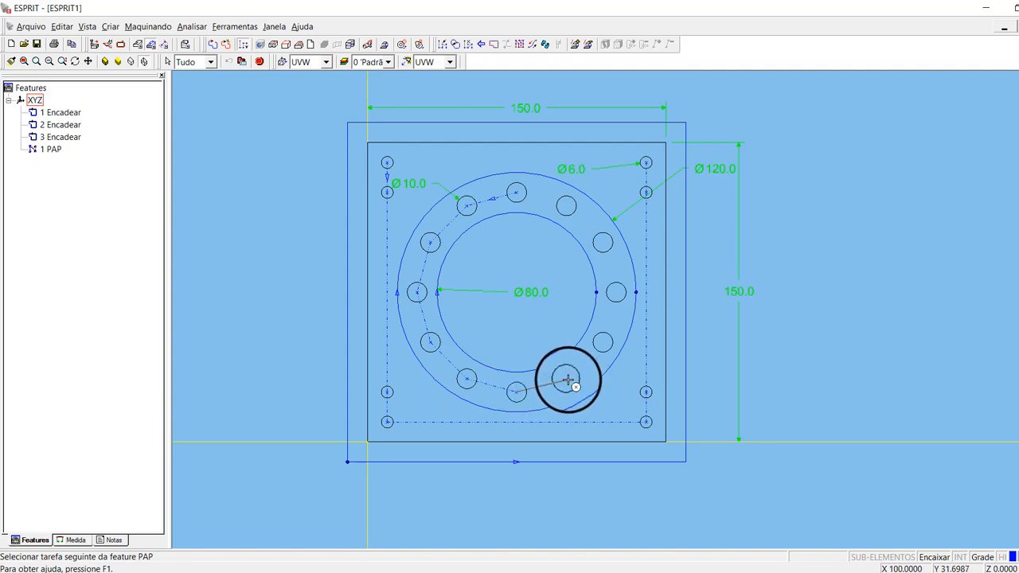
click(565, 380)
click(603, 342)
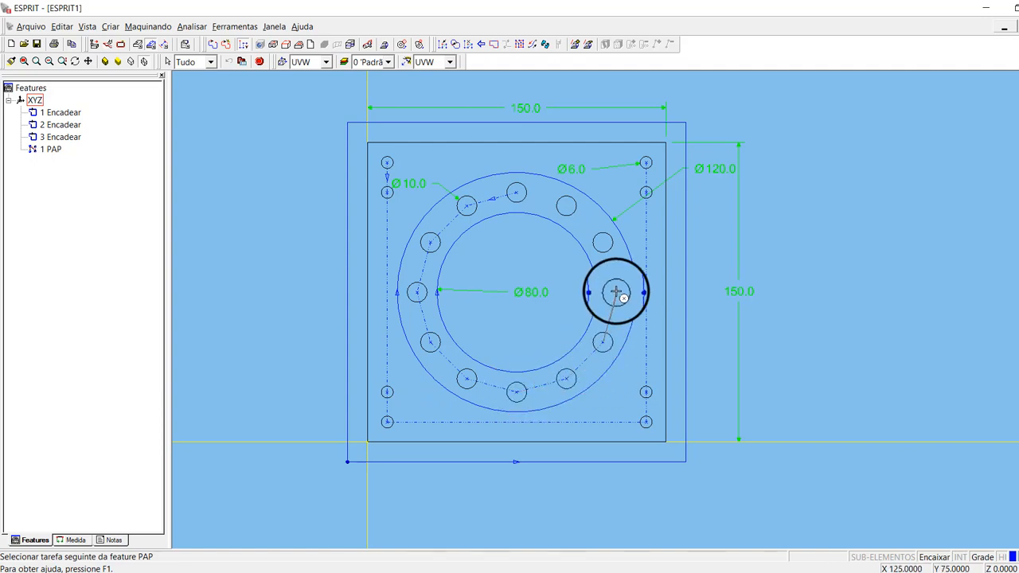
click(615, 292)
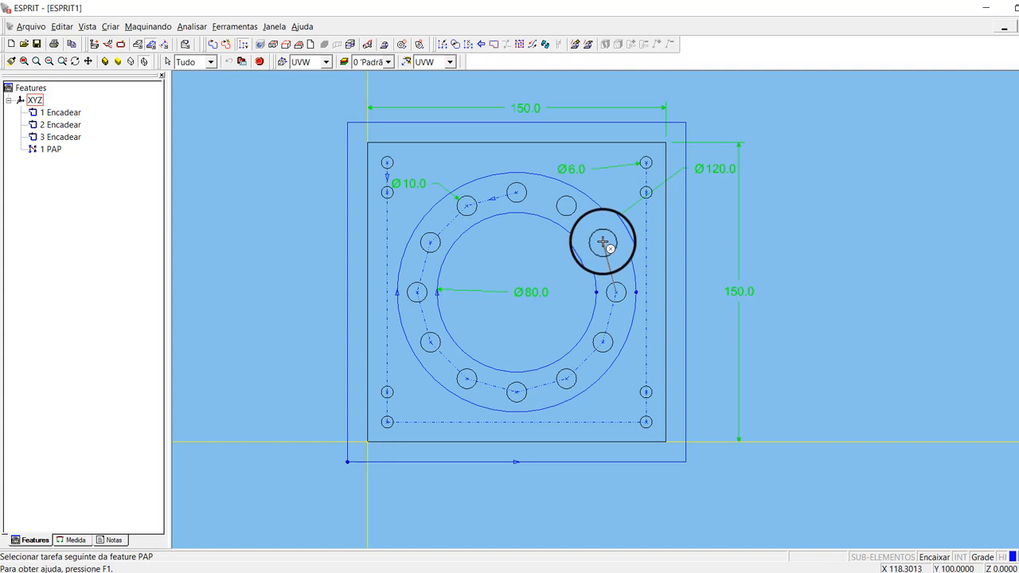
click(602, 242)
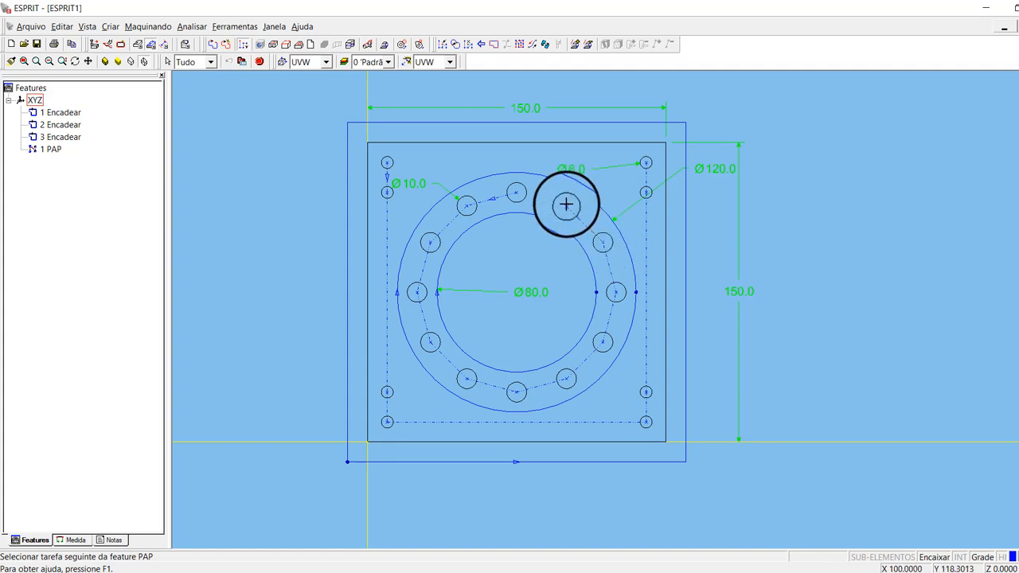
click(566, 205)
click(259, 62)
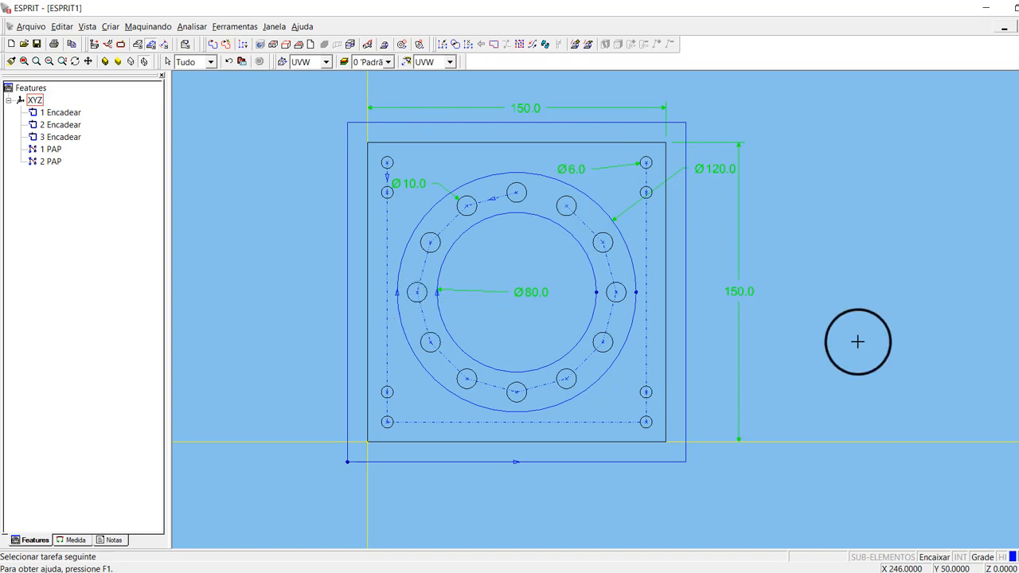
Step: Highlight the three chain features and two PAP features one by one to check the geometry each covers
click(61, 113)
click(62, 125)
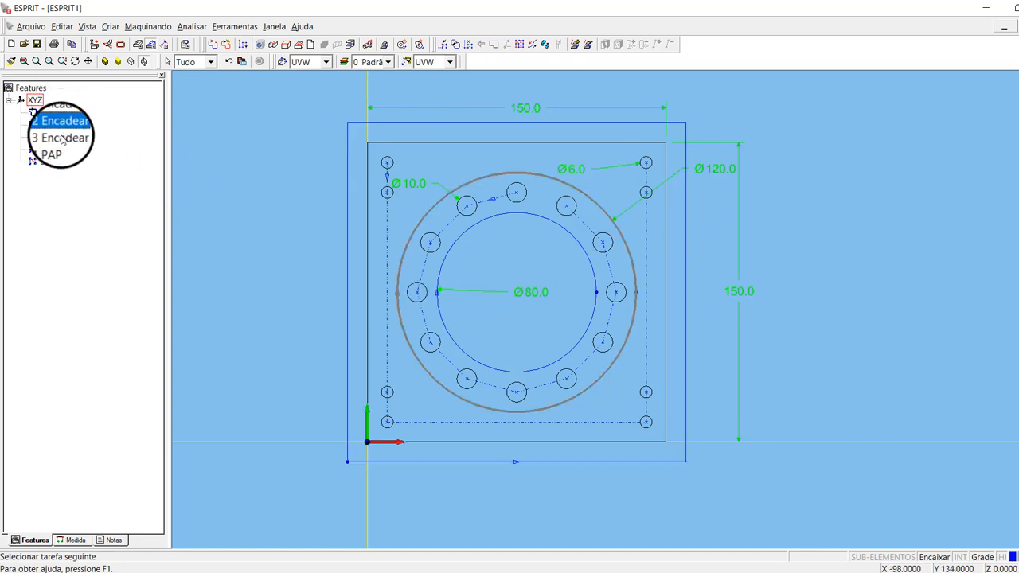
click(62, 137)
click(50, 148)
click(52, 160)
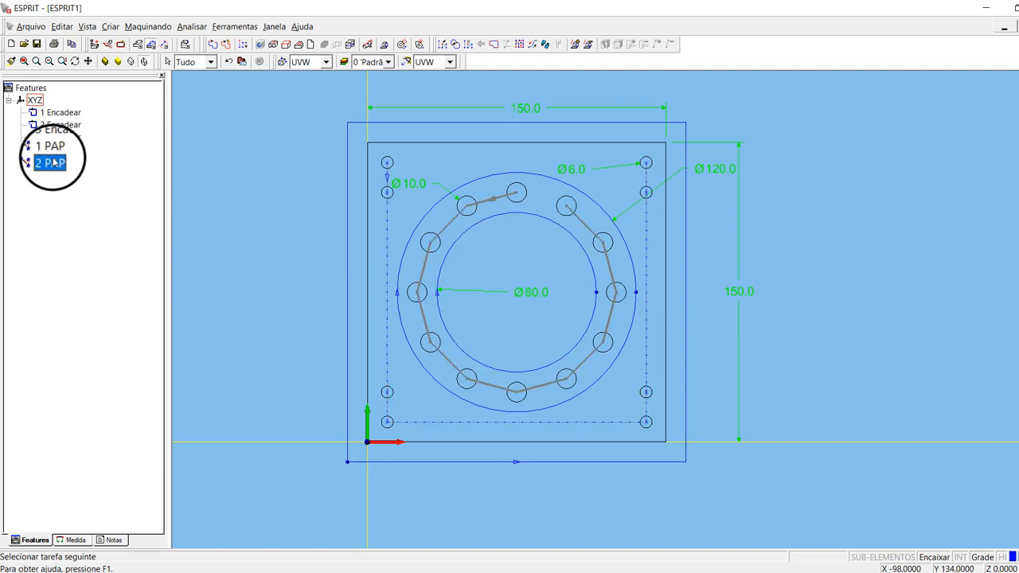
click(52, 149)
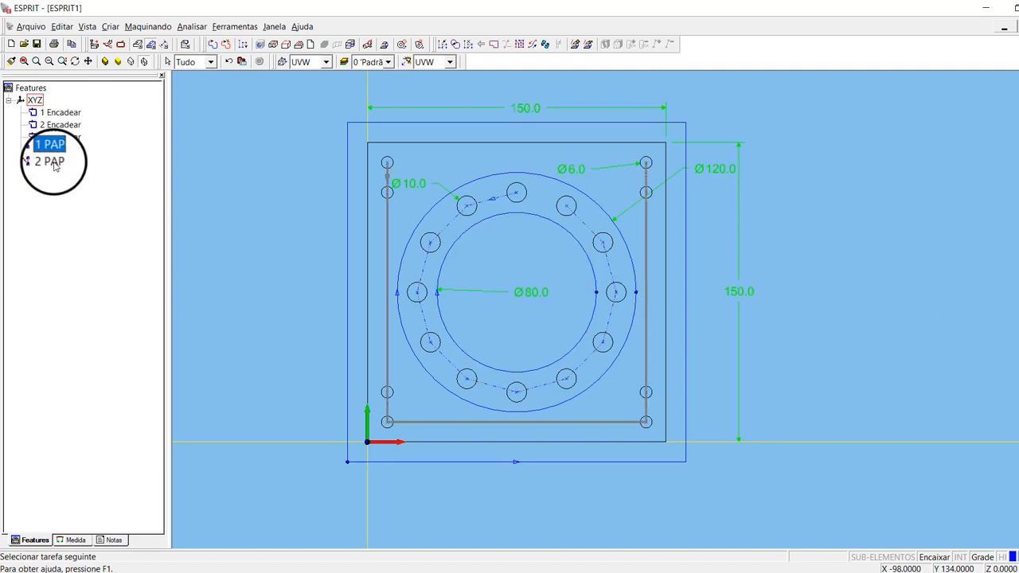
click(54, 160)
click(796, 167)
scroll(801, 198, down, 1)
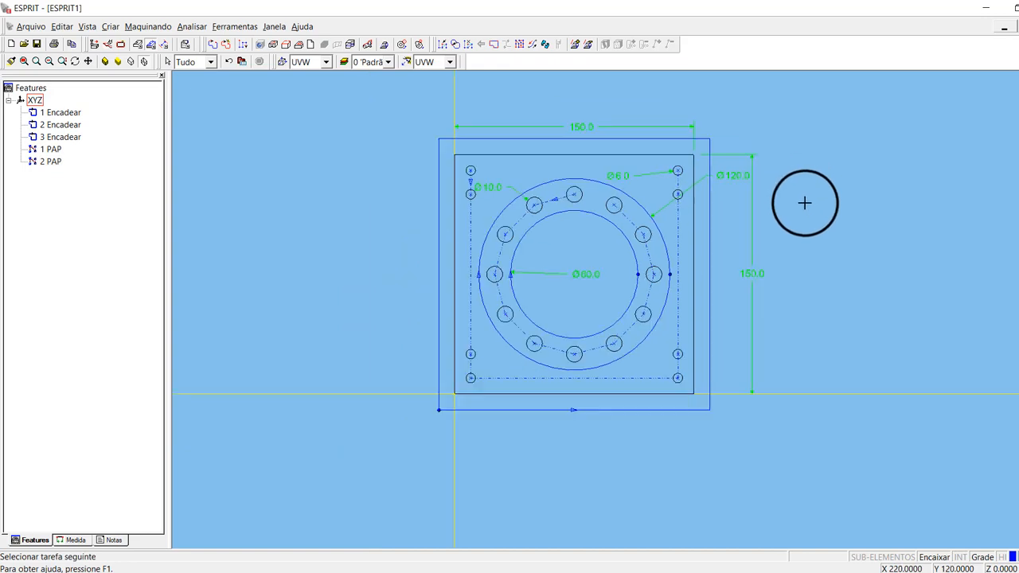
mouse_move(804, 203)
middle_down()
mouse_move(822, 244)
mouse_move(807, 257)
middle_up()
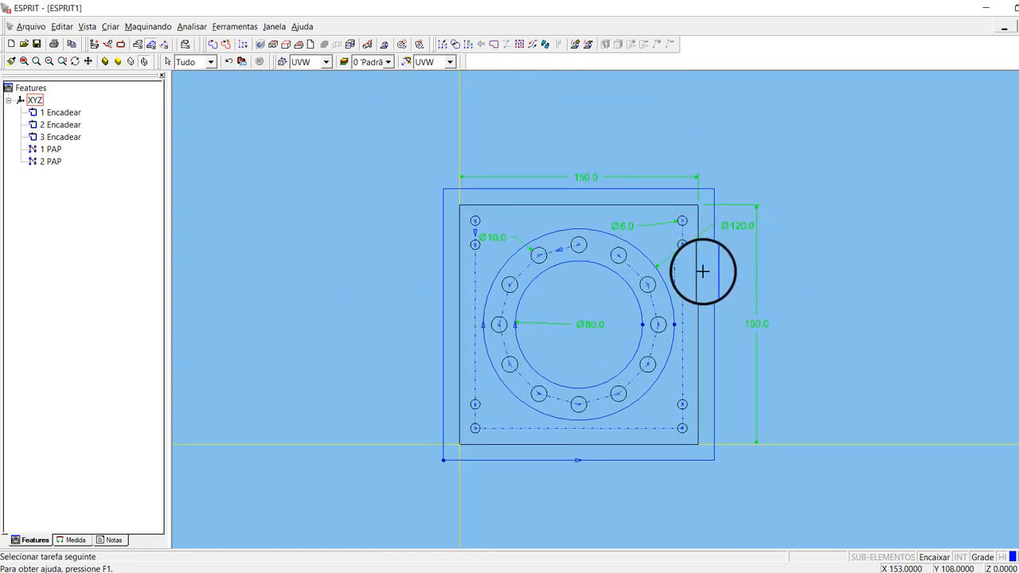
Step: Switch to SolidMill machining and display the commands for creating milling tools
scroll(596, 357, up, 1)
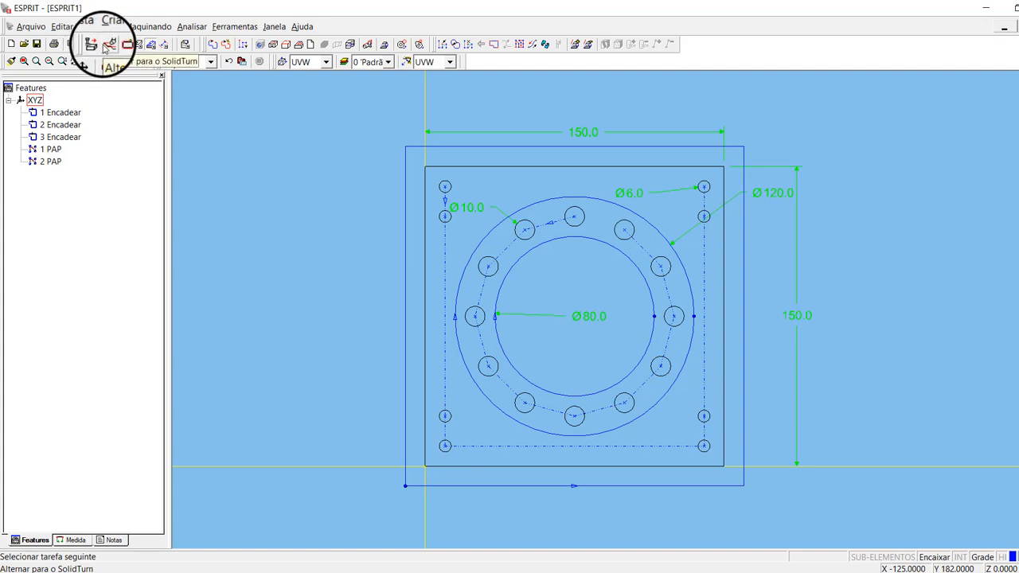
click(107, 46)
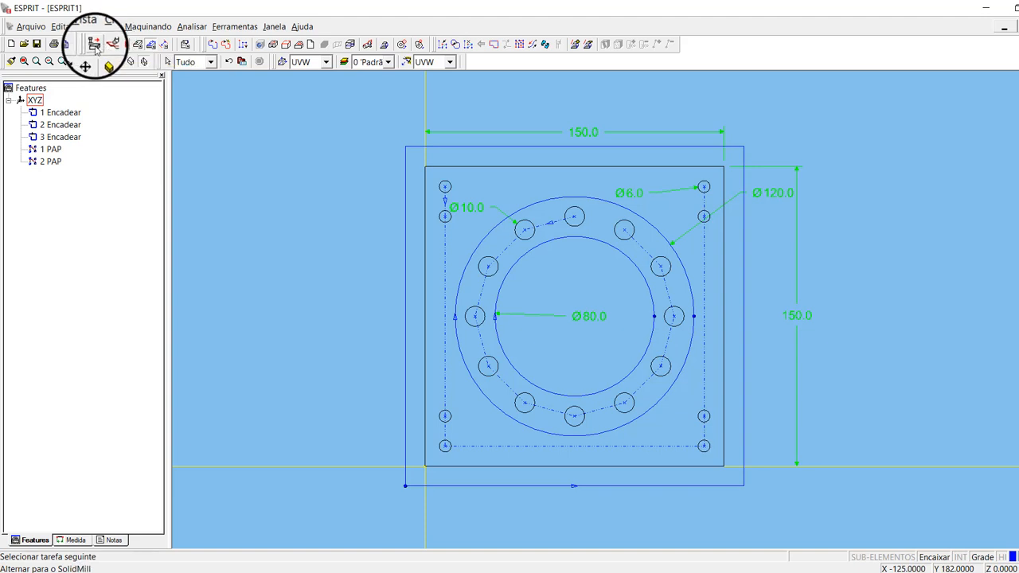
click(94, 45)
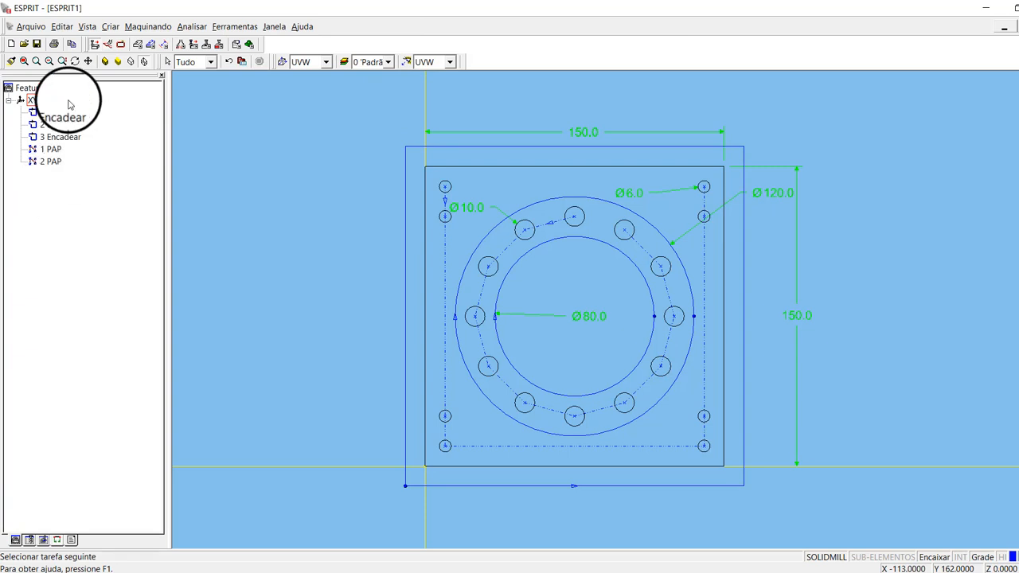
click(182, 45)
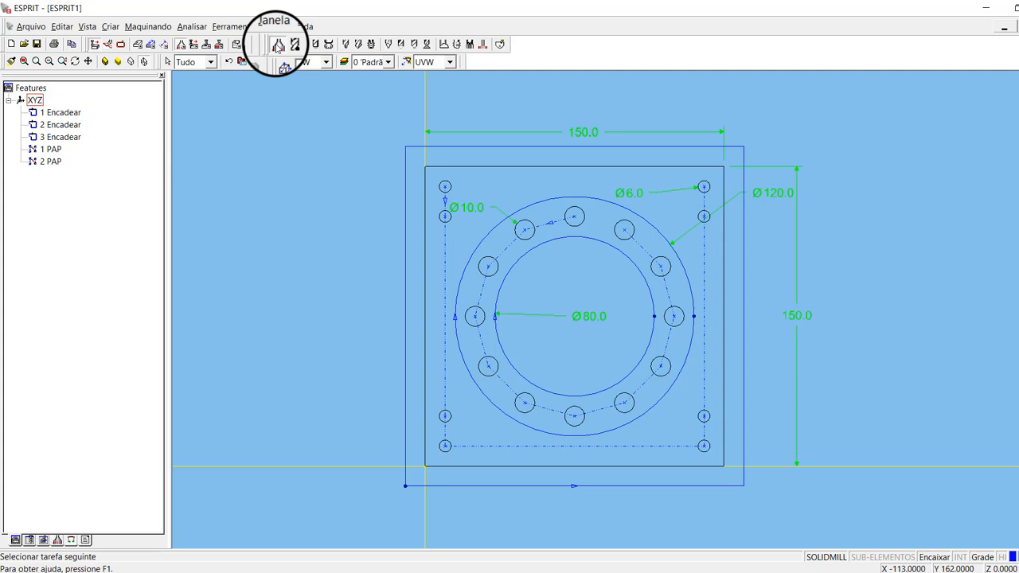
Step: Create the face mill "Faceamento" as tool number 1 with length offset 1 and a 75 mm cutter diameter, and show the tool list
click(278, 45)
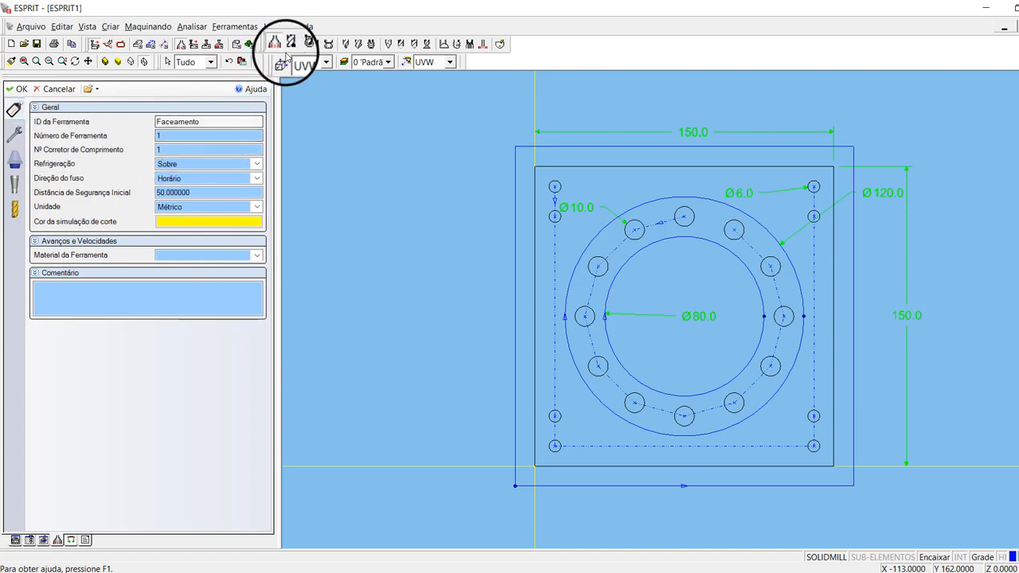
click(169, 136)
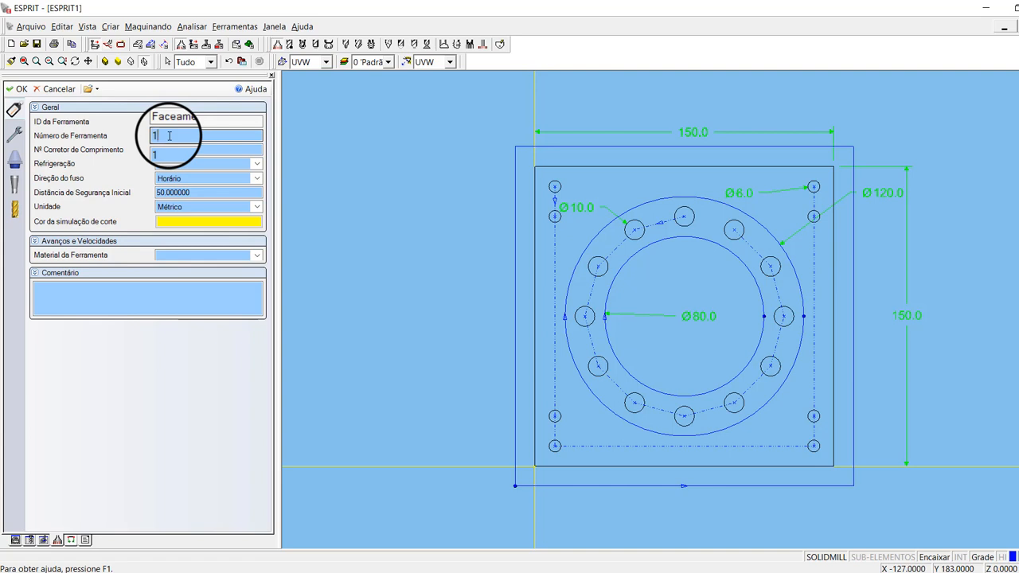
click(171, 148)
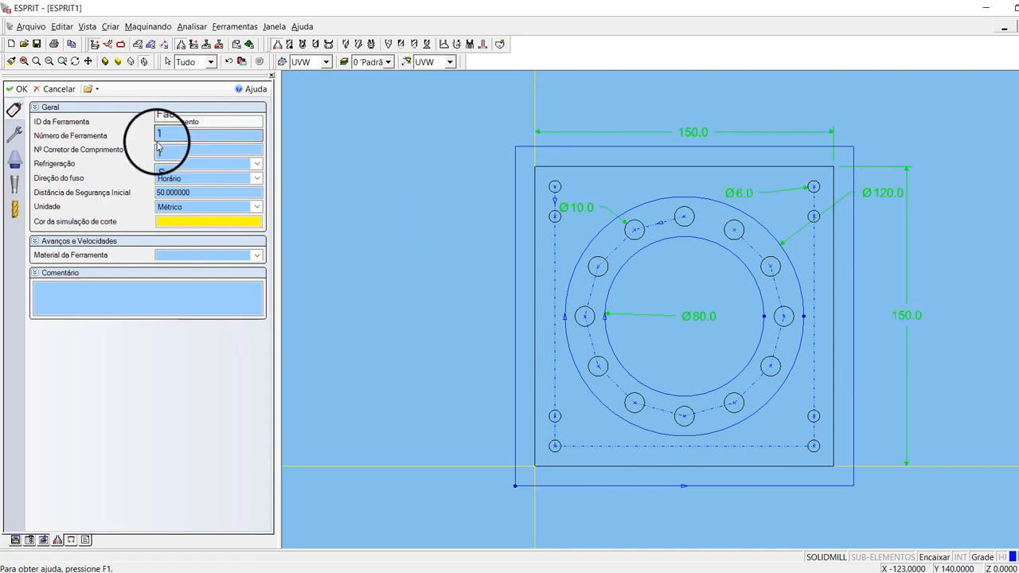
click(16, 136)
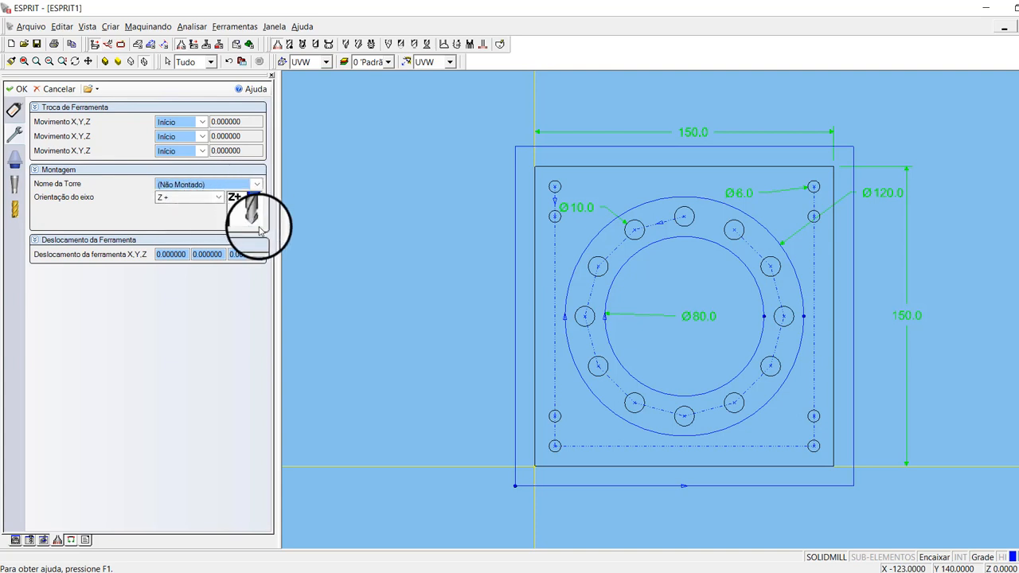
click(14, 160)
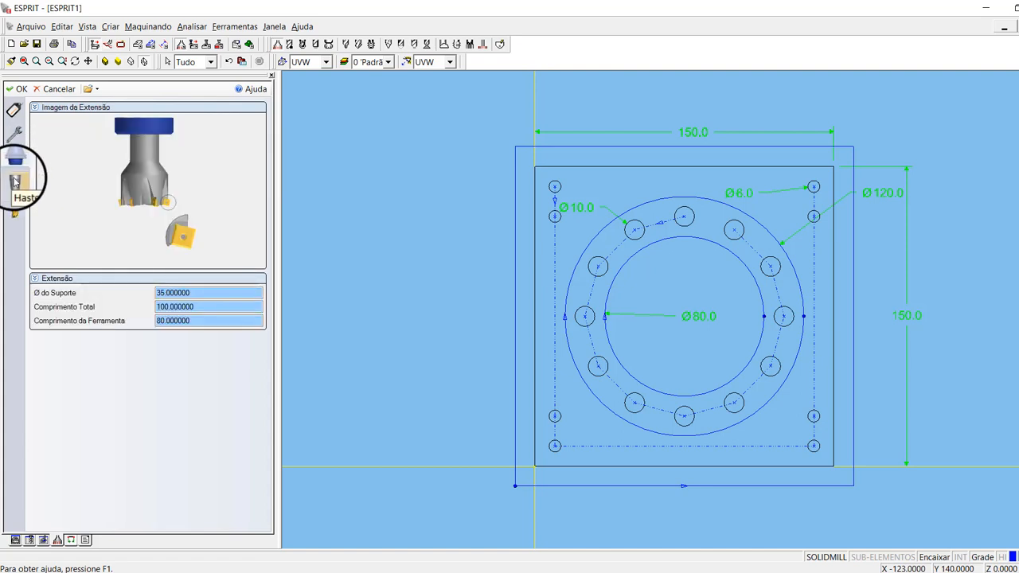
click(15, 183)
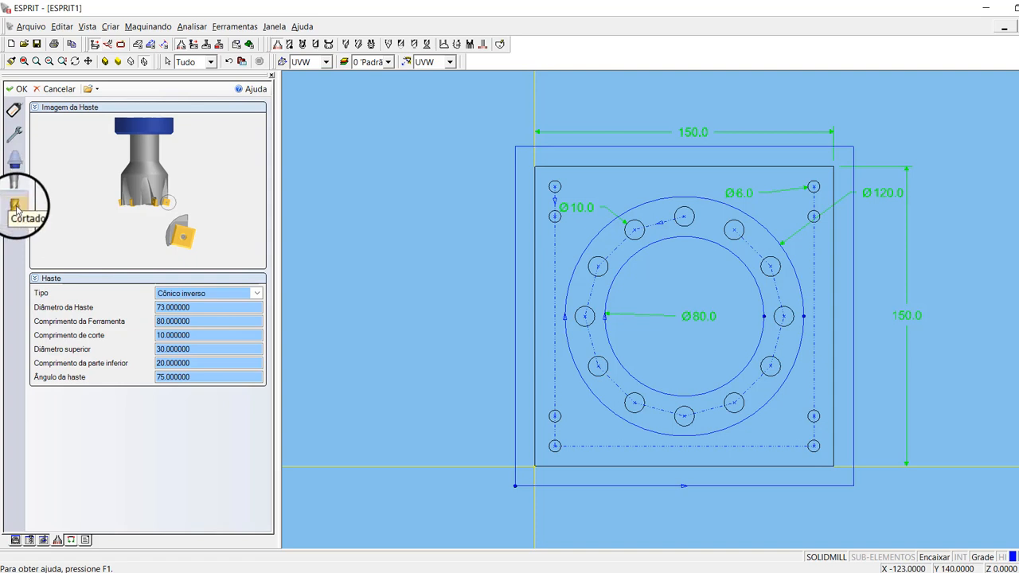
click(15, 207)
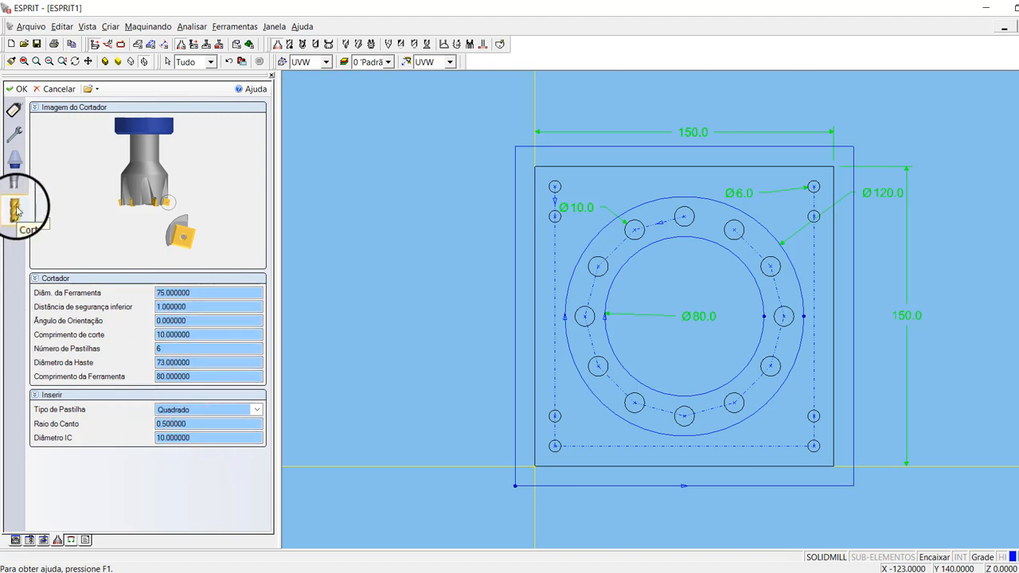
click(171, 289)
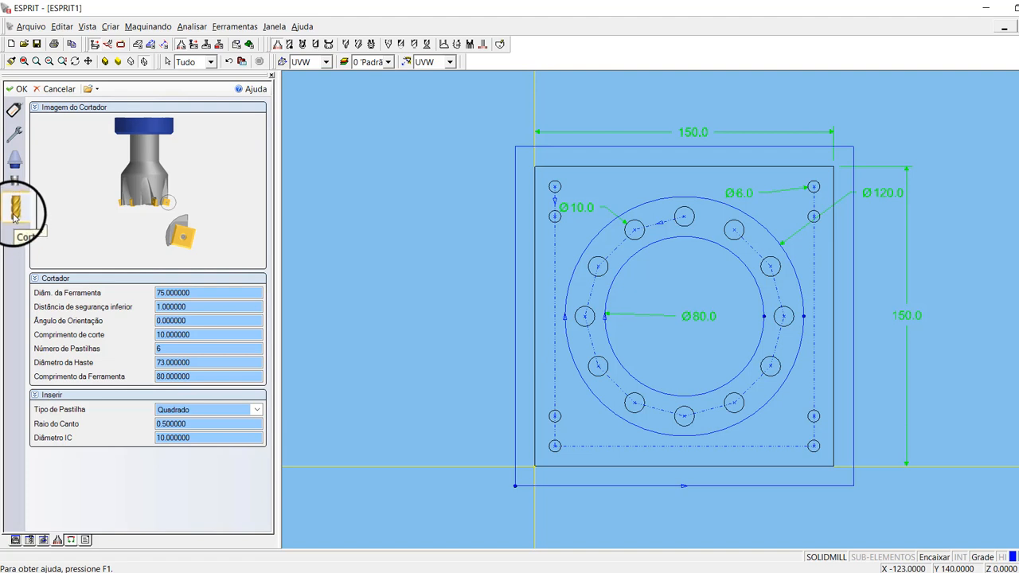
click(200, 294)
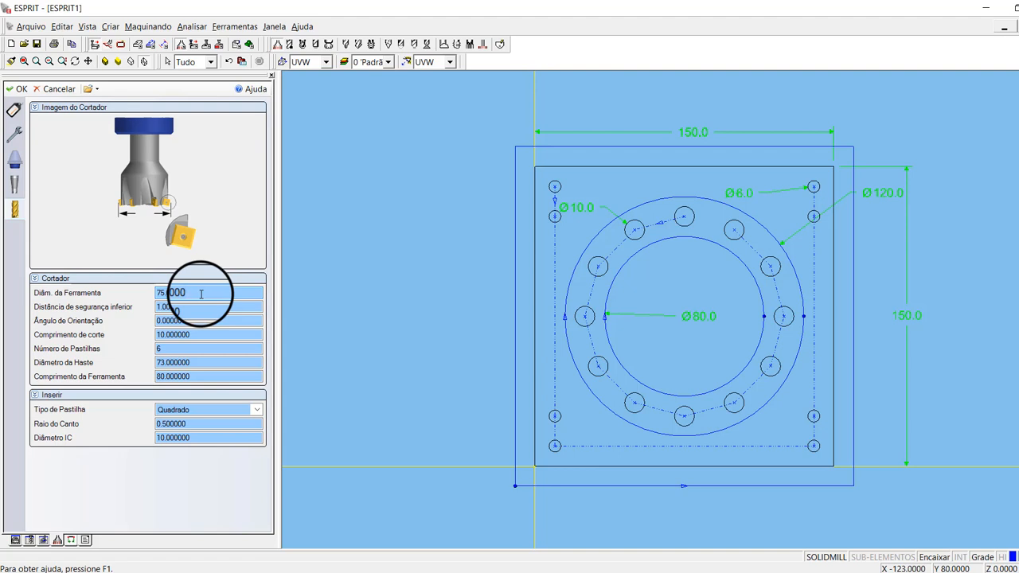
click(14, 89)
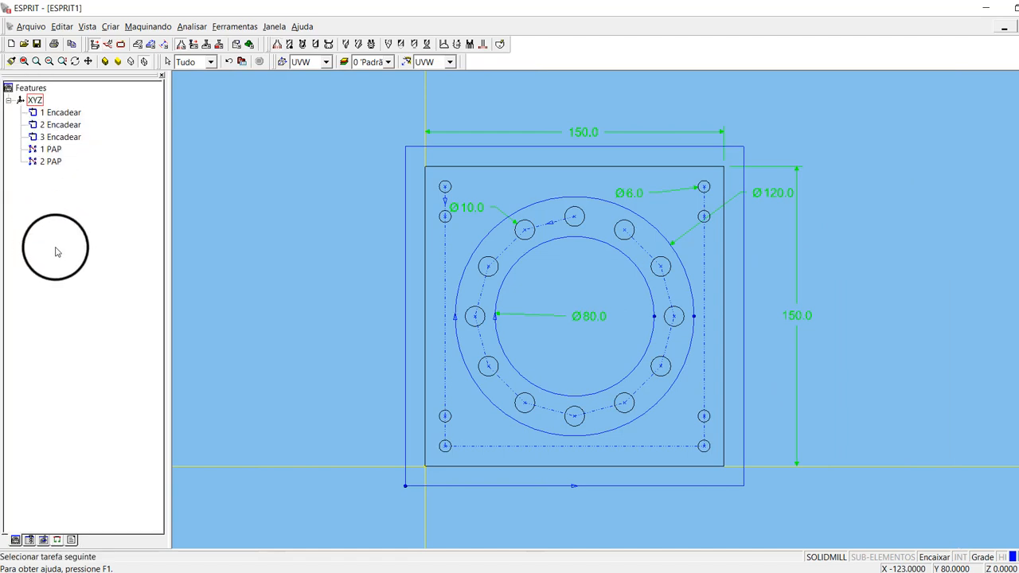
click(31, 541)
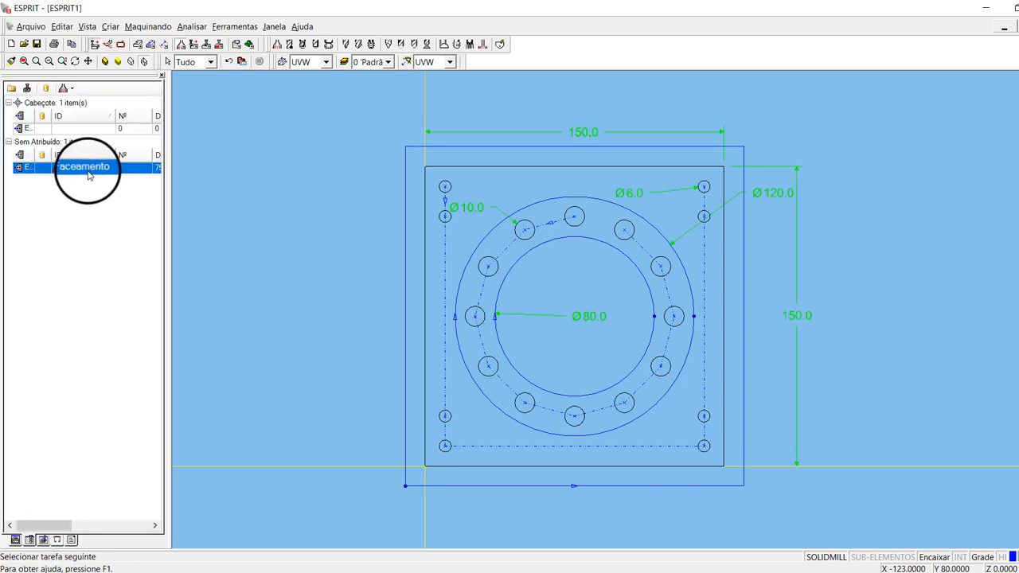
Step: Create the end mill "Fresa topo 10" as tool number 2 with length offset 2 and a 10 mm cutter diameter
click(290, 46)
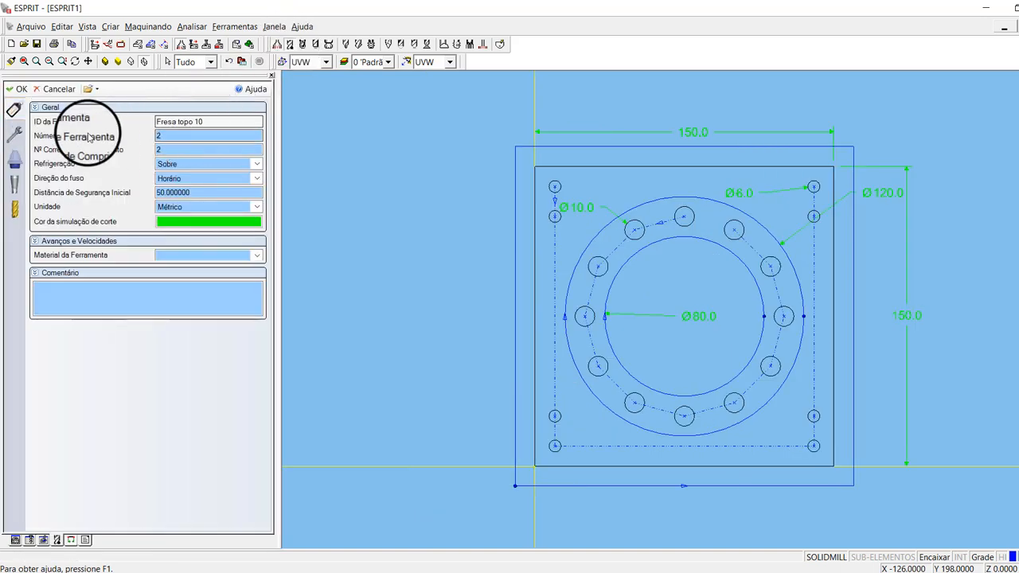
click(210, 122)
click(221, 122)
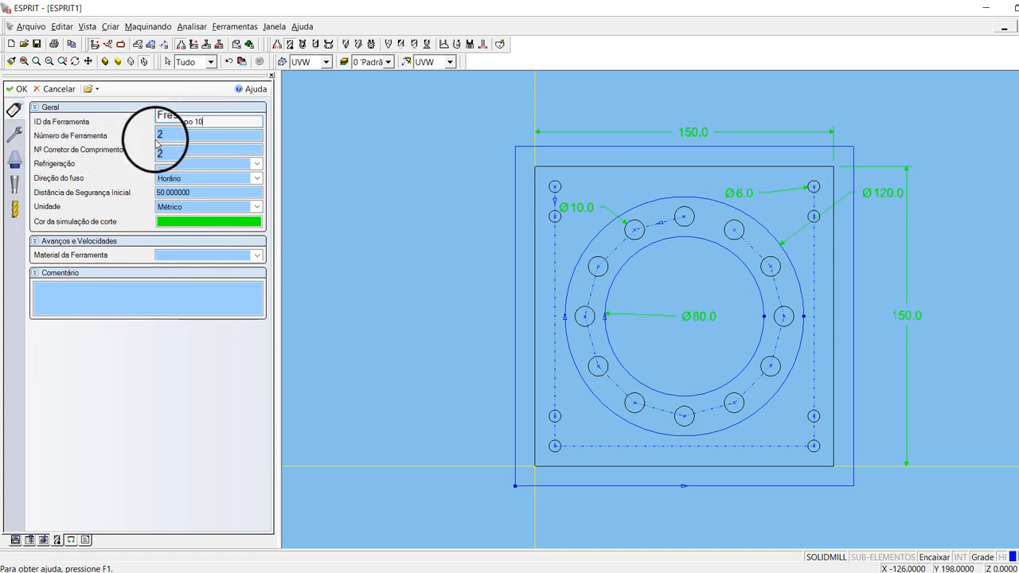
click(17, 137)
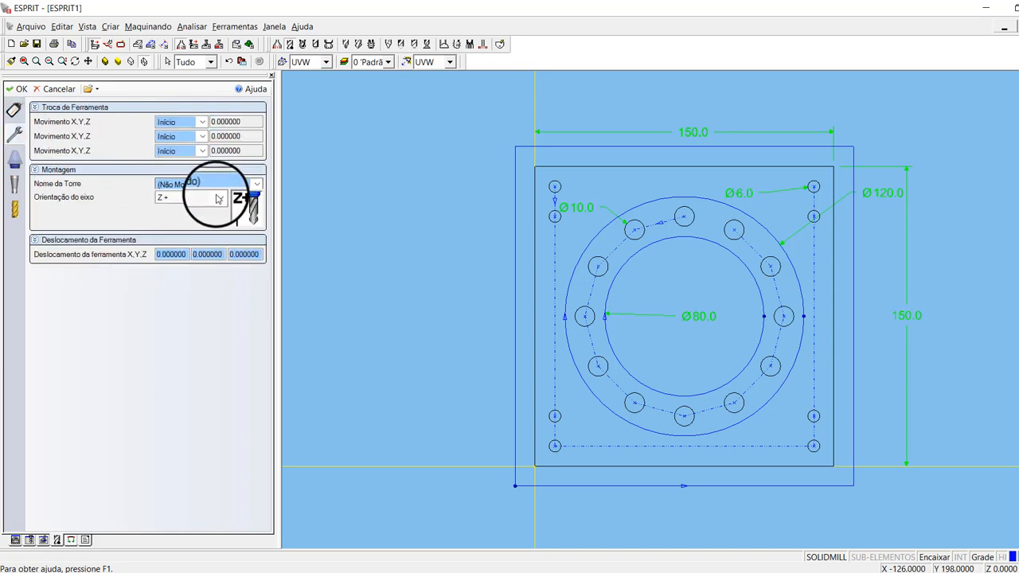
click(16, 165)
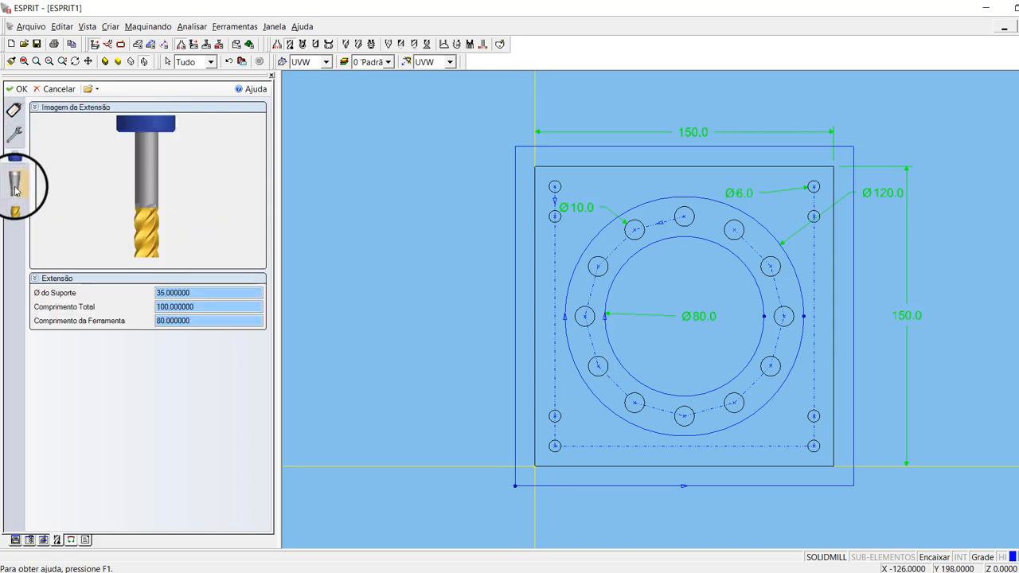
click(15, 182)
click(15, 209)
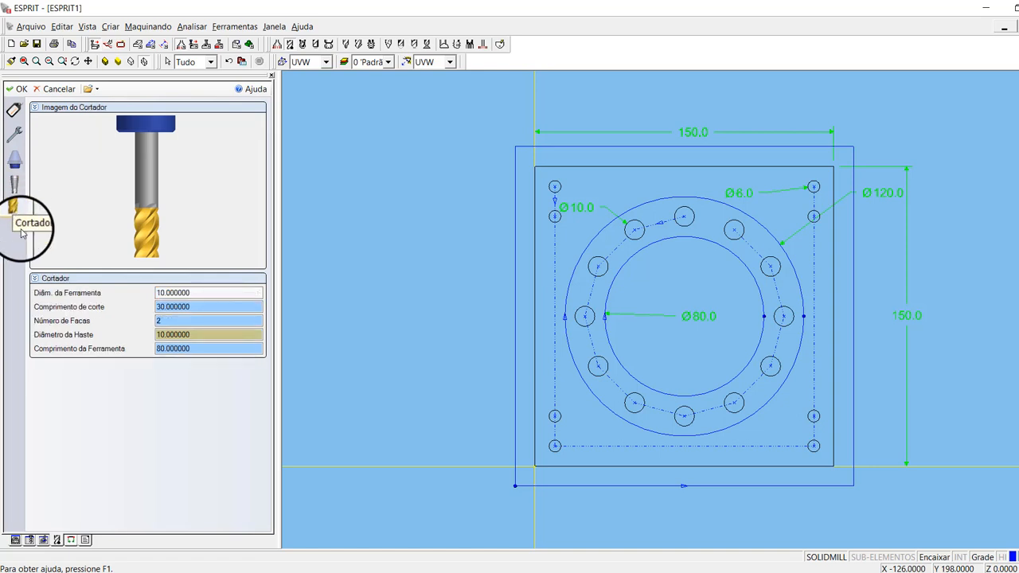
click(200, 293)
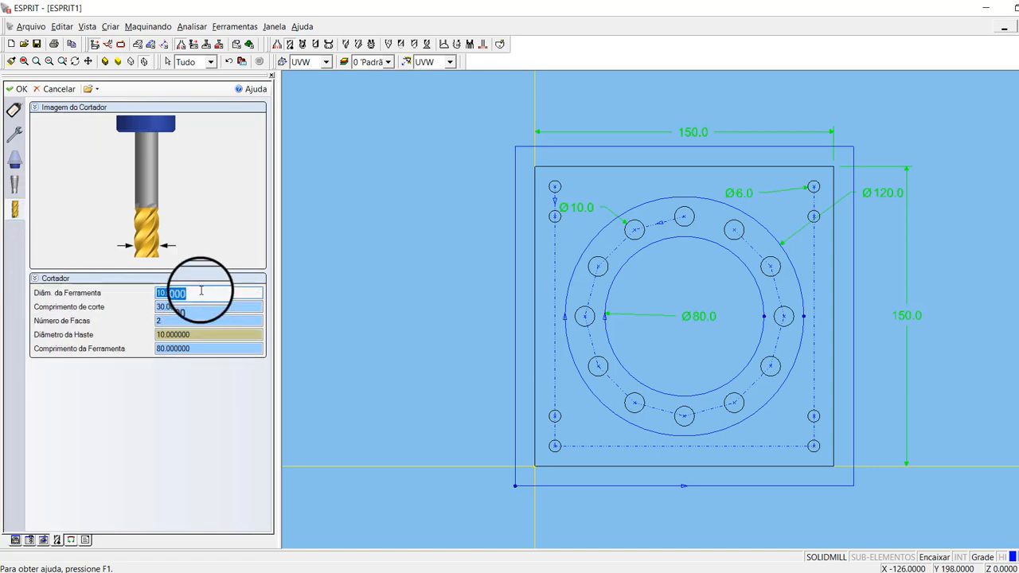
text(10.000)
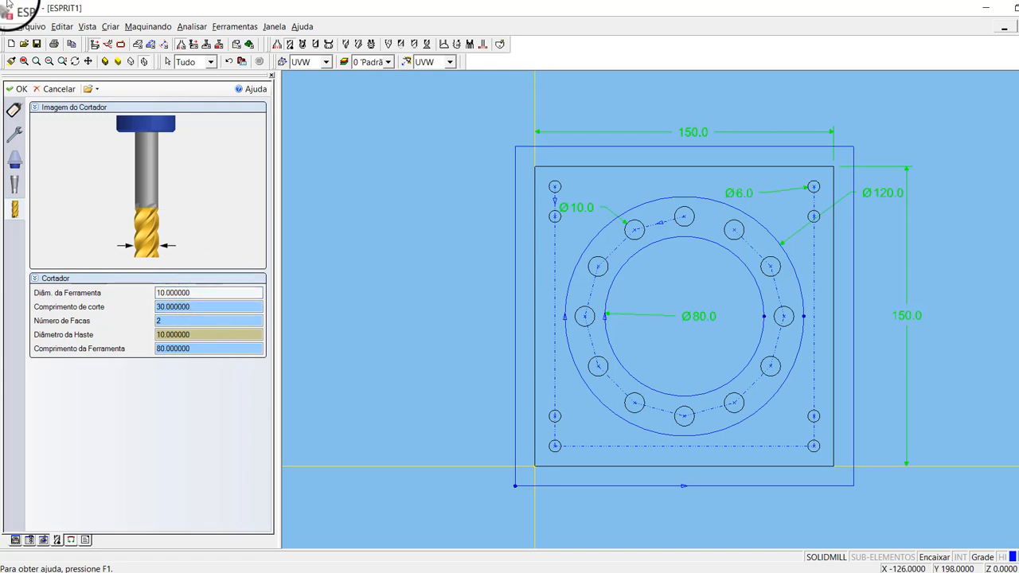
click(16, 90)
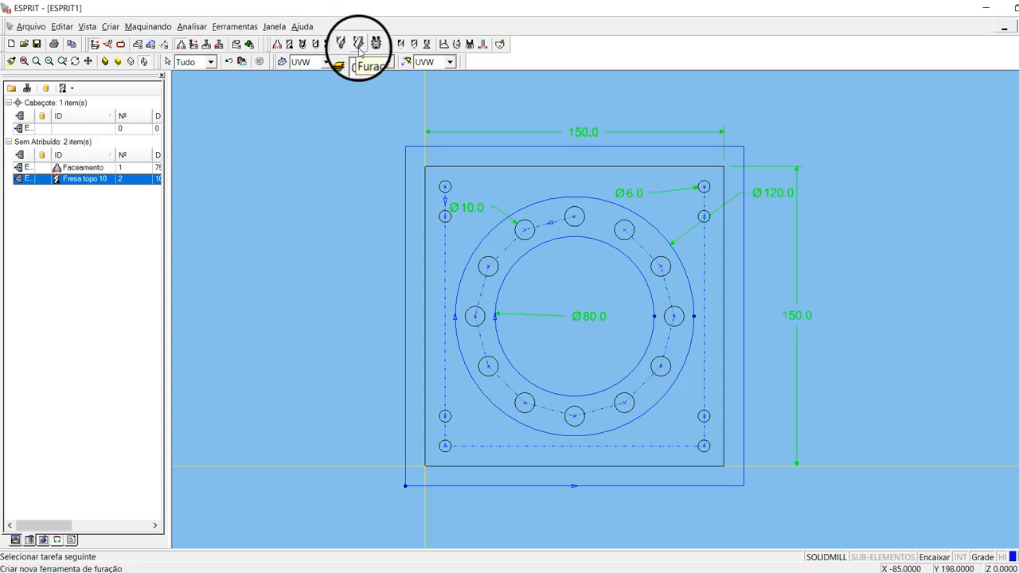
Step: Create the drill "Broca 6" as tool number 4 with length offset 4 and a 6 mm diameter
click(359, 45)
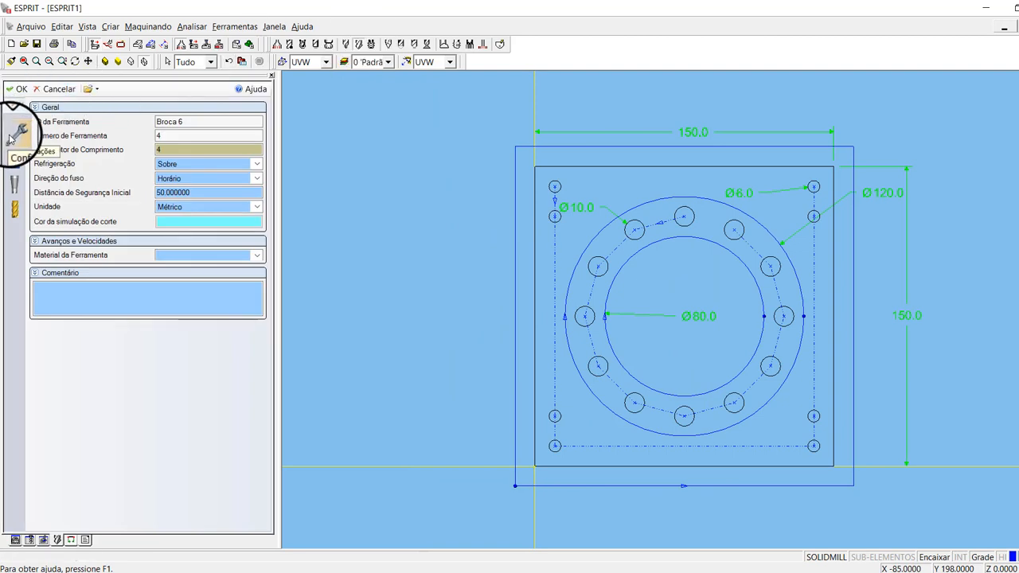
click(173, 138)
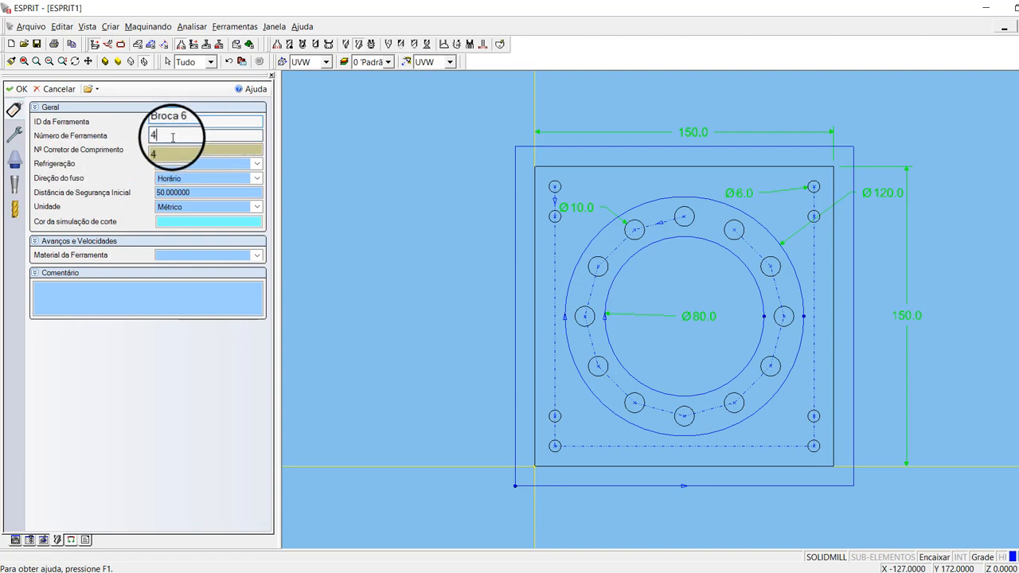
key(BackSpace)
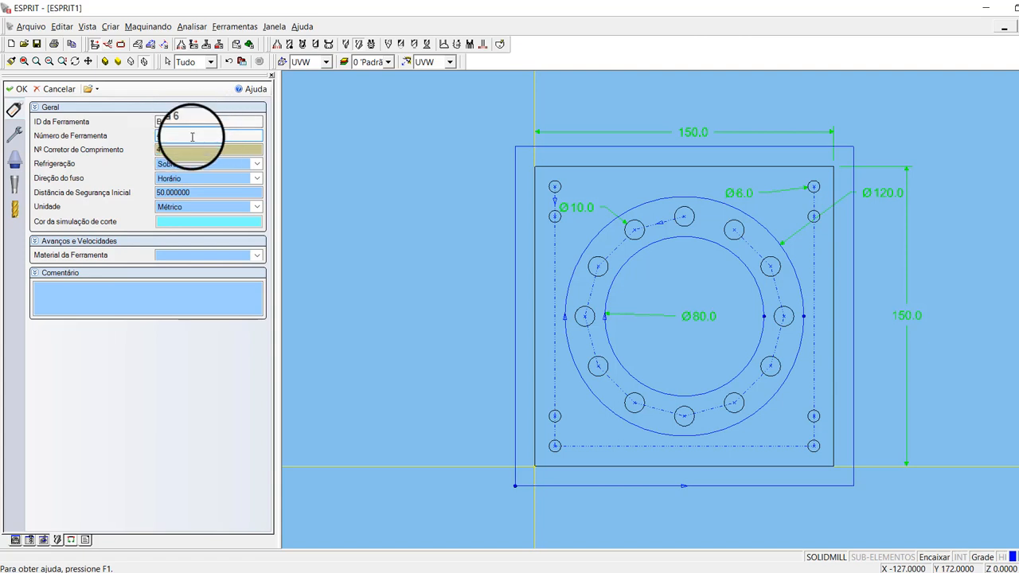
click(15, 134)
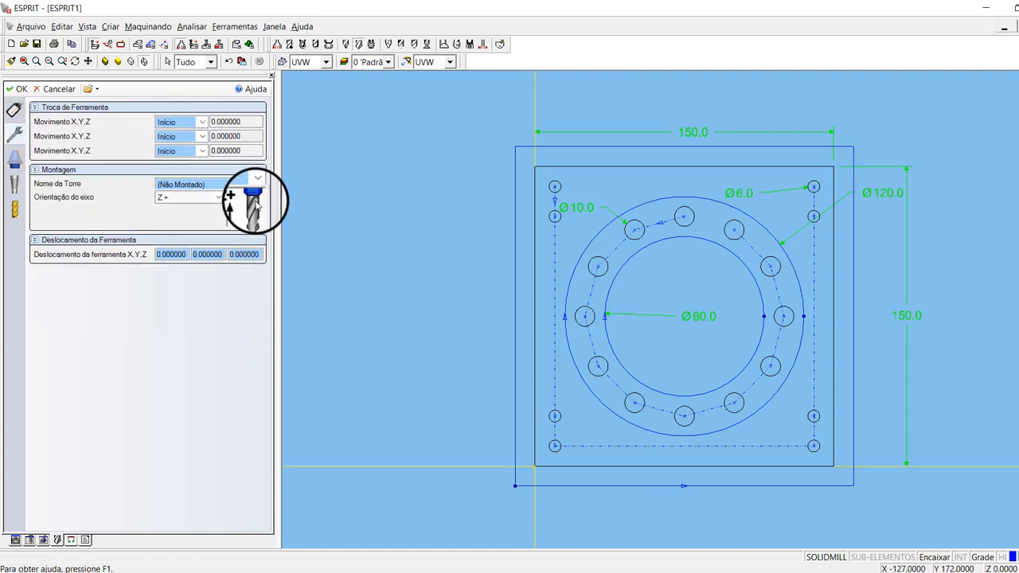
click(14, 209)
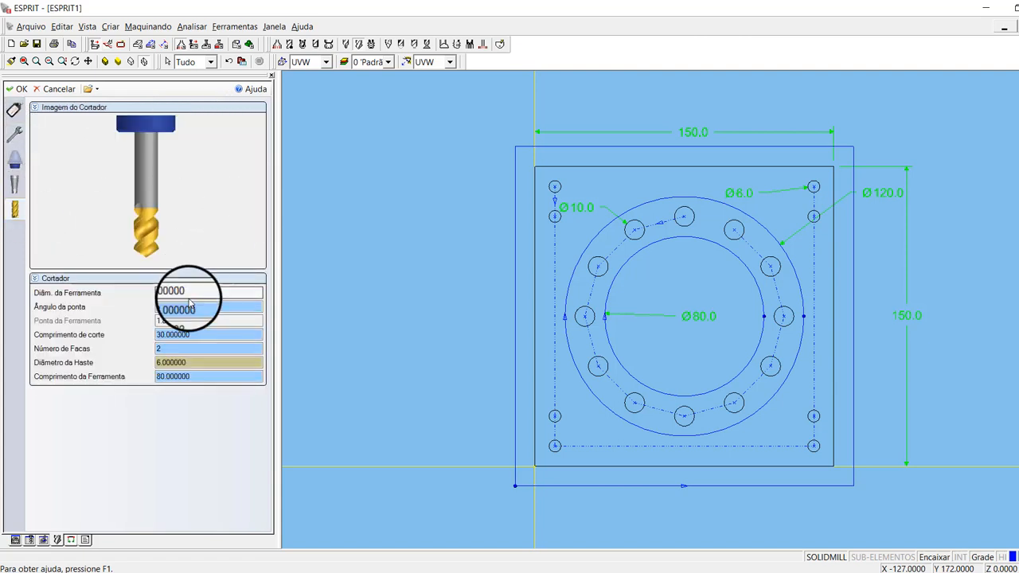
click(13, 88)
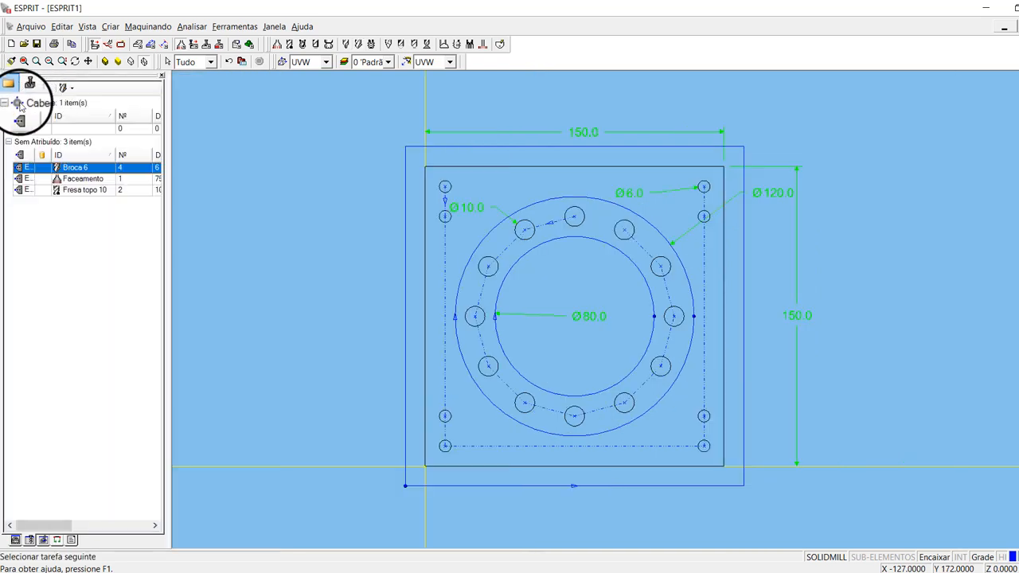
Step: Define a new drilling tool with the ID "Broca 10", tool number 3 and length offset 3
click(355, 46)
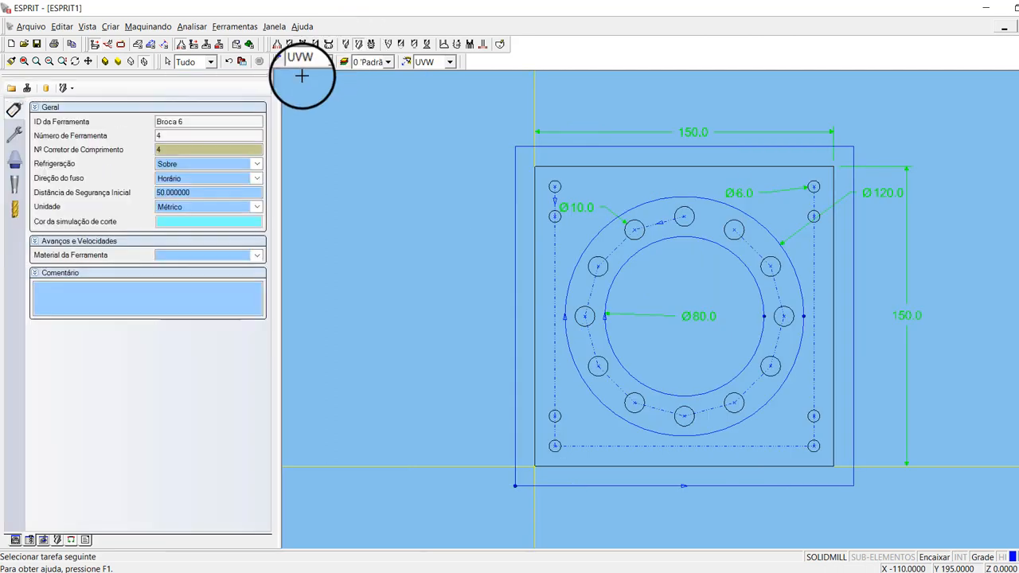
click(191, 122)
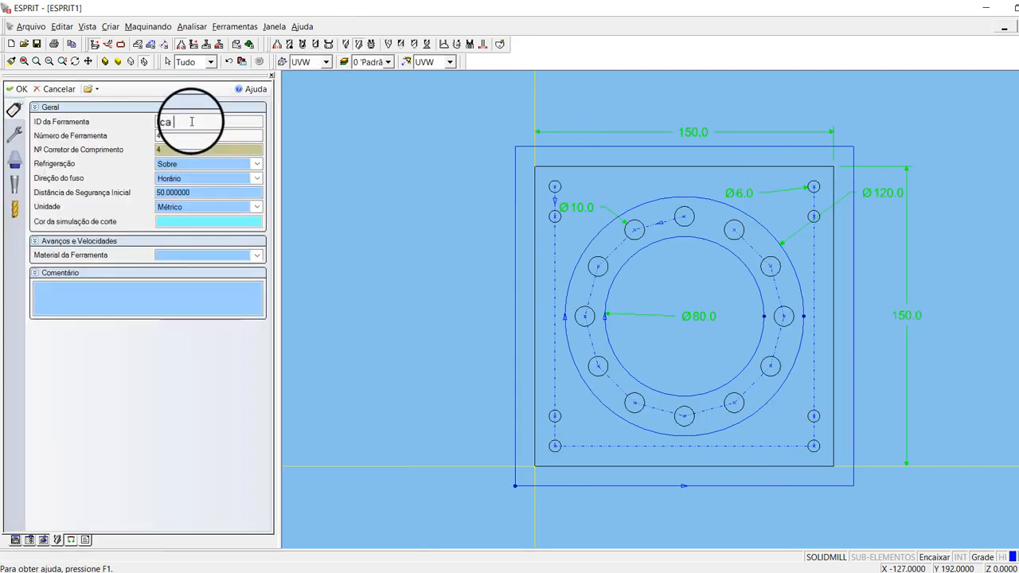
text(Broca 10)
click(180, 135)
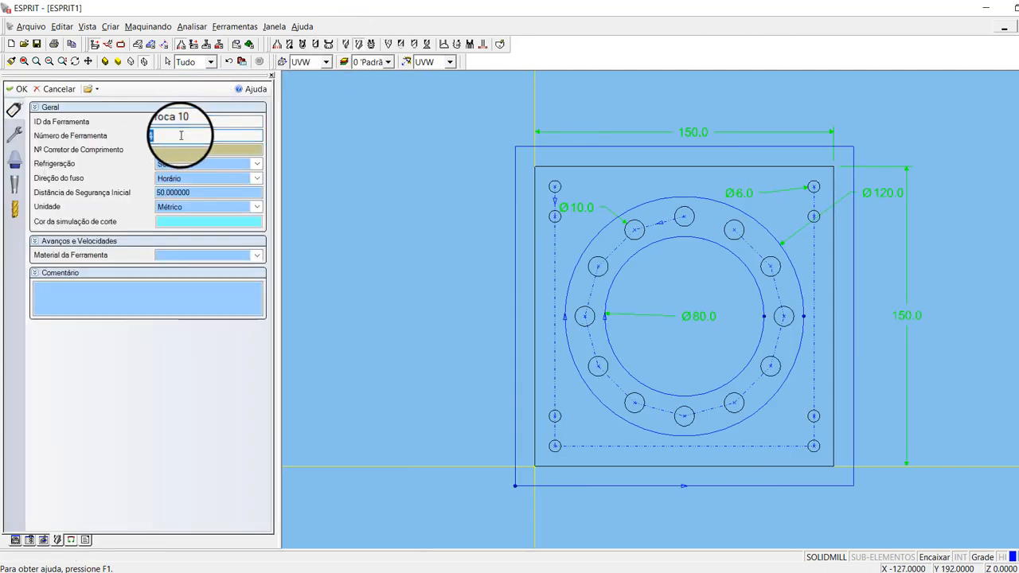
text(3)
click(167, 150)
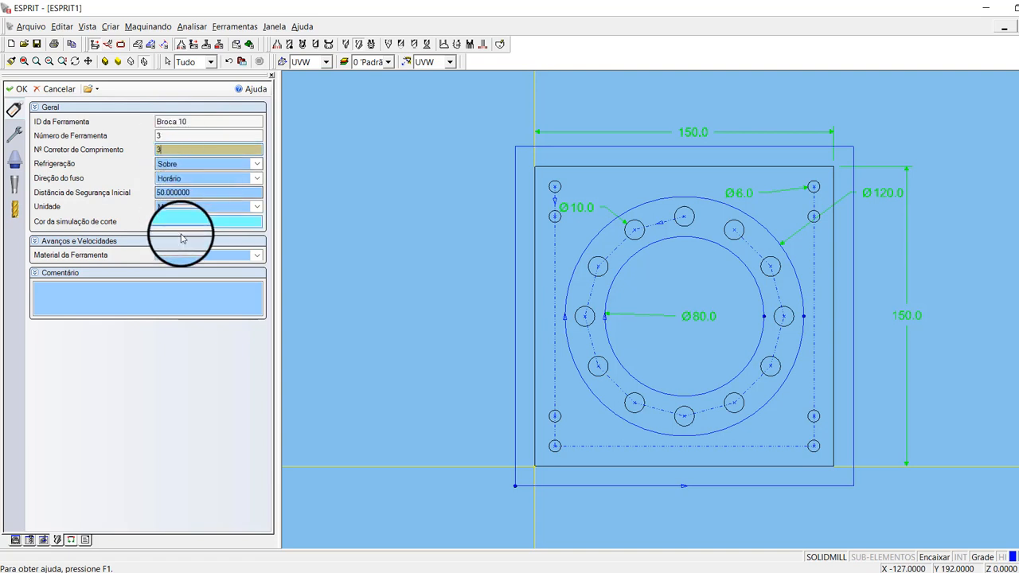
Step: Give the "Broca 10" drill a 10 mm diameter and save the tool
click(16, 135)
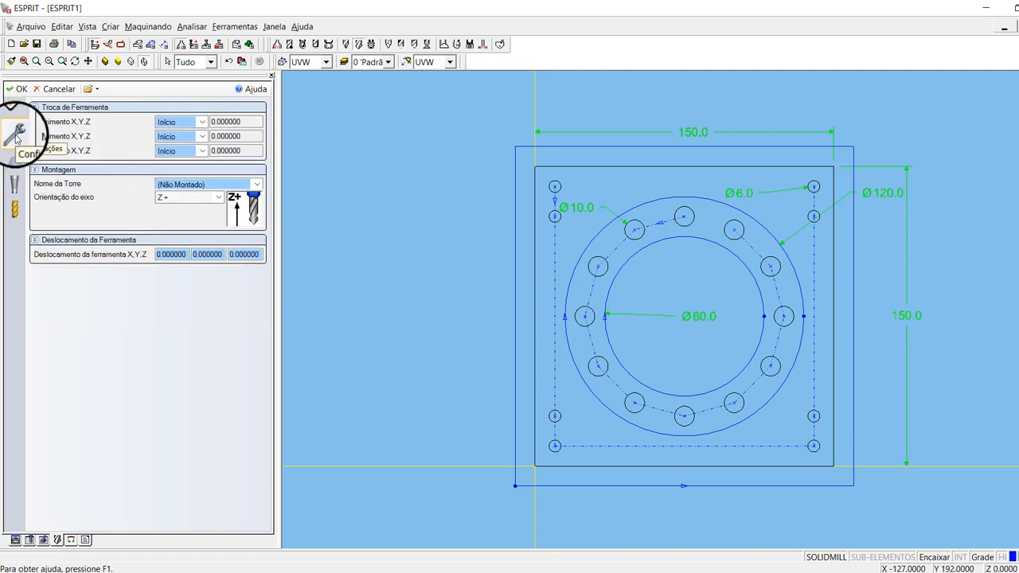
click(14, 183)
click(15, 209)
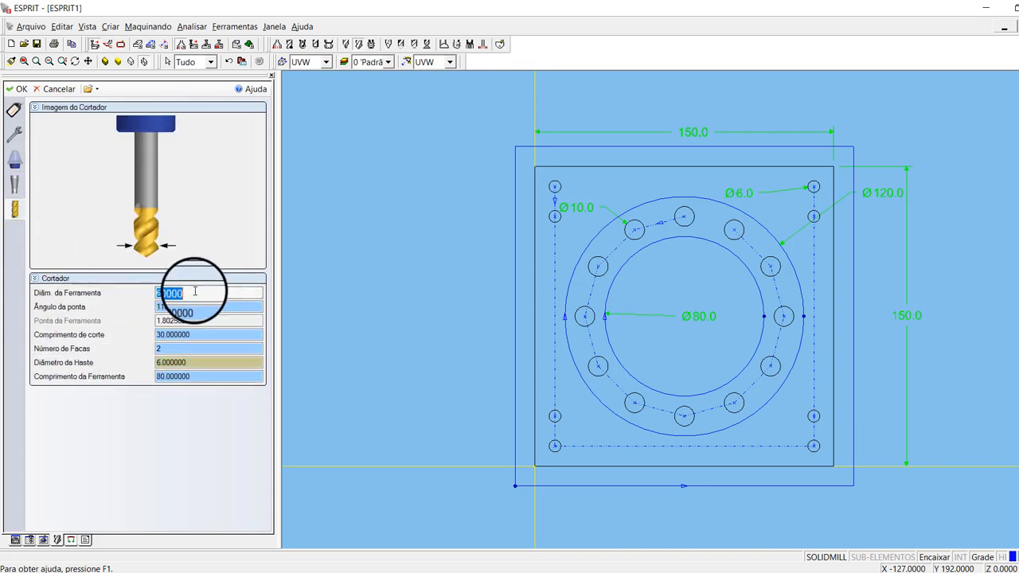
click(217, 306)
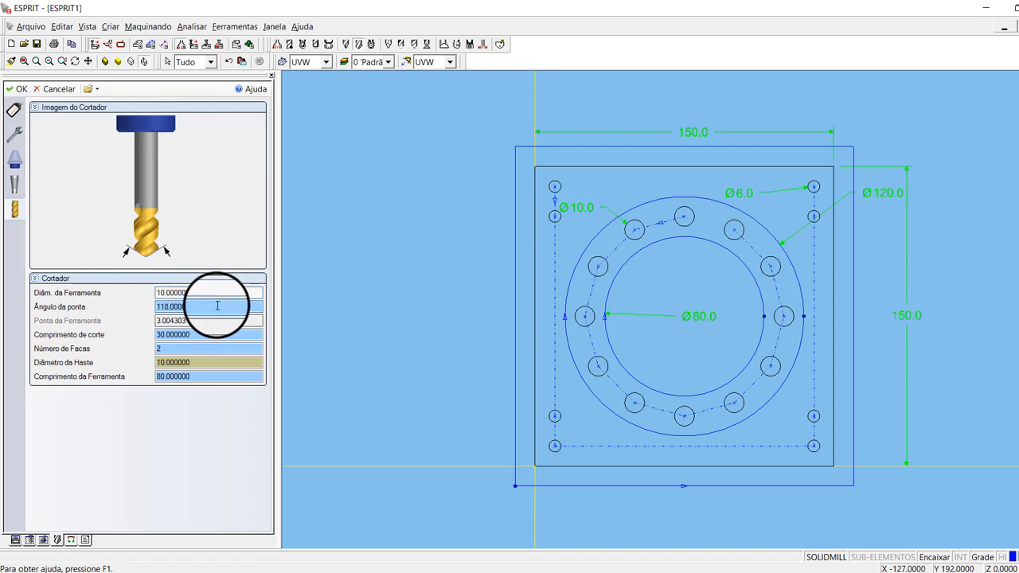
click(18, 89)
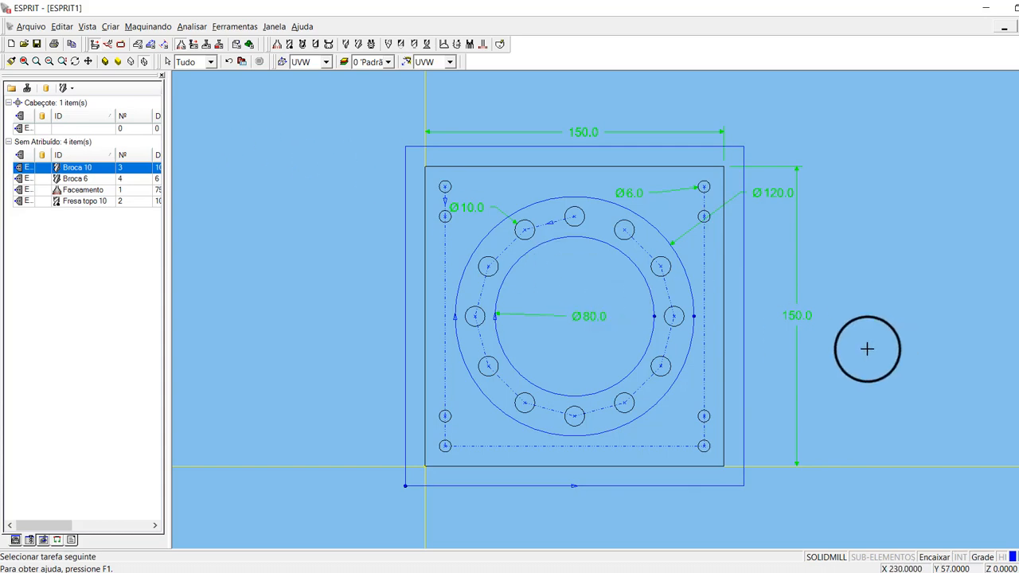
Step: Start a SolidMill facing operation on the outer chain 1 Encadear using the Faceamento tool at 2000 RPM, with feeds of 500 in XY and 300 in Z
scroll(866, 348, up, 1)
scroll(769, 335, up, 1)
scroll(764, 332, down, 1)
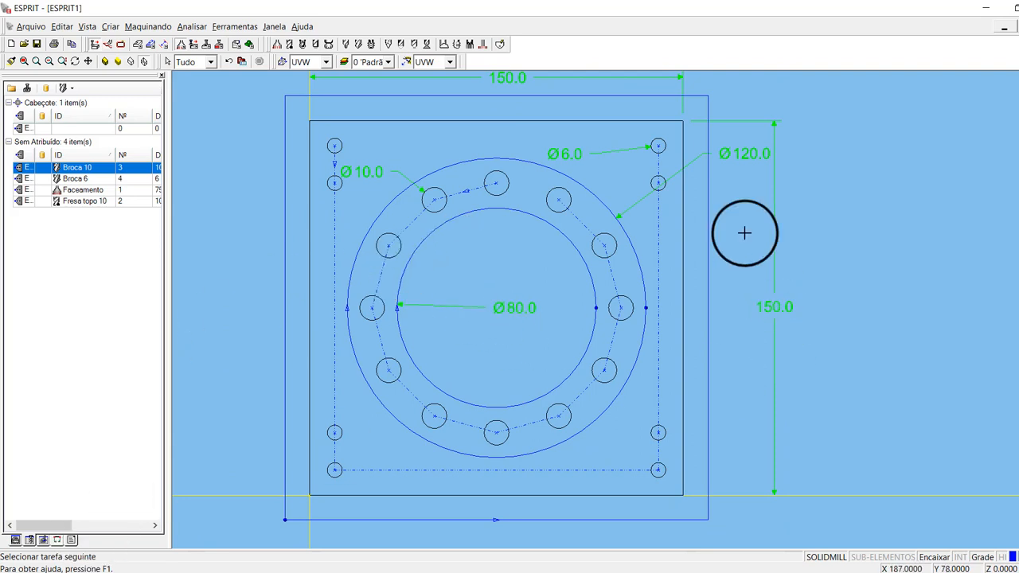
click(15, 541)
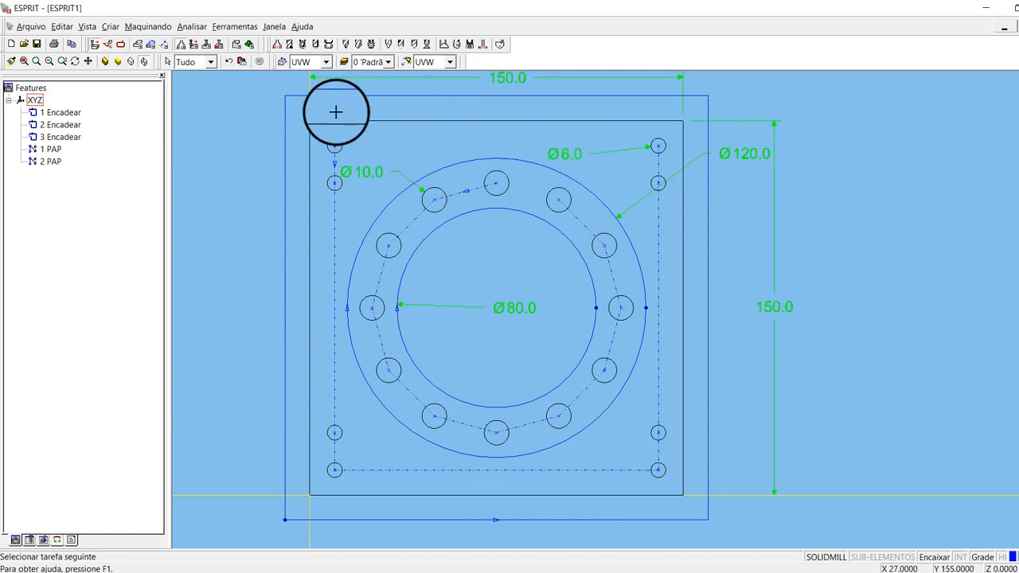
scroll(785, 177, down, 2)
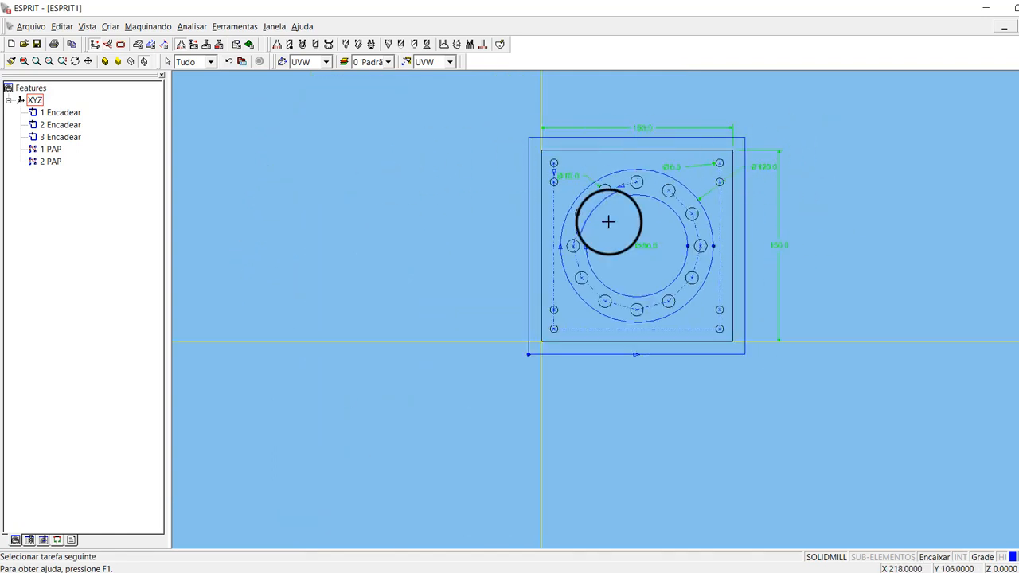
mouse_move(628, 264)
middle_down()
mouse_move(623, 278)
mouse_move(433, 303)
middle_up()
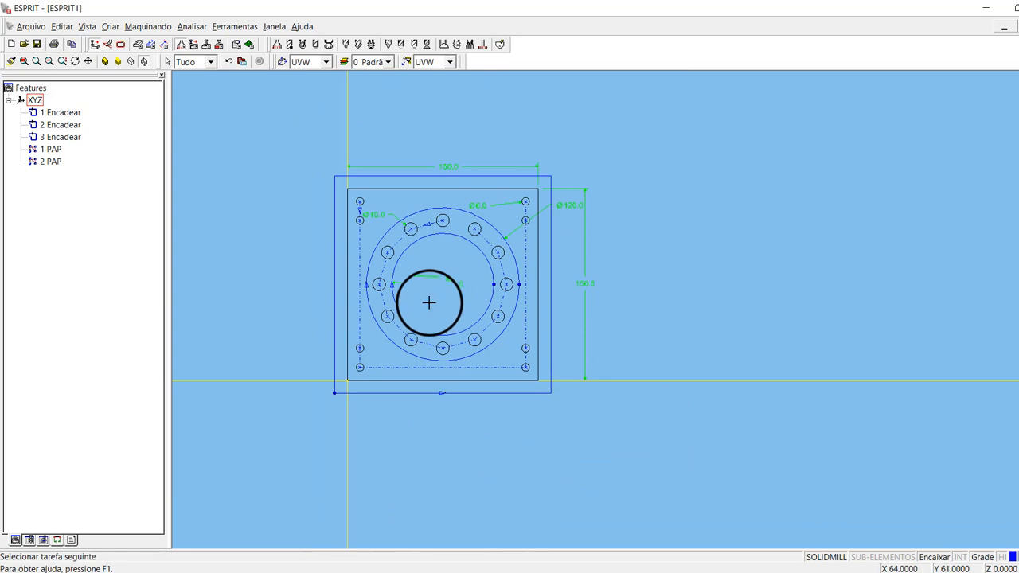
scroll(429, 303, up, 1)
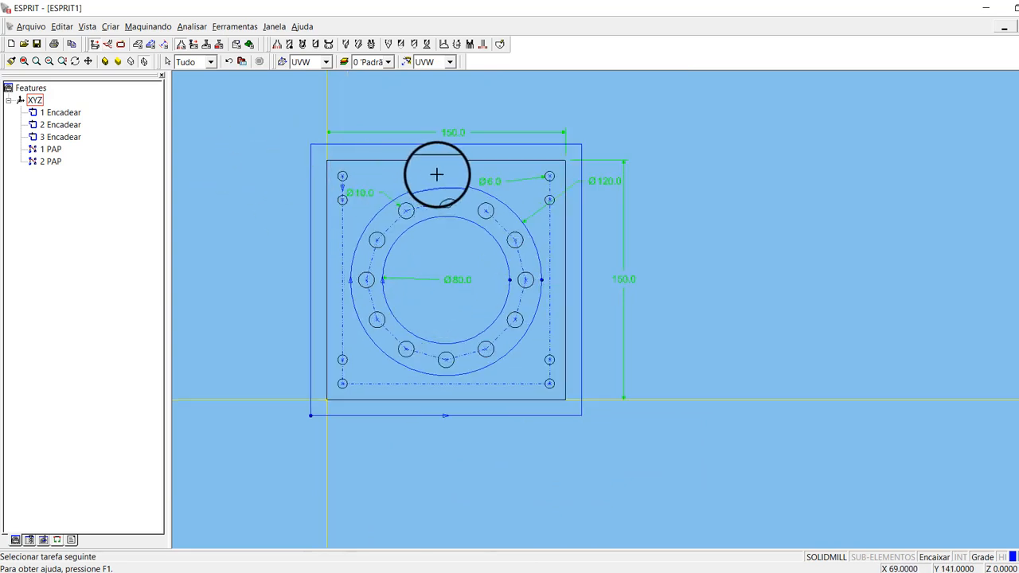
click(62, 113)
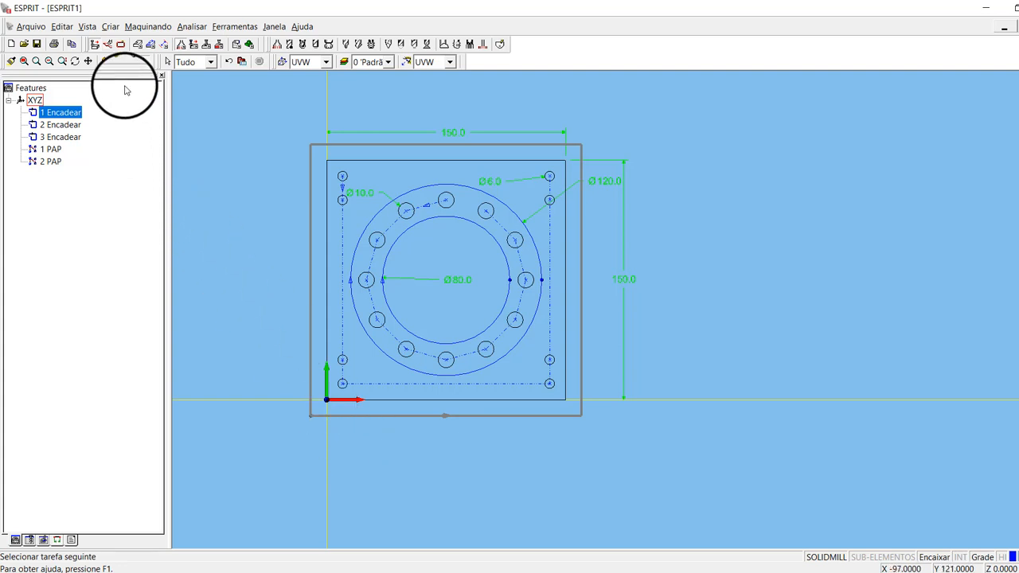
click(193, 44)
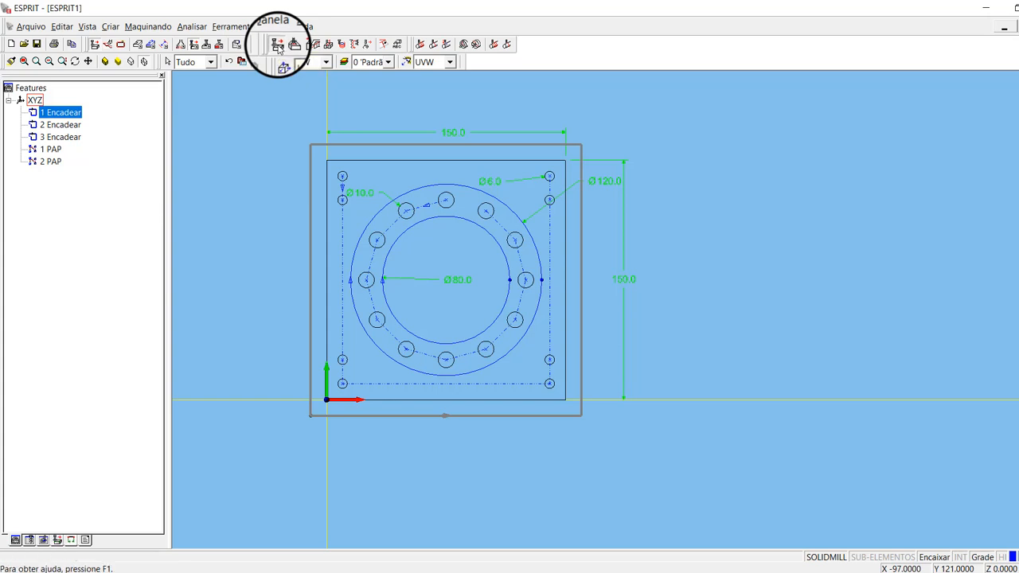
click(278, 45)
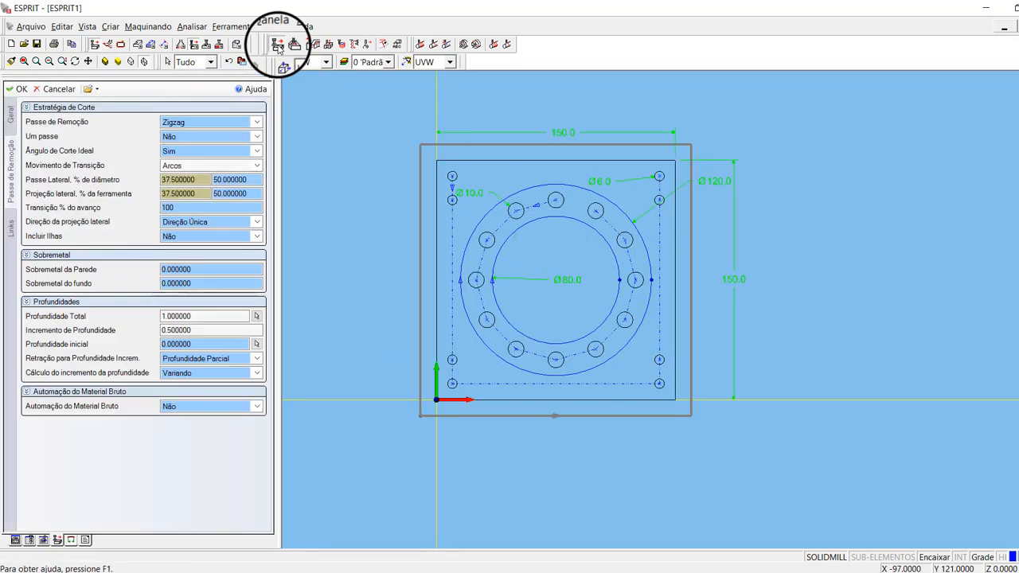
click(10, 113)
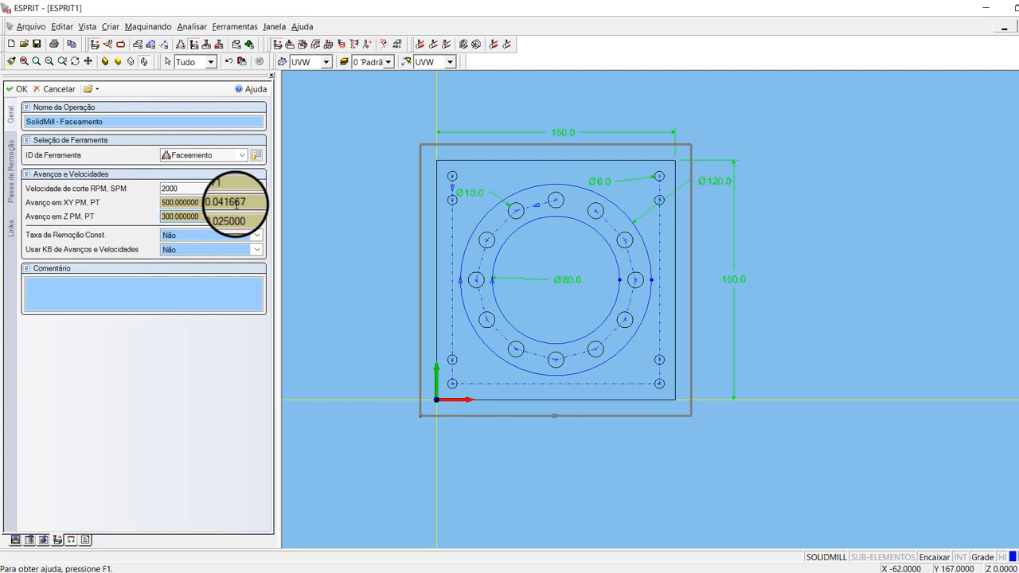
Step: Create the facing toolpath with a Zigzag removal pass, 1 mm total depth and 0.5 mm depth increments
click(11, 180)
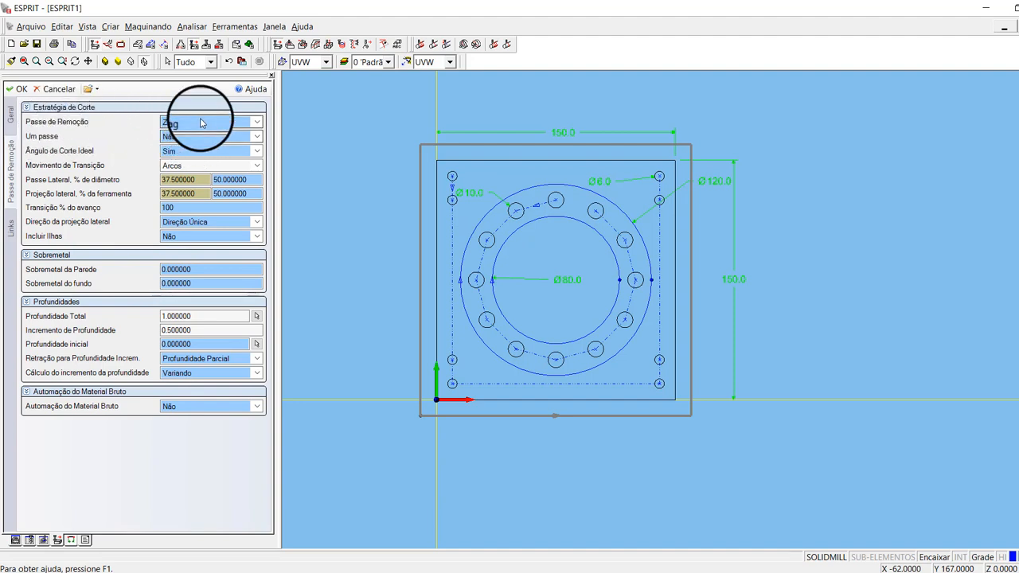
click(257, 123)
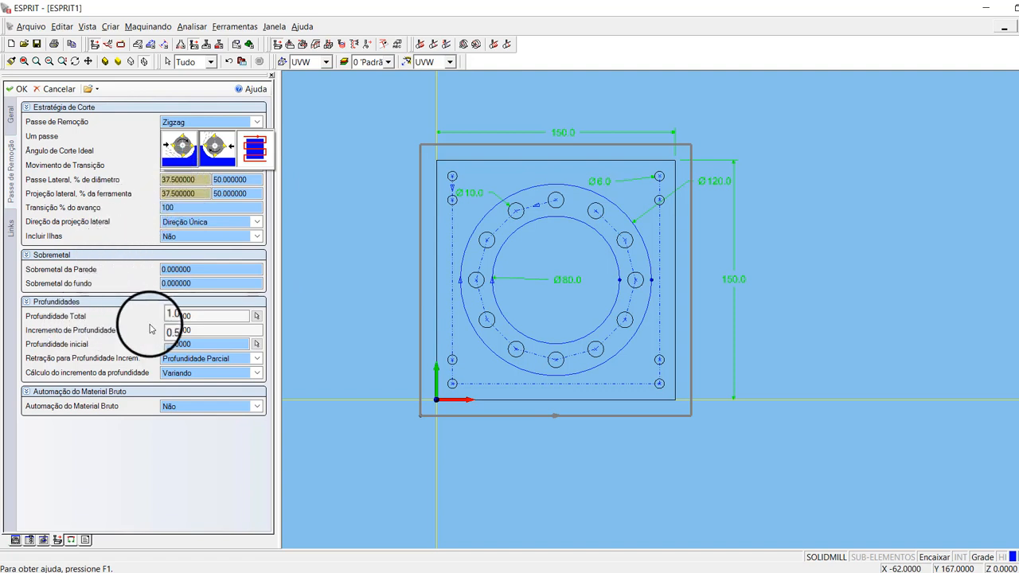
click(203, 316)
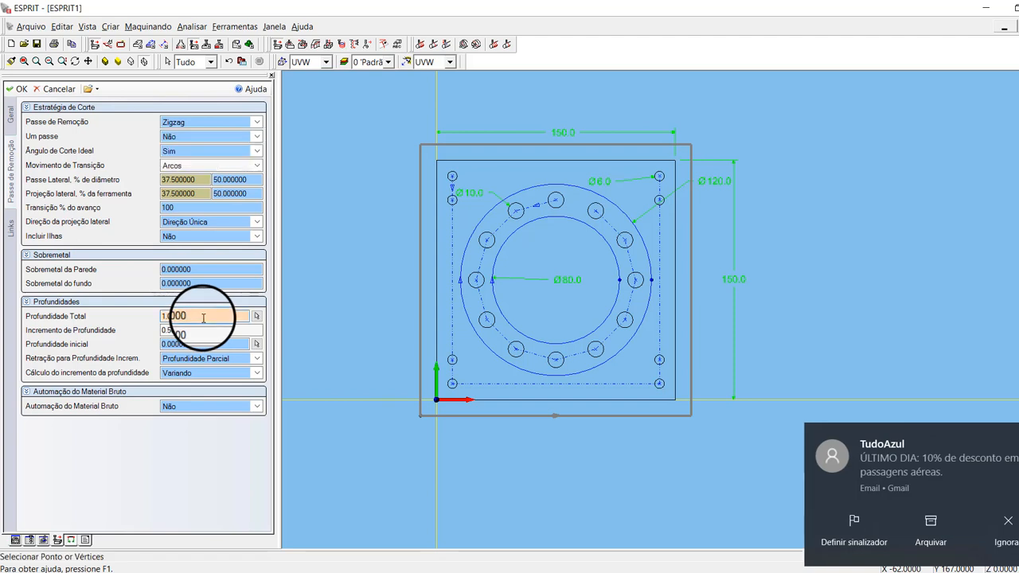
click(1018, 434)
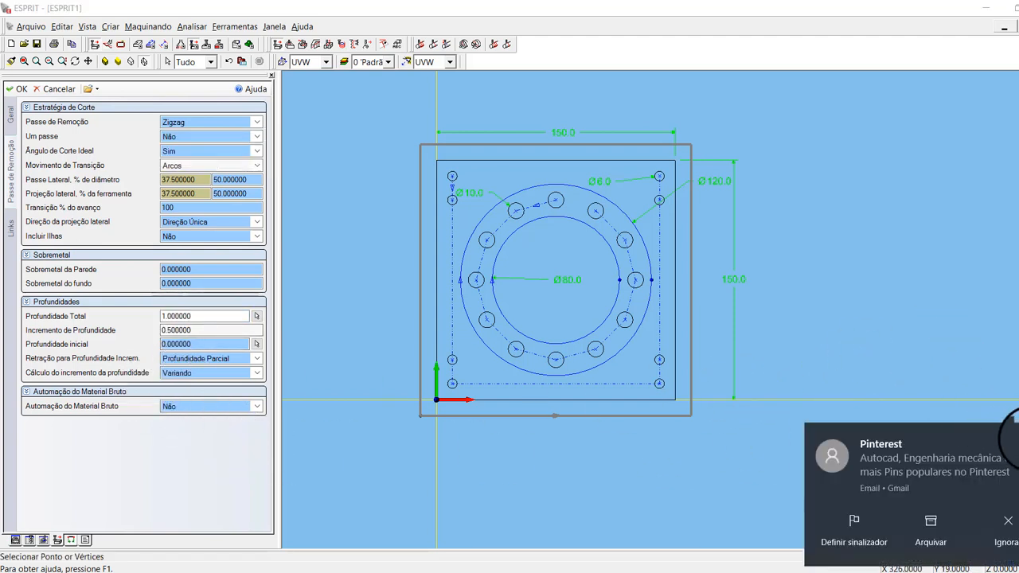
click(1018, 434)
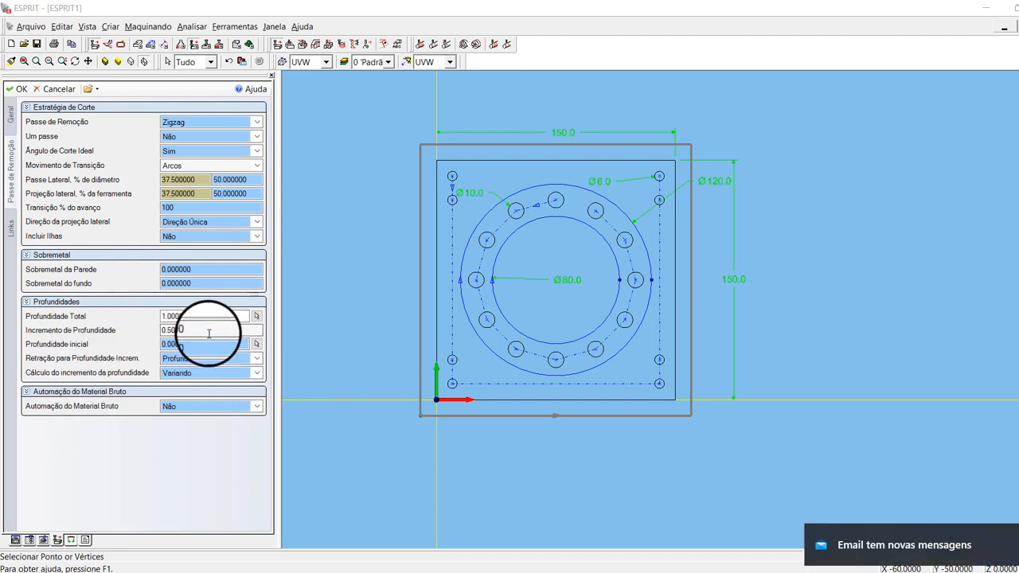
click(21, 89)
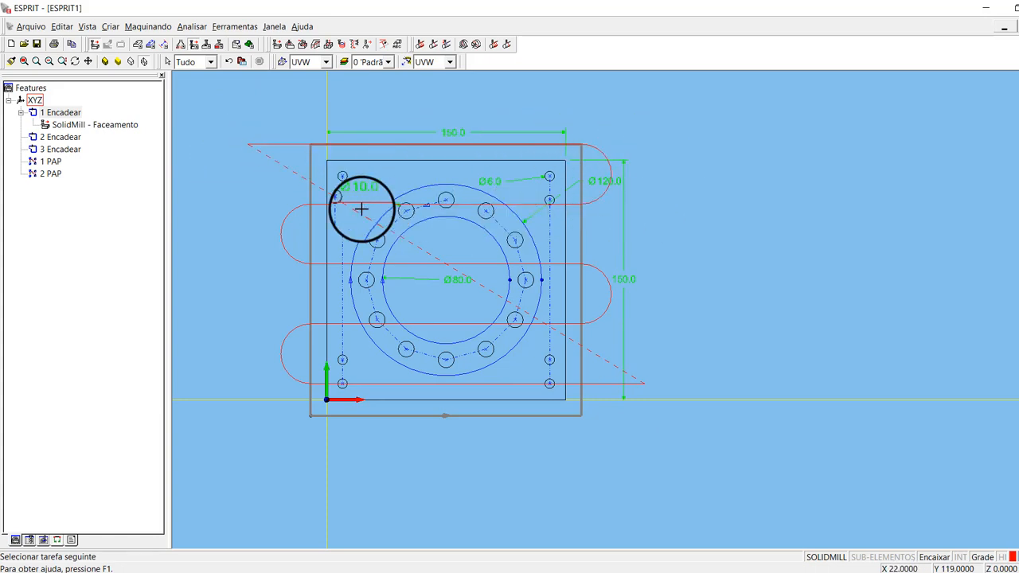
Step: Examine the facing toolpath's depth passes and coverage of the plate in isometric and top views
key(F8)
key(F6)
scroll(392, 378, down, 2)
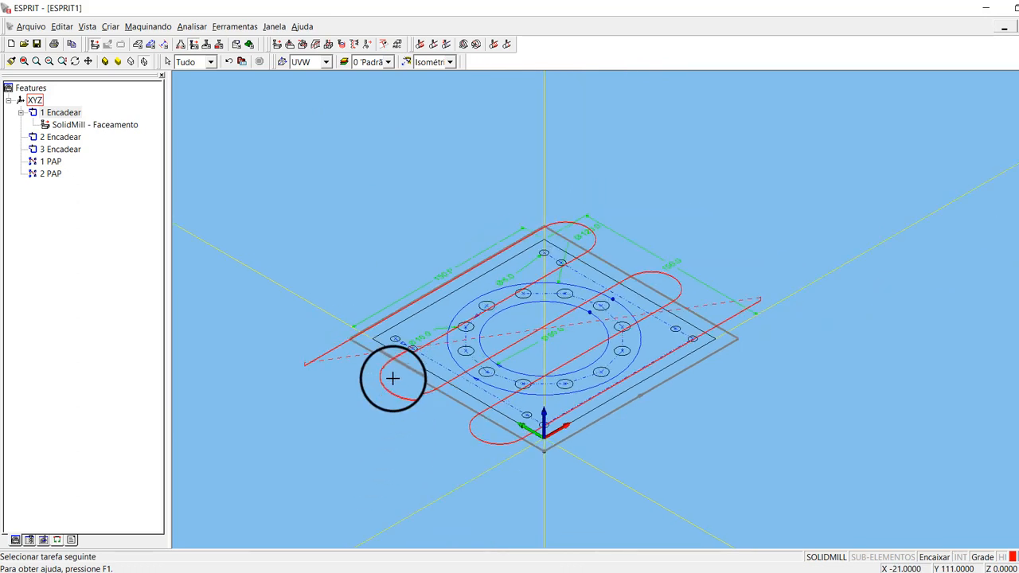
scroll(394, 386, up, 5)
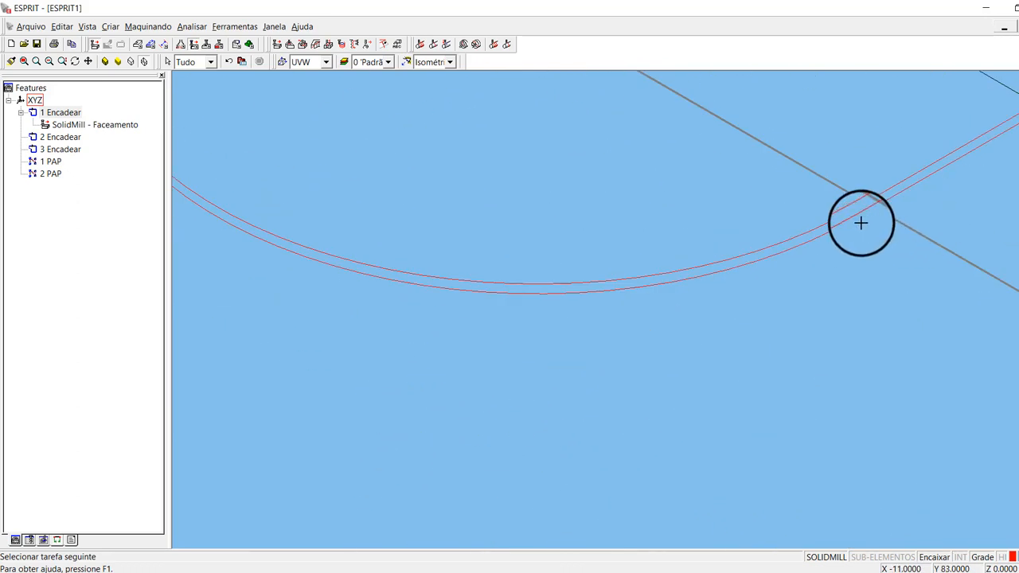
scroll(863, 213, down, 3)
middle_drag(587, 116, 780, 569)
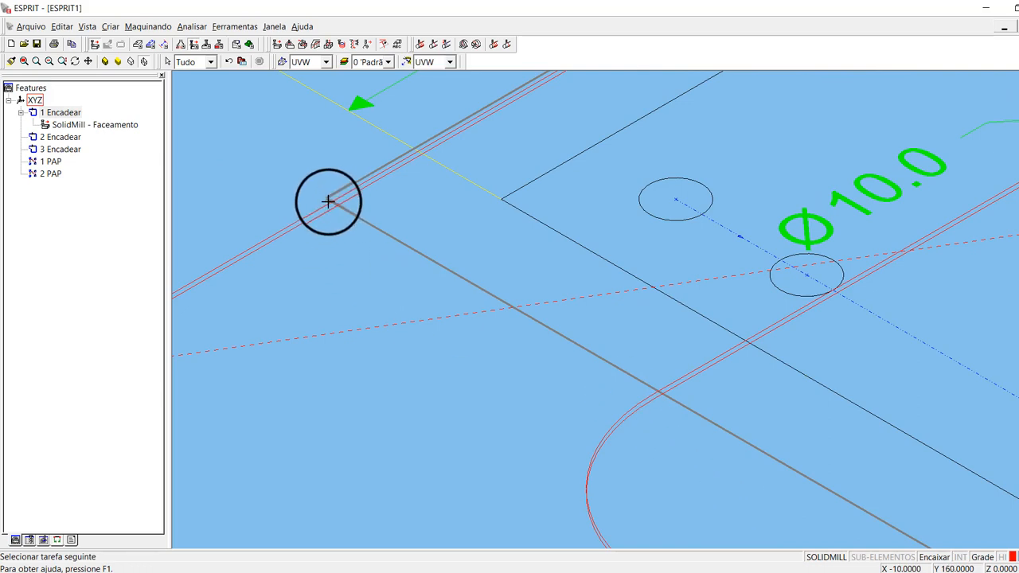
key(F7)
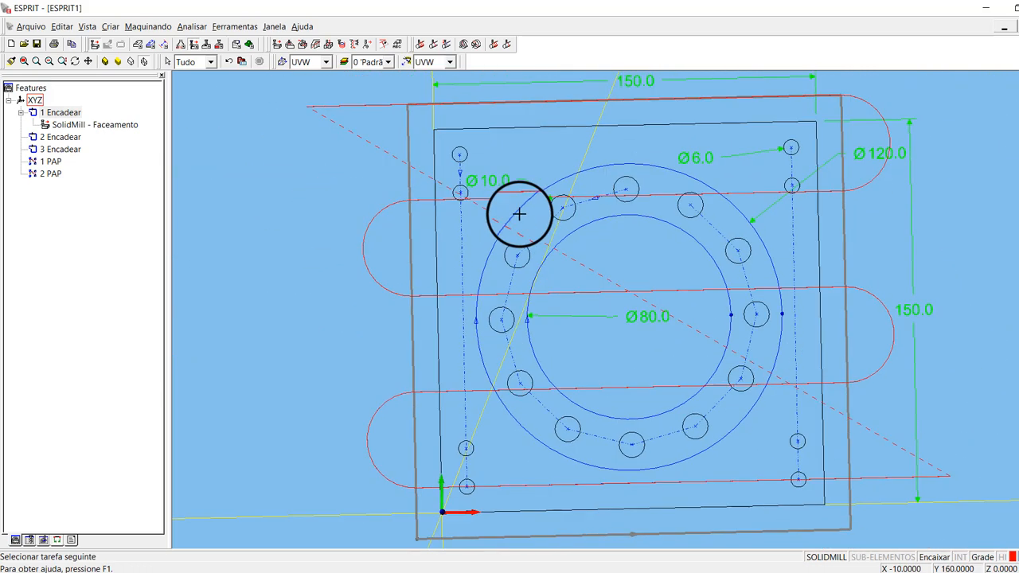
scroll(519, 214, up, 2)
scroll(519, 214, down, 1)
scroll(519, 214, down, 1)
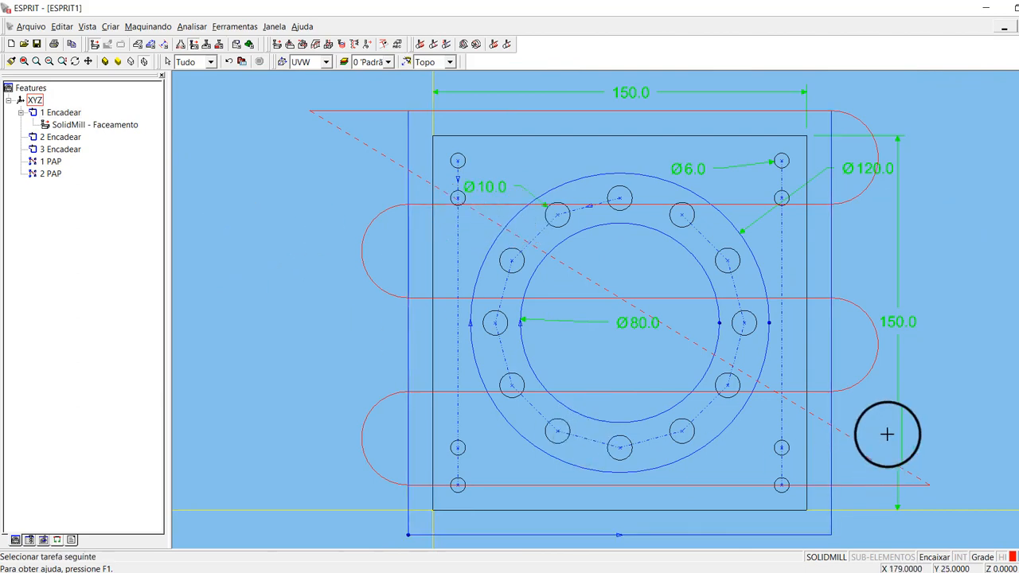
scroll(887, 434, down, 1)
middle_drag(887, 434, 666, 267)
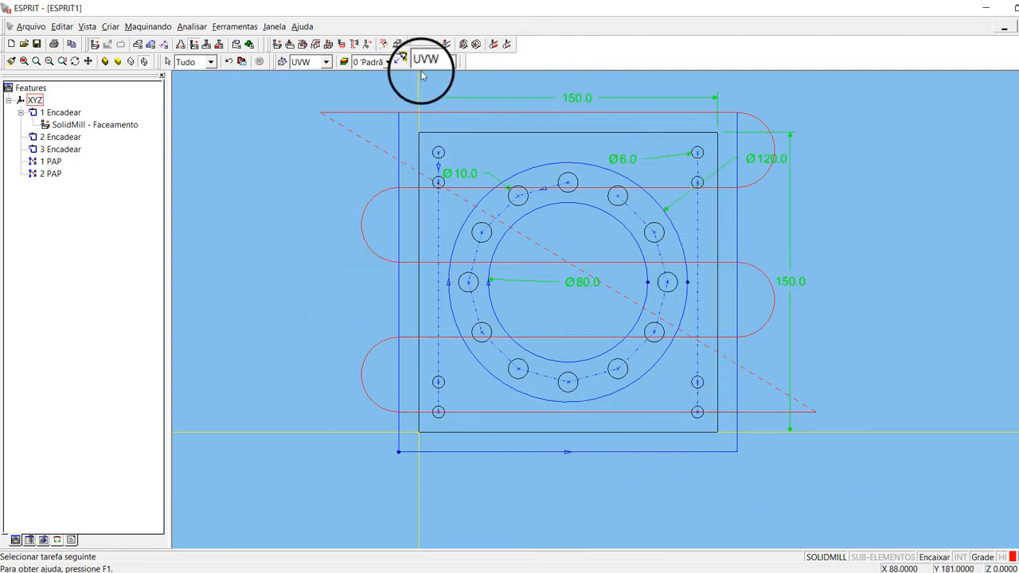
Step: Start a SolidMill pocketing operation on the outer chain 1 Encadear with Fresa topo 10 as the roughing tool
click(64, 114)
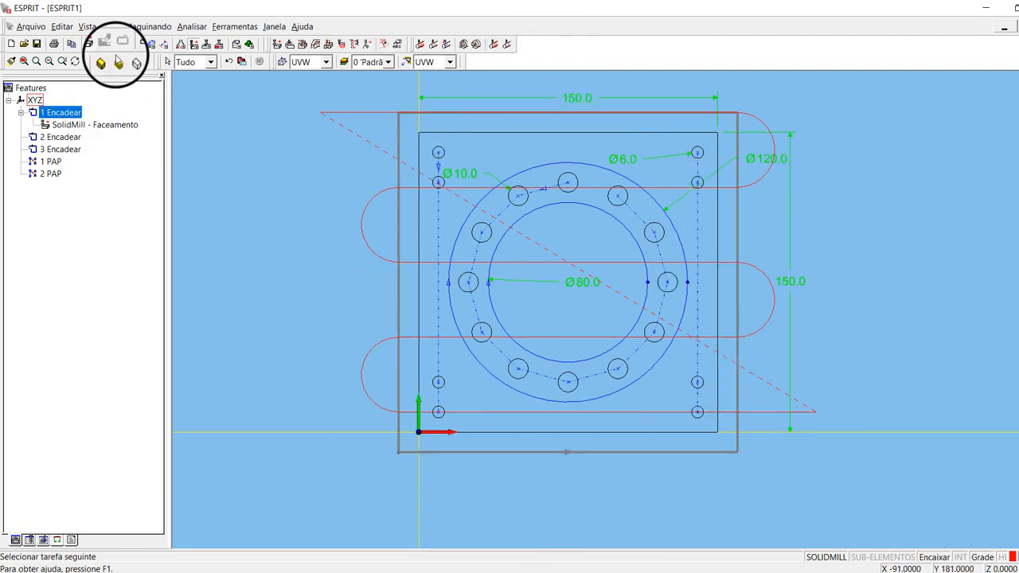
click(290, 45)
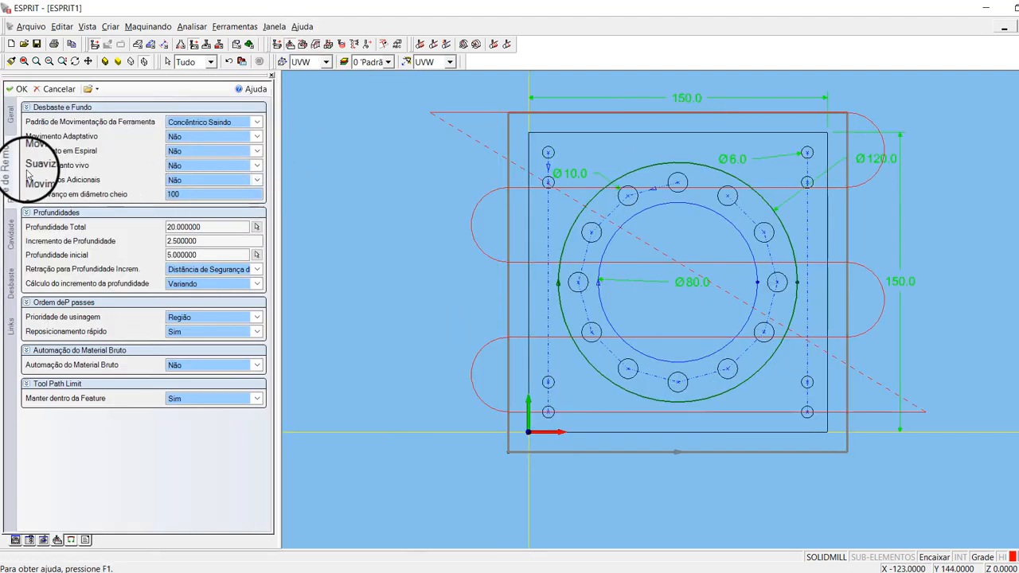
click(6, 117)
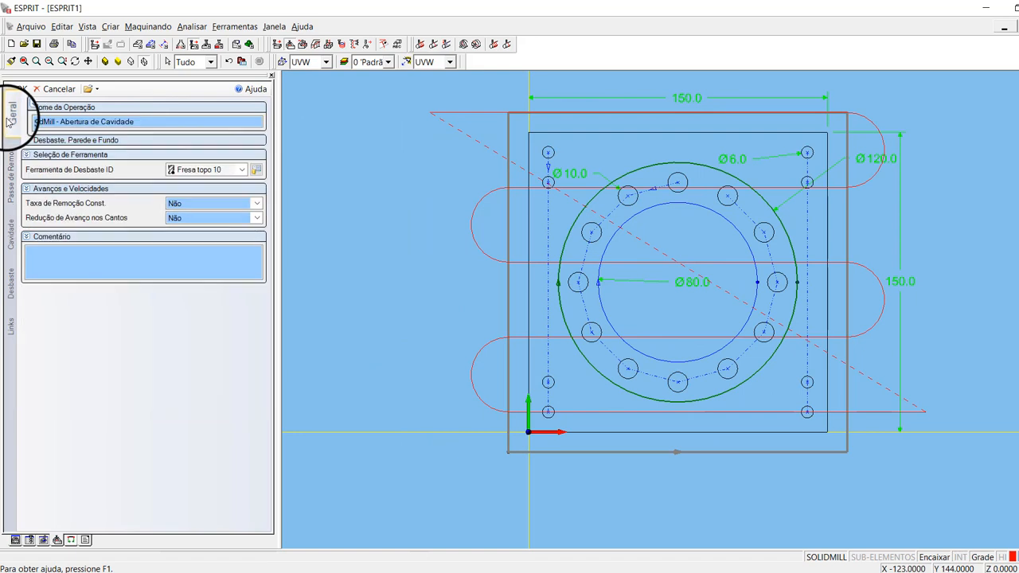
click(230, 173)
click(371, 135)
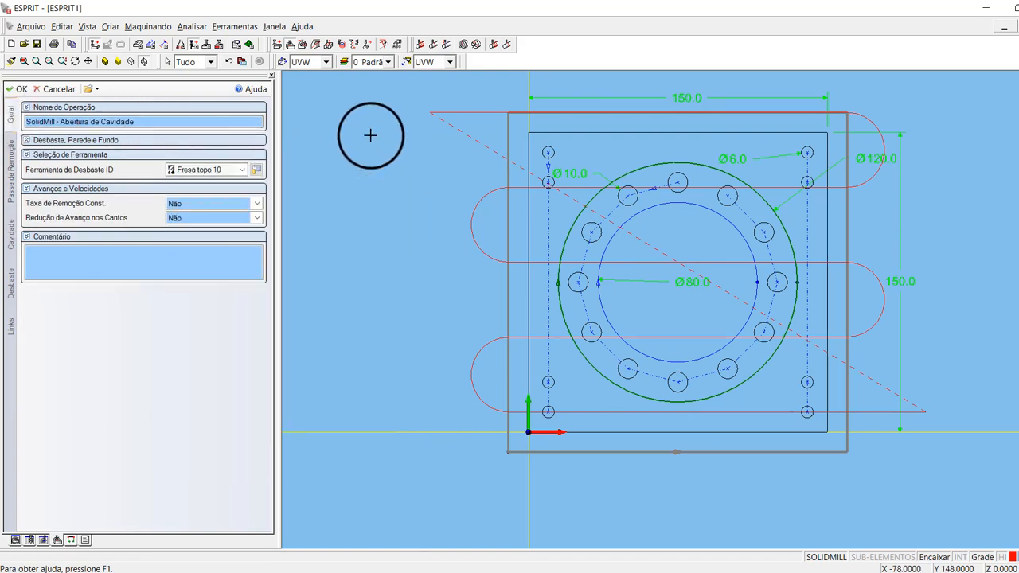
click(244, 171)
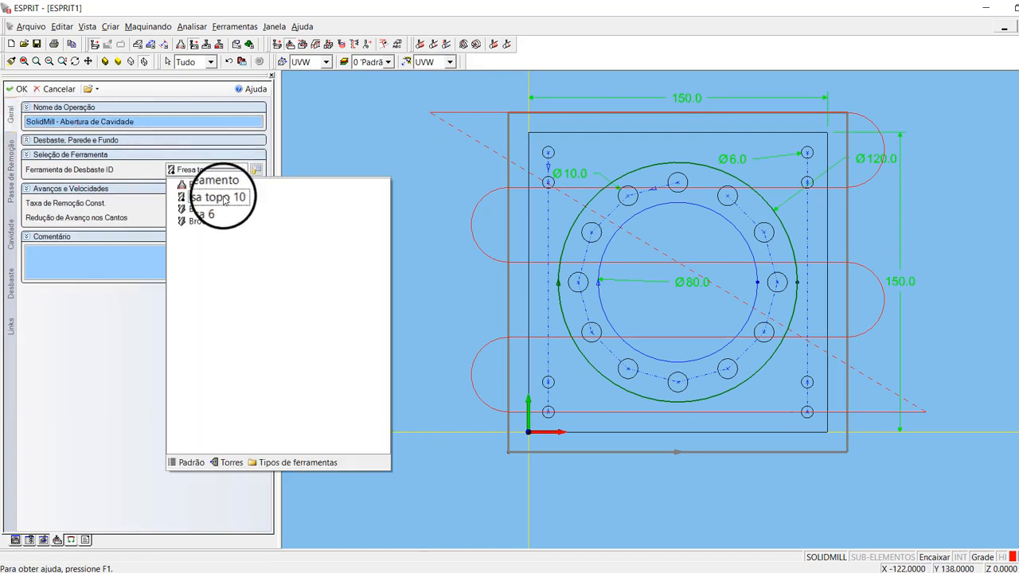
click(224, 196)
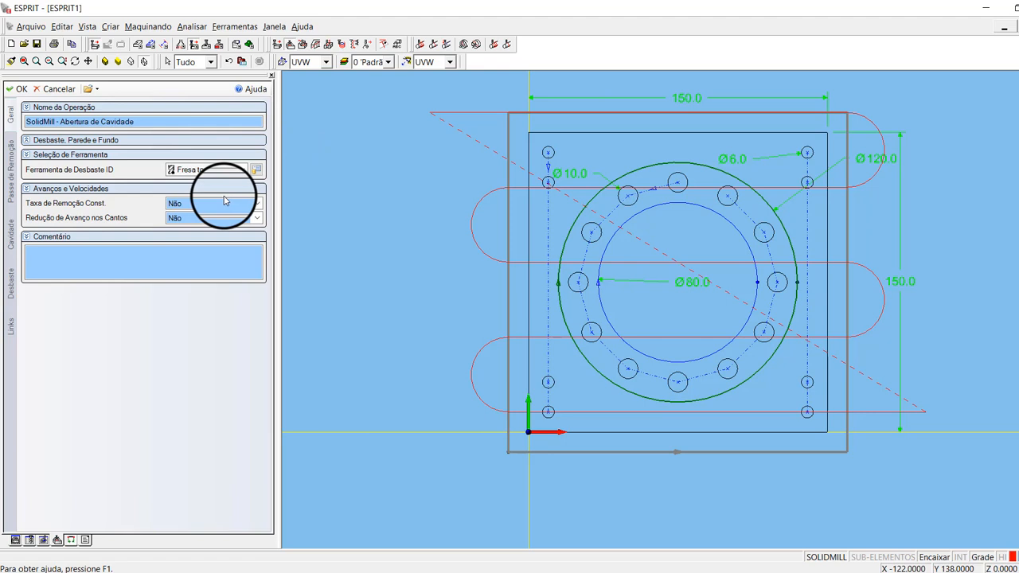
Step: Set the pocketing total depth to 15 mm, depth increment to 3 mm and initial depth to 0
click(11, 160)
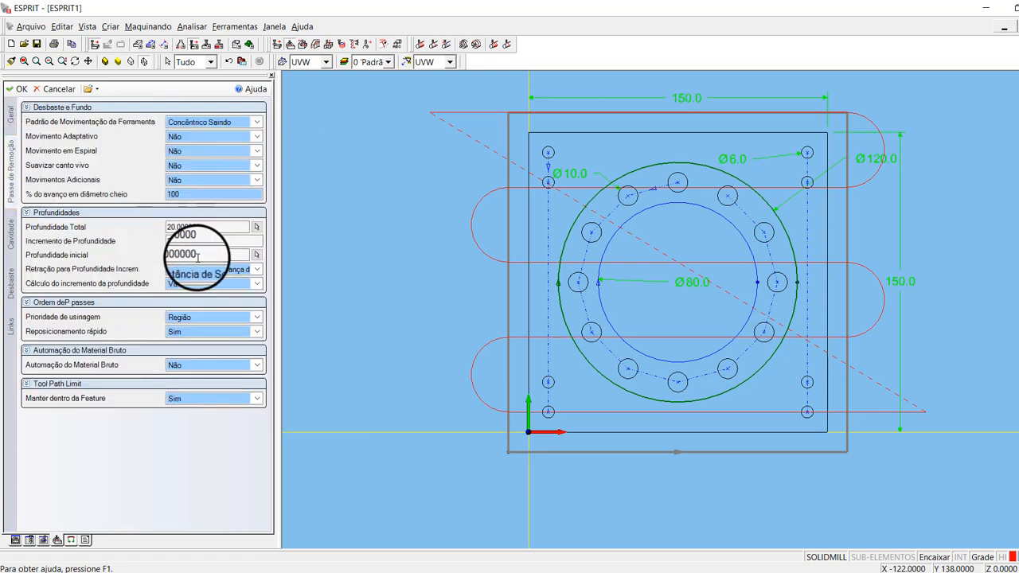
click(208, 227)
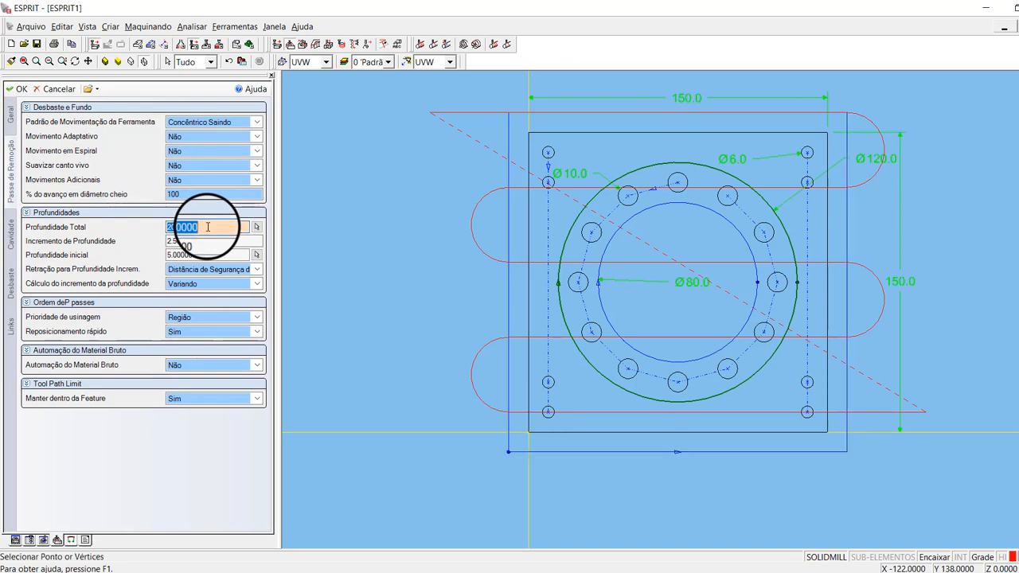
text(15)
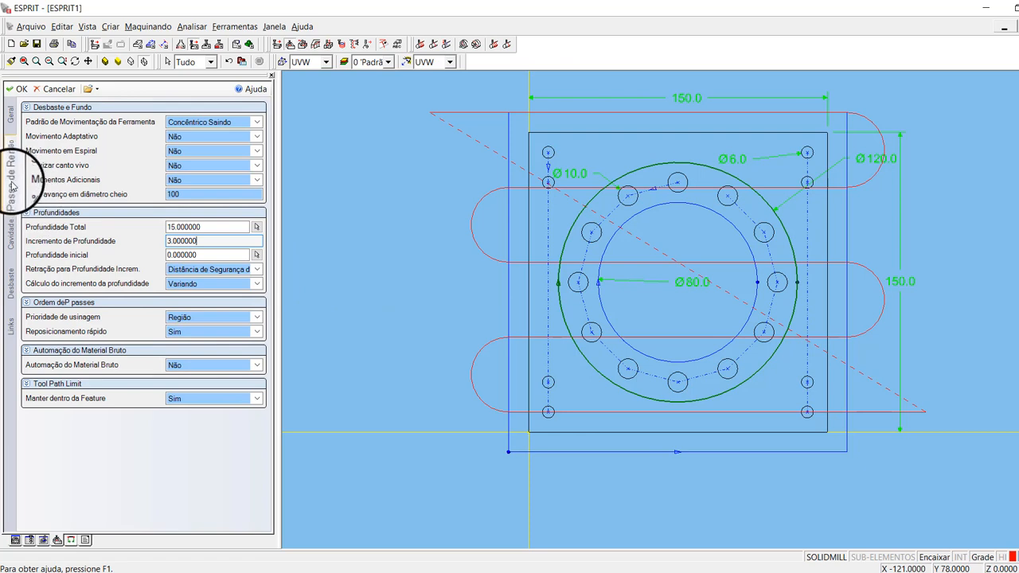
Step: Remove the chain 2 Encadear from the pocketing operation's island features
click(12, 239)
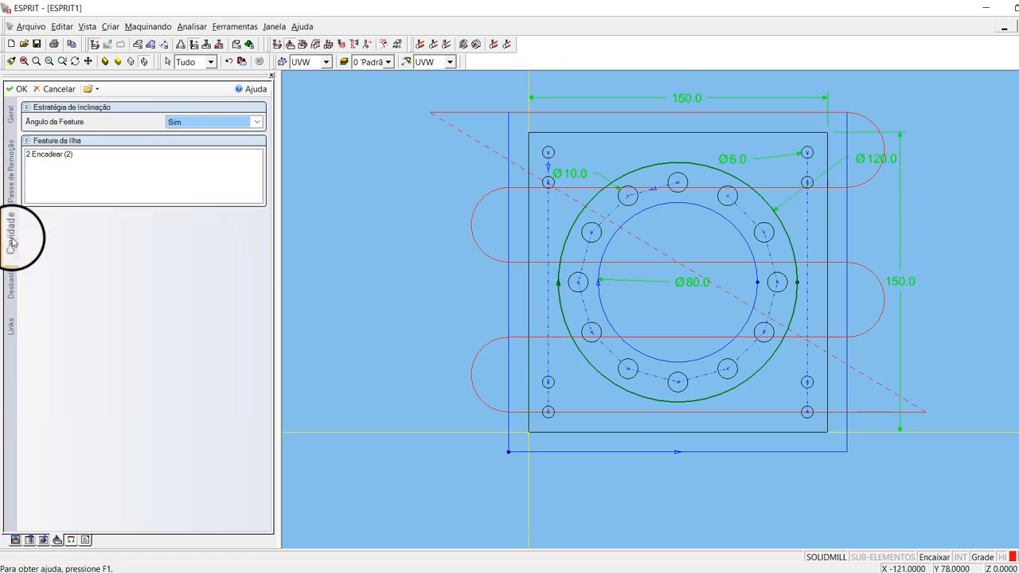
click(45, 156)
key(Delete)
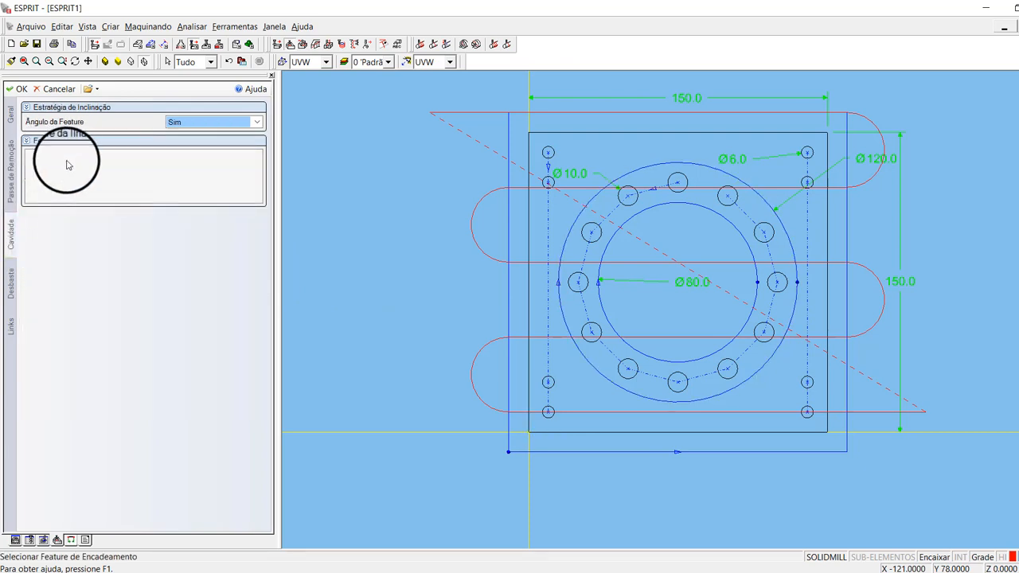
Step: Check the operation's general options and depths, and choose Concêntrico Saindo as the tool movement pattern
click(11, 114)
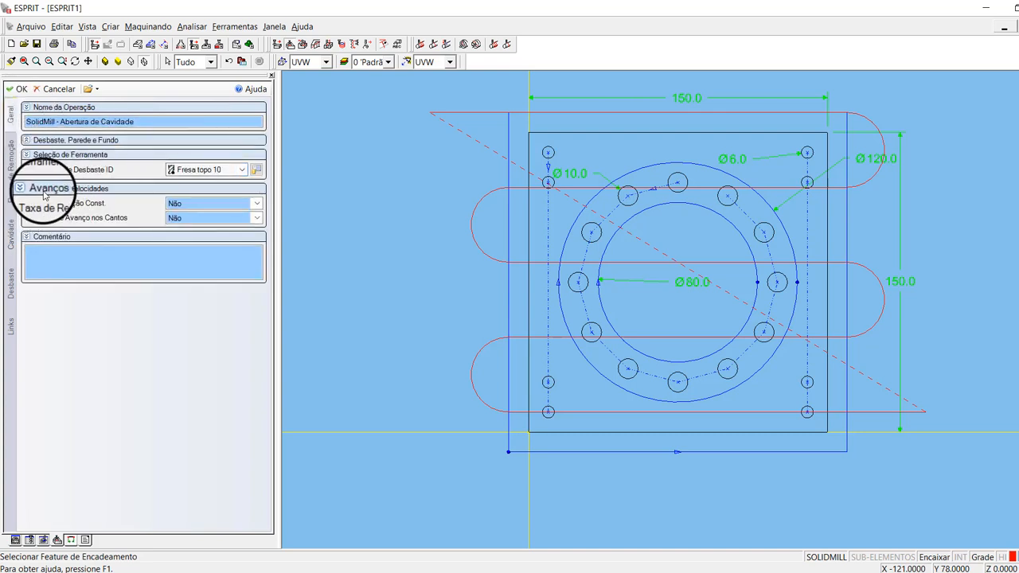
click(26, 140)
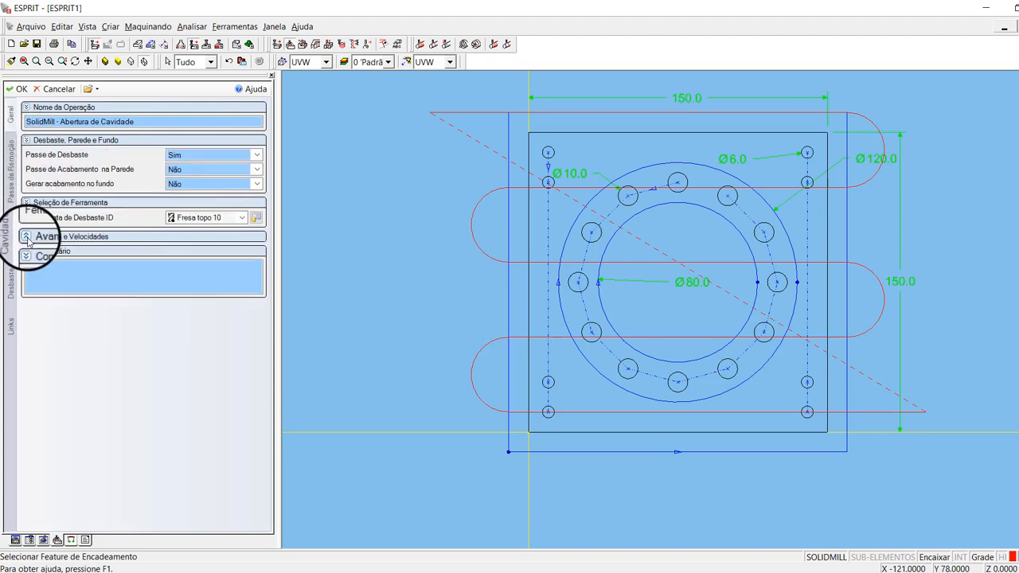
click(10, 165)
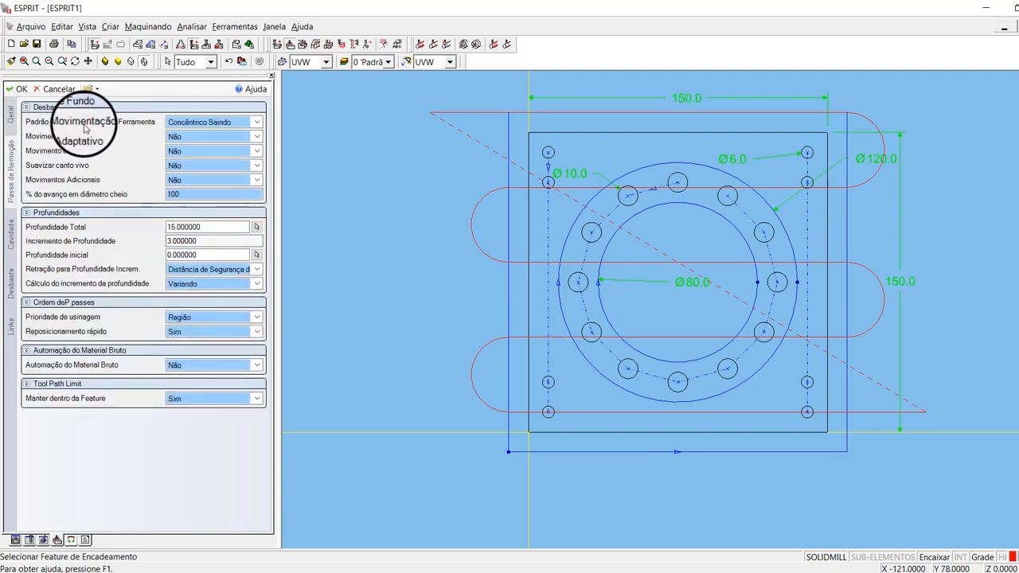
click(257, 123)
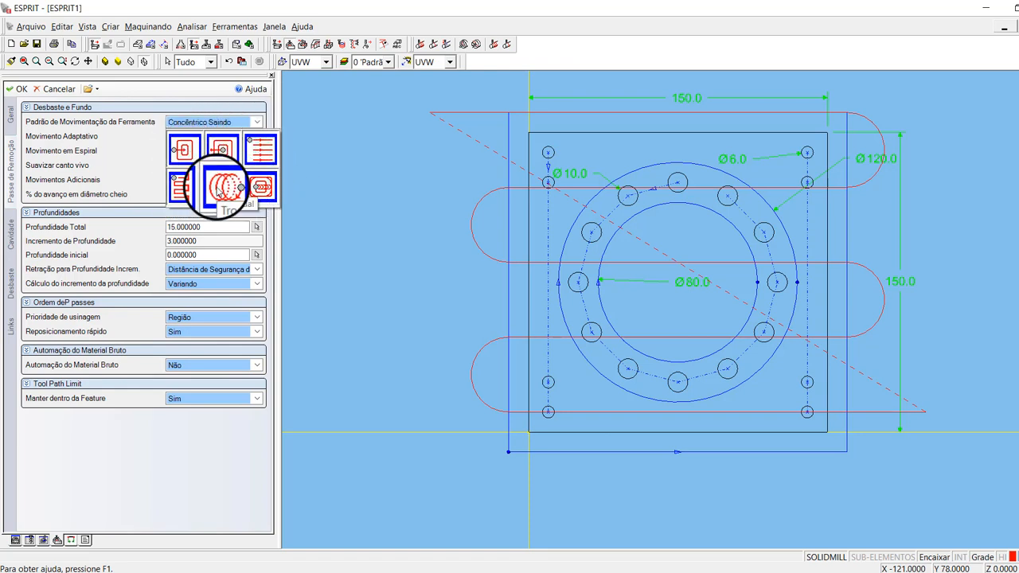
click(223, 149)
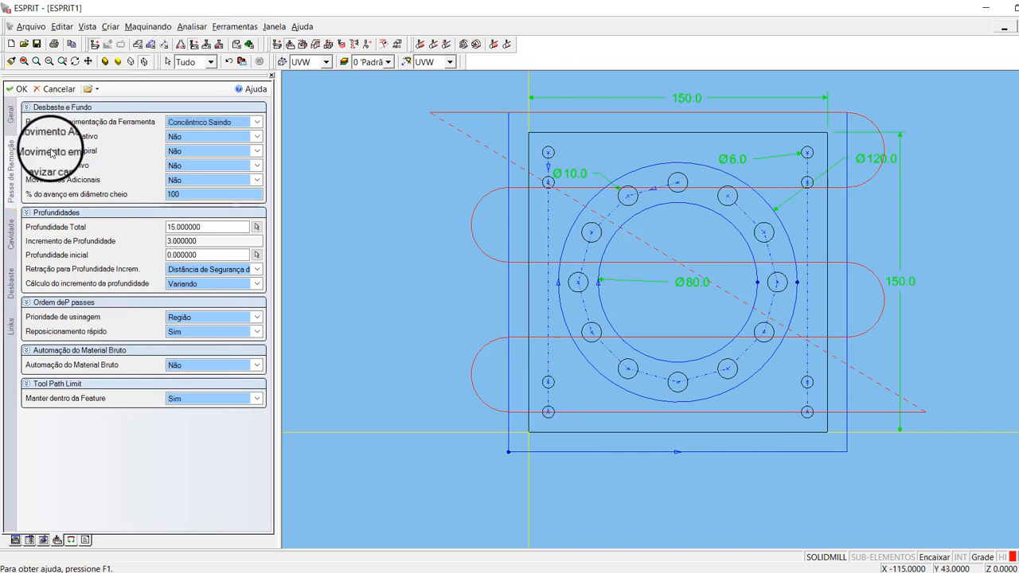
click(209, 227)
click(207, 254)
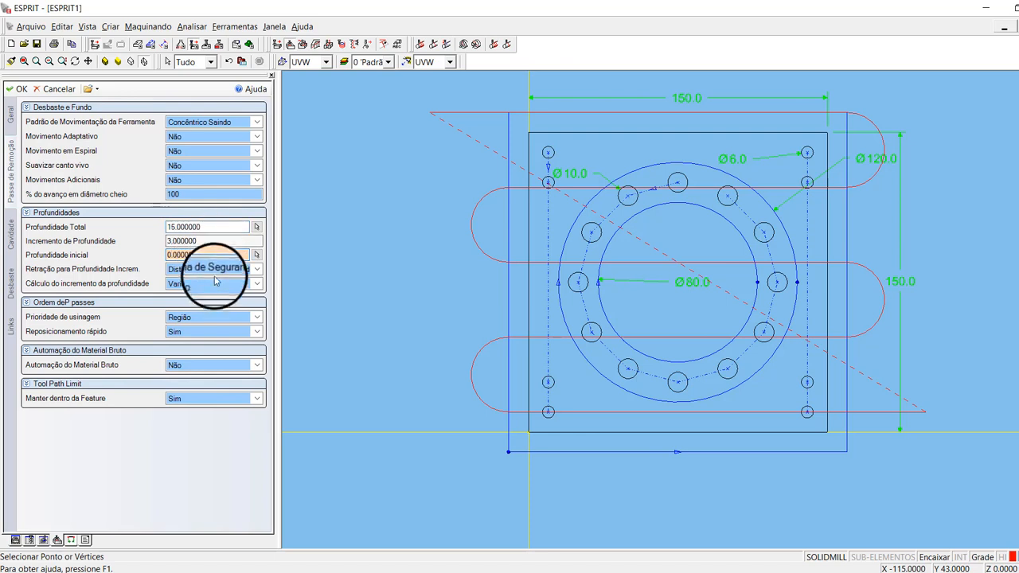
Step: Add the 120 mm circle chain 2 Encadear as the pocketing operation's island feature
click(12, 248)
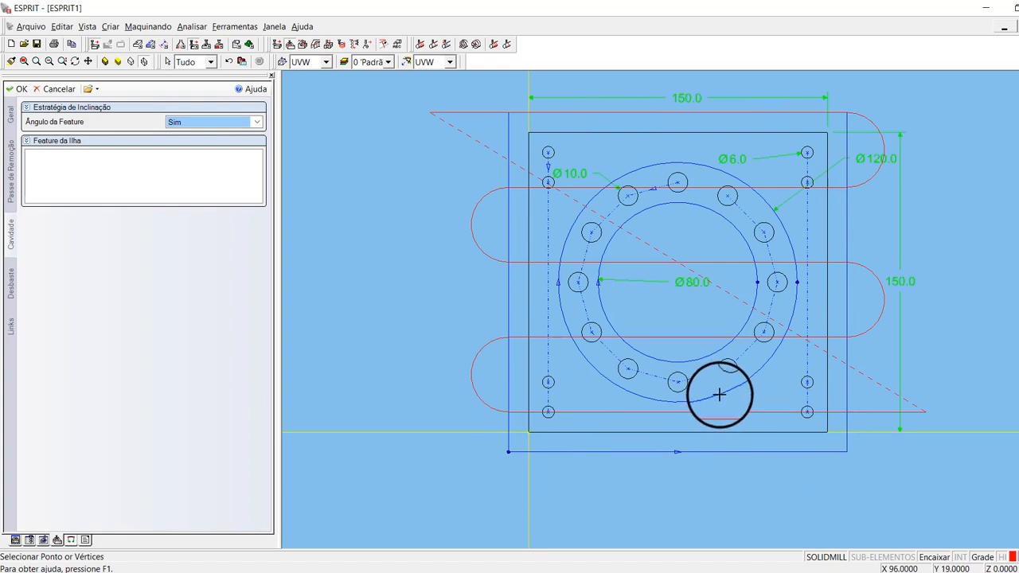
click(88, 178)
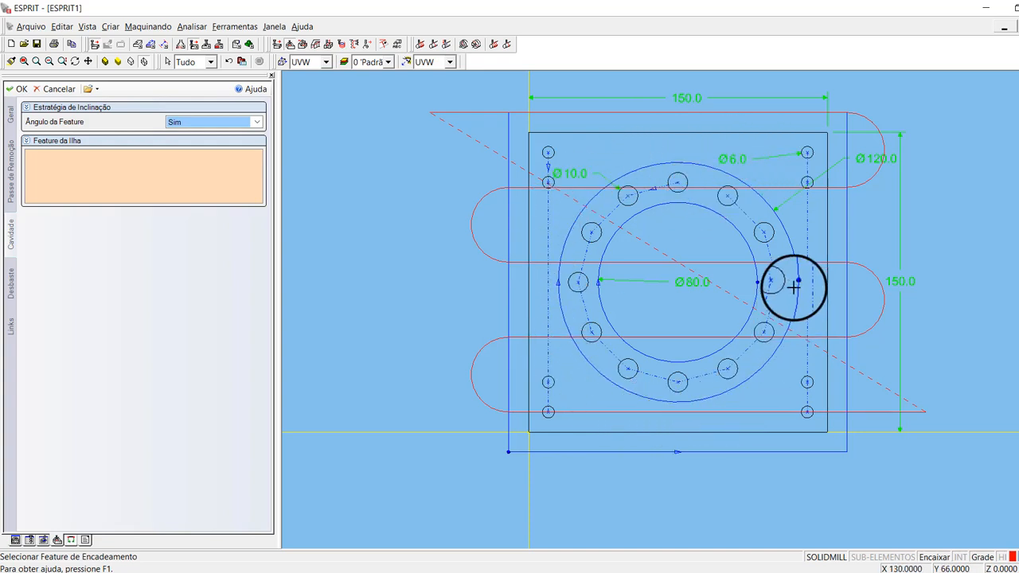
click(569, 233)
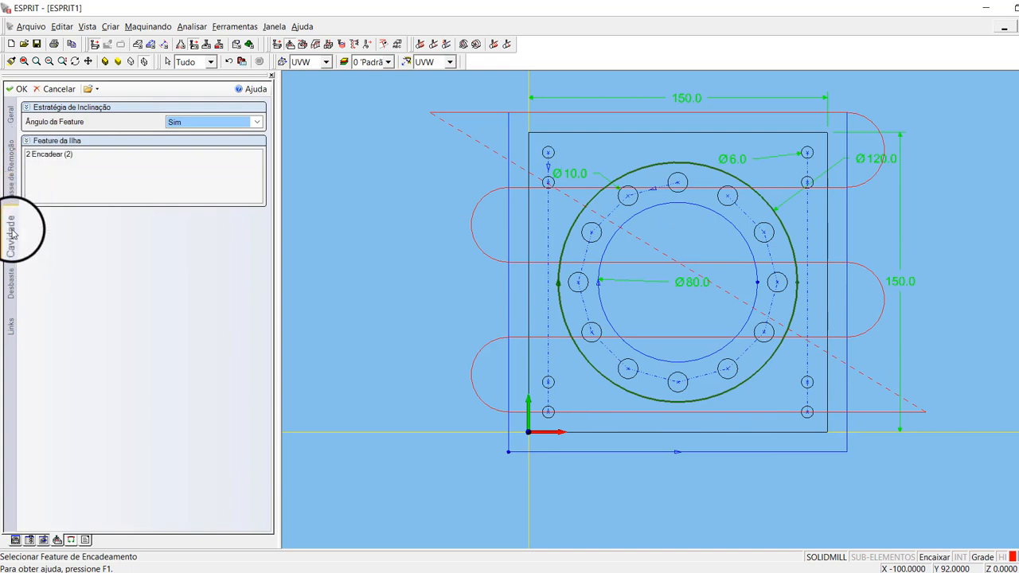
Step: Create the outer pocketing toolpath with roughing at 3000 RPM, feeds of 500 in XY and 300 in Z, and a 50% lateral pass
click(11, 296)
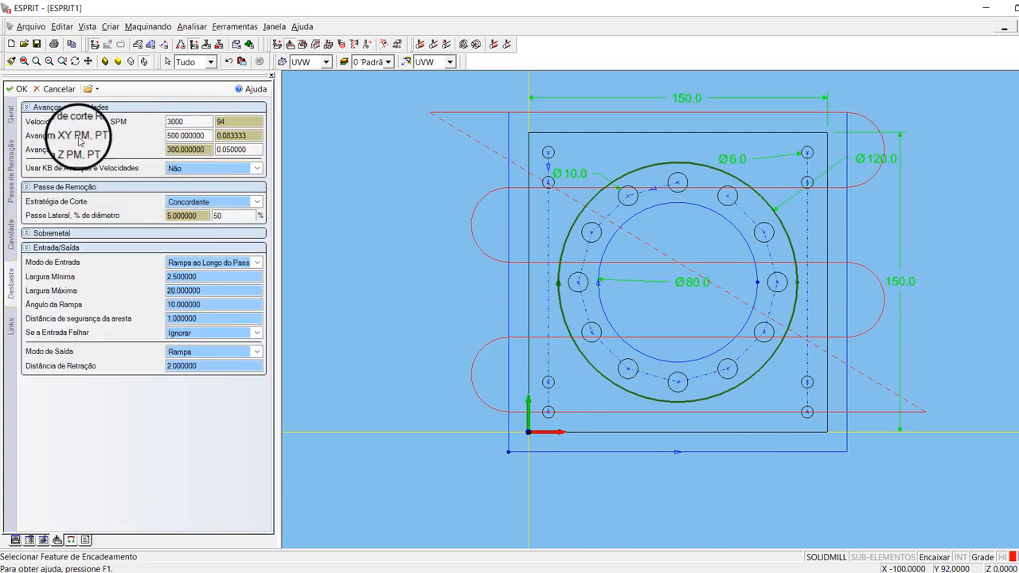
double_click(184, 121)
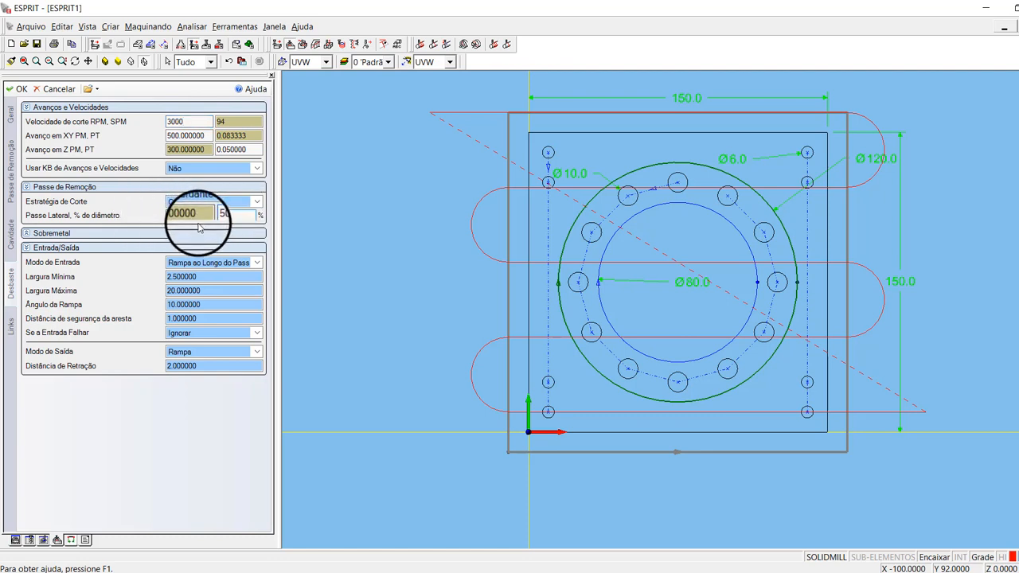
click(22, 90)
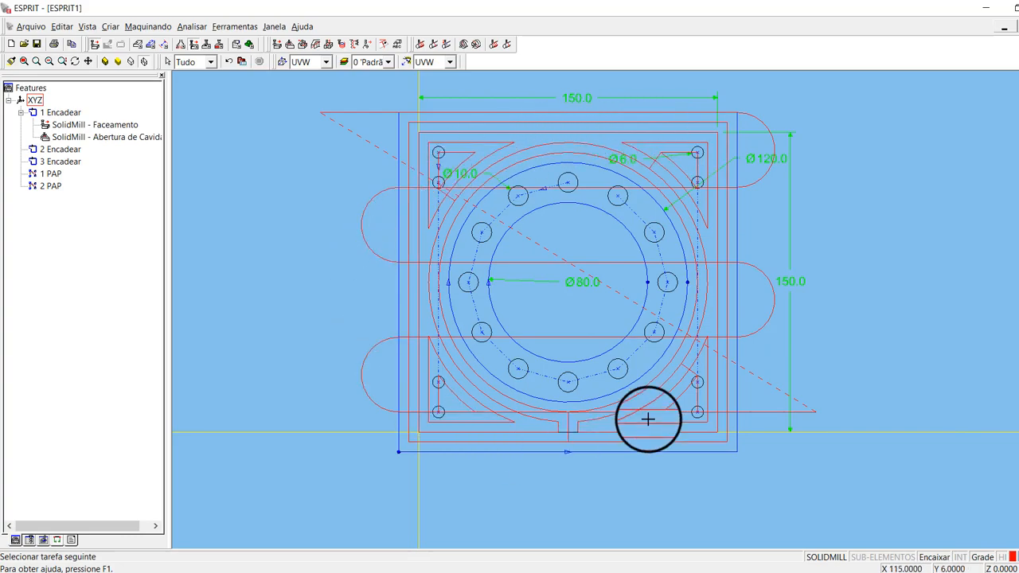
Step: Examine the outer pocketing toolpath's depth passes and its clearance around the circular island in isometric and top views
key(F8)
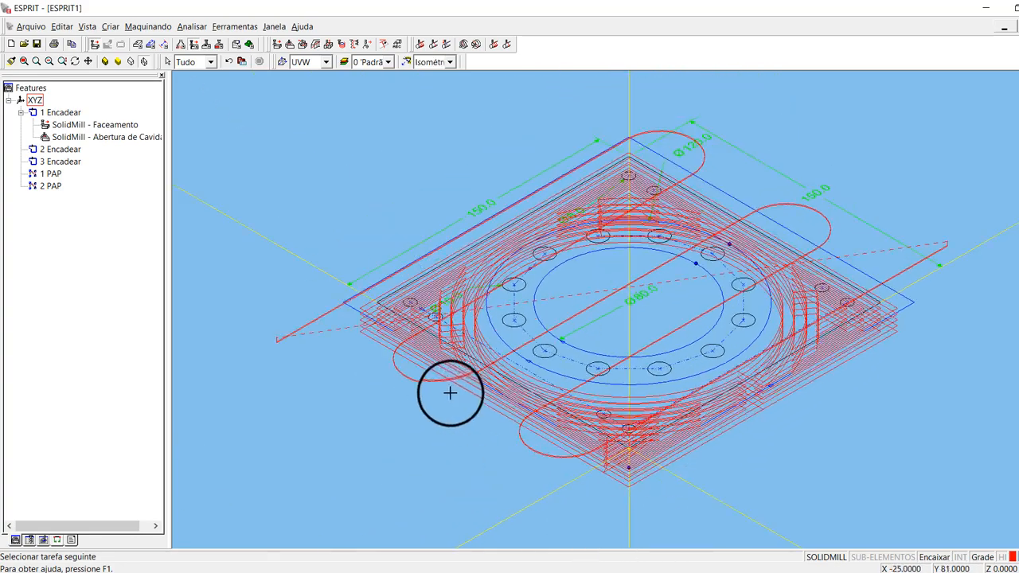
scroll(402, 349, up, 2)
scroll(402, 349, up, 1)
scroll(353, 268, up, 1)
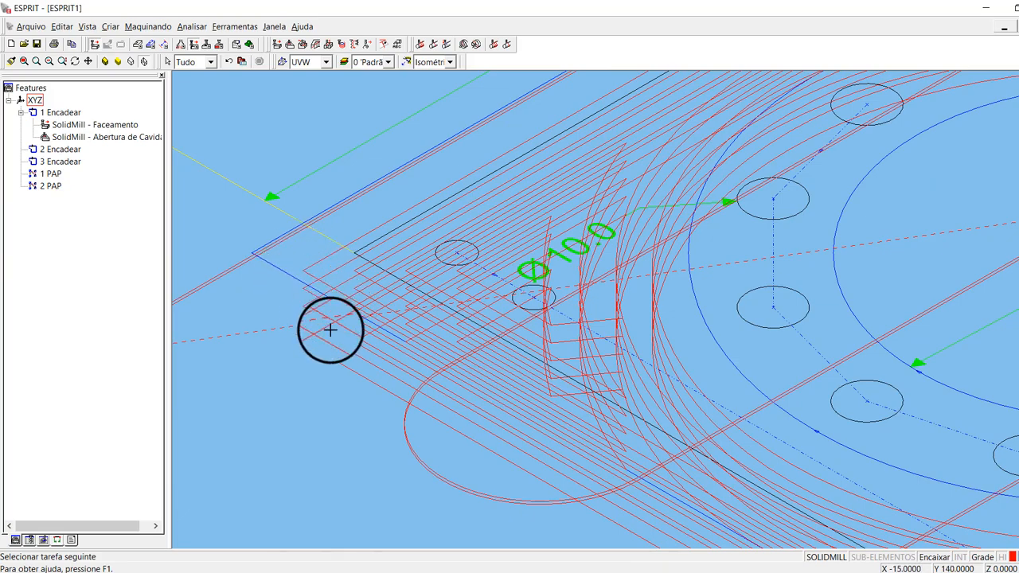
key(F5)
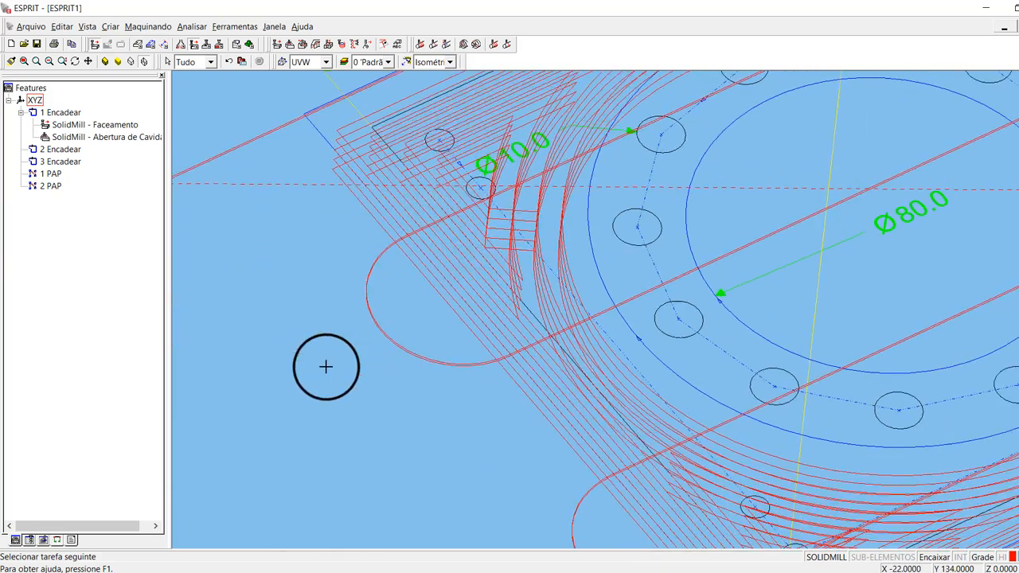
scroll(579, 353, up, 2)
scroll(579, 353, down, 2)
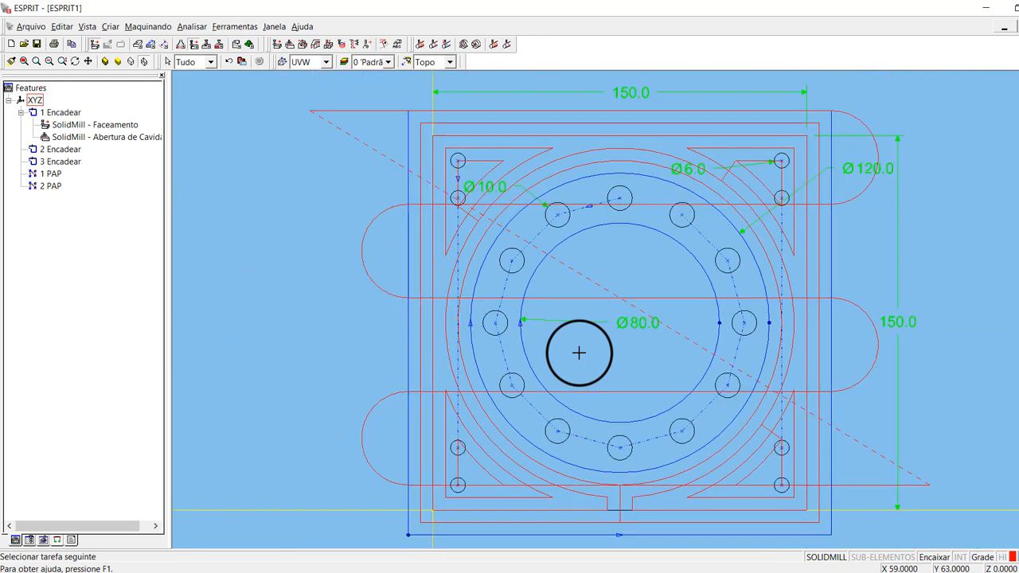
scroll(562, 363, down, 1)
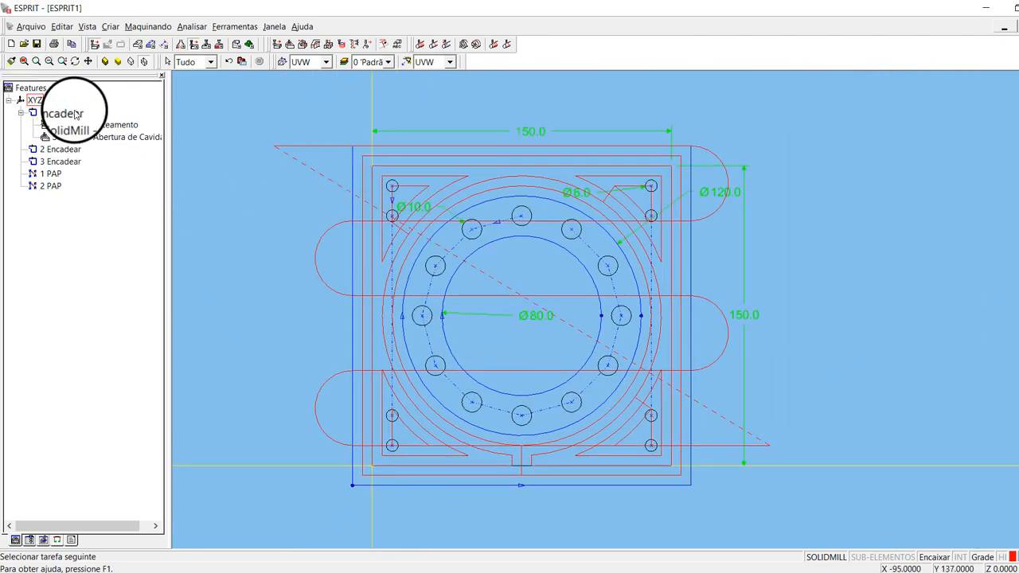
Step: Start a SolidMill pocketing operation on the 80 mm circle chain 3 Encadear with Fresa topo 10 as the roughing tool
click(63, 151)
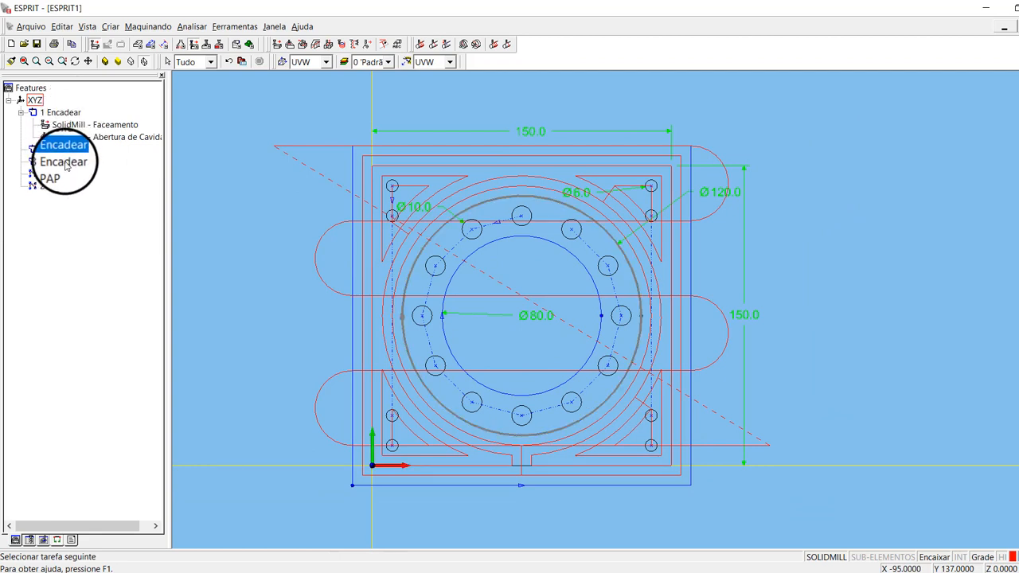
click(66, 163)
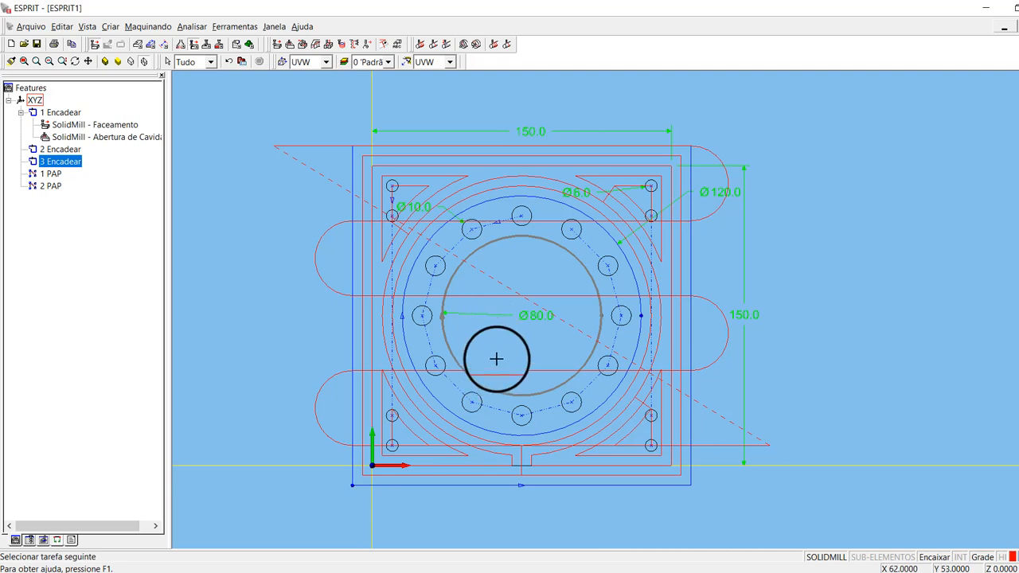
click(289, 45)
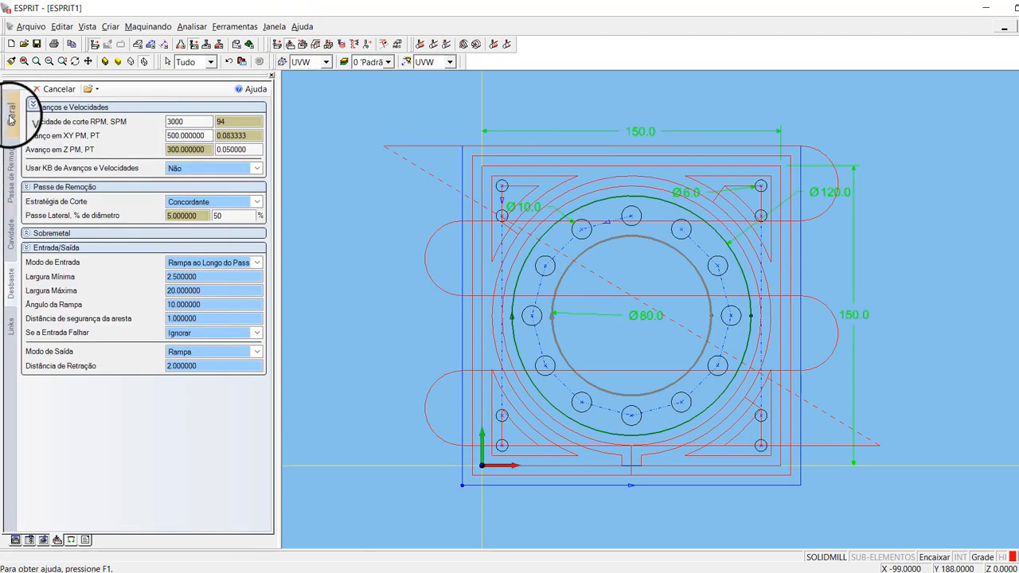
click(11, 117)
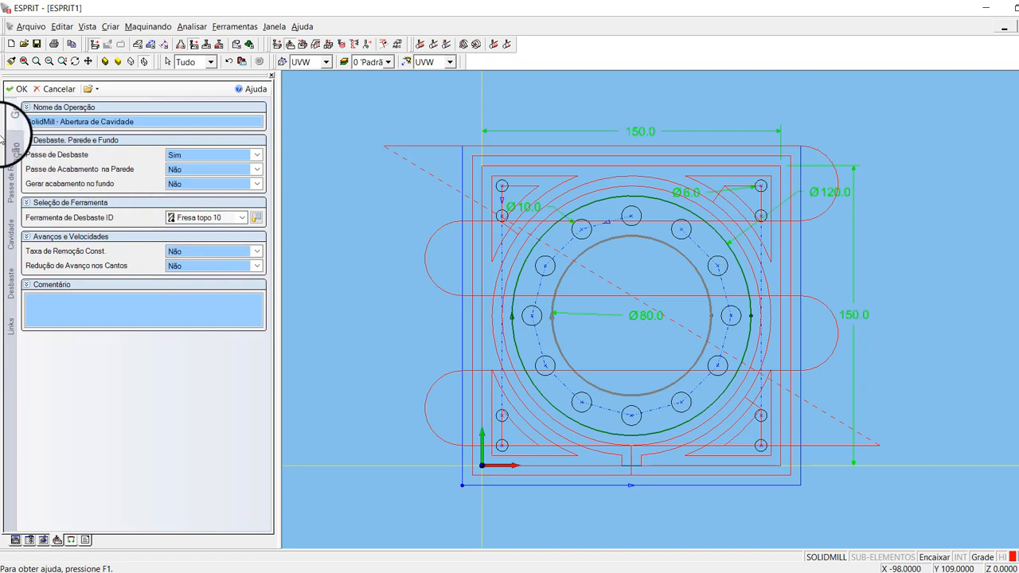
Step: Set the total depth of the 80 mm circular pocket to 30 mm
click(10, 171)
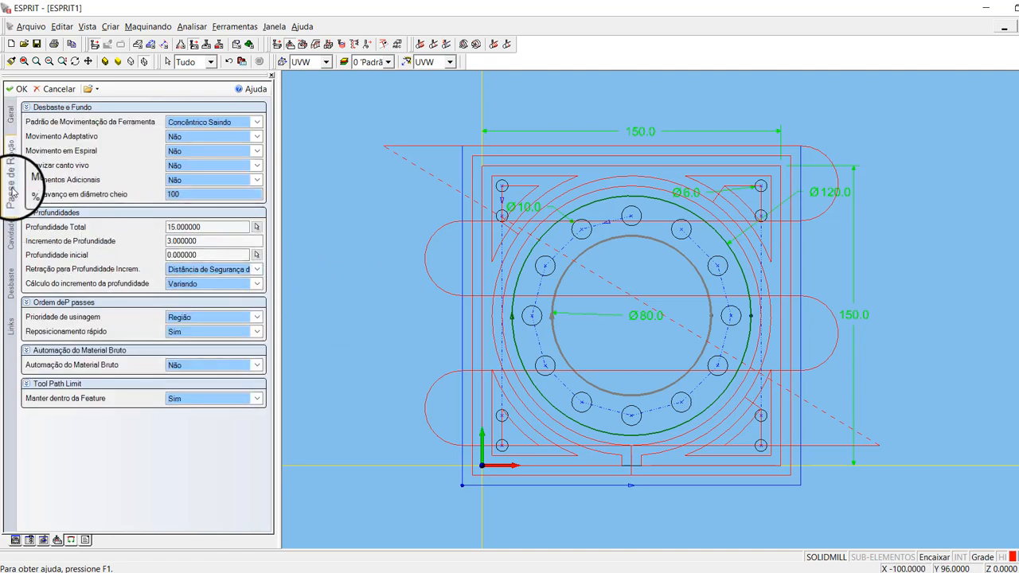
click(208, 227)
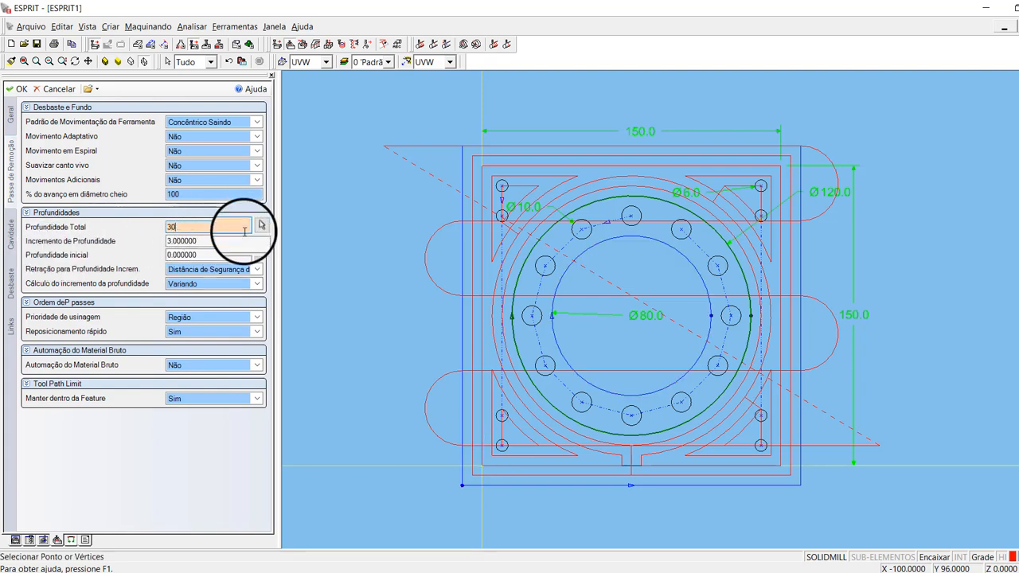
key(Tab)
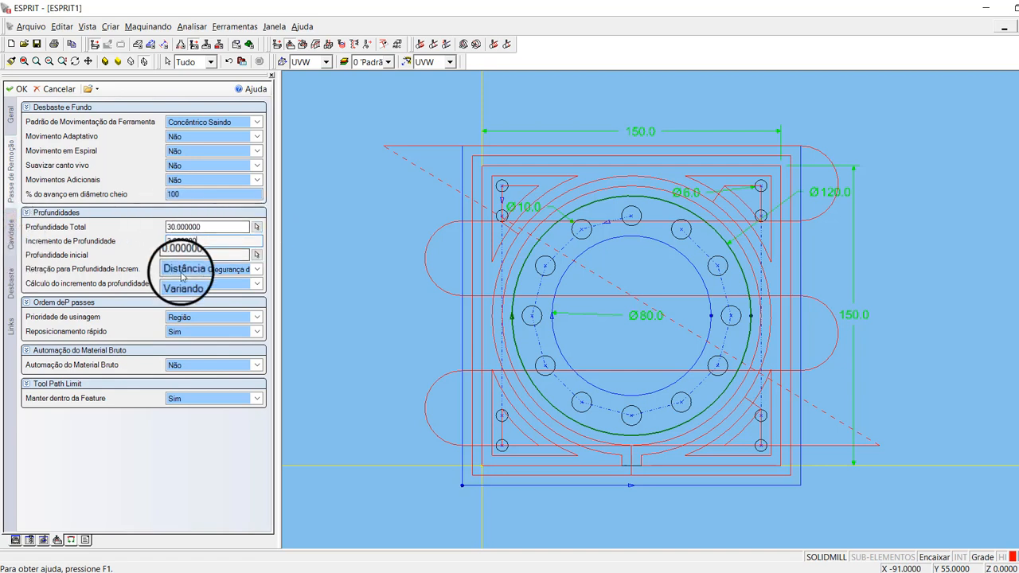
Step: Remove the 2 Encadear island from the central pocket operation and create its toolpath
click(11, 243)
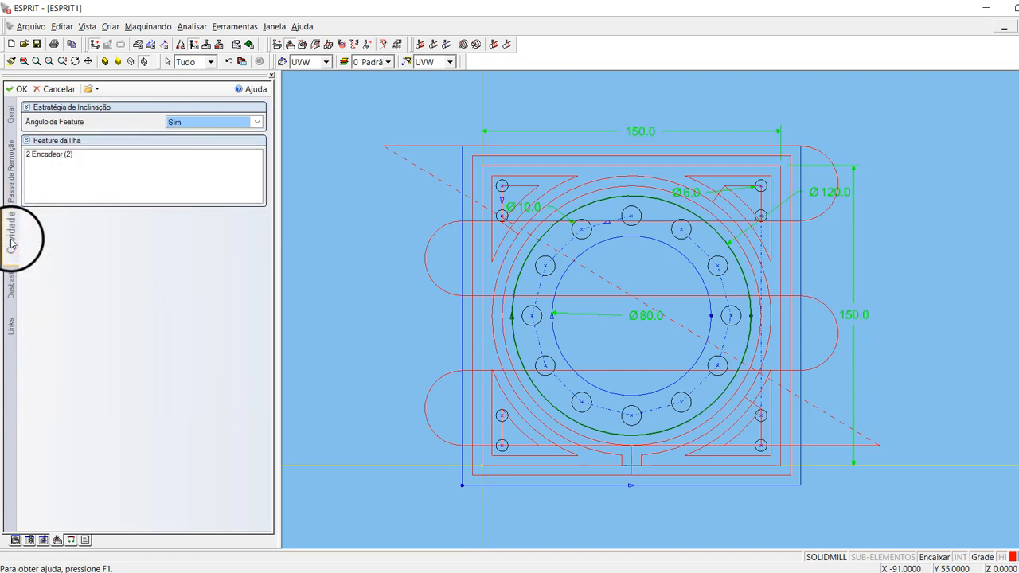
click(47, 156)
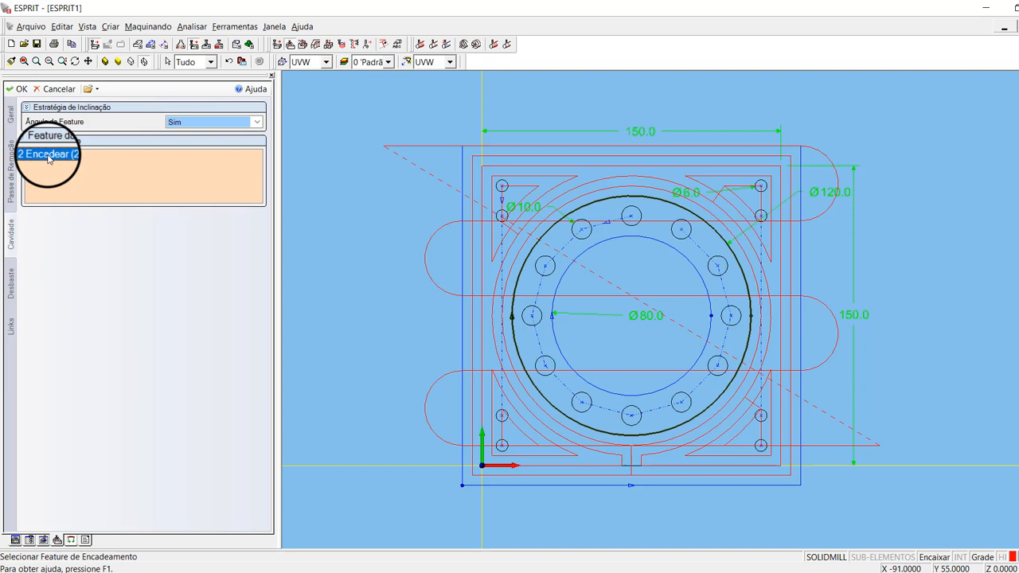
key(Delete)
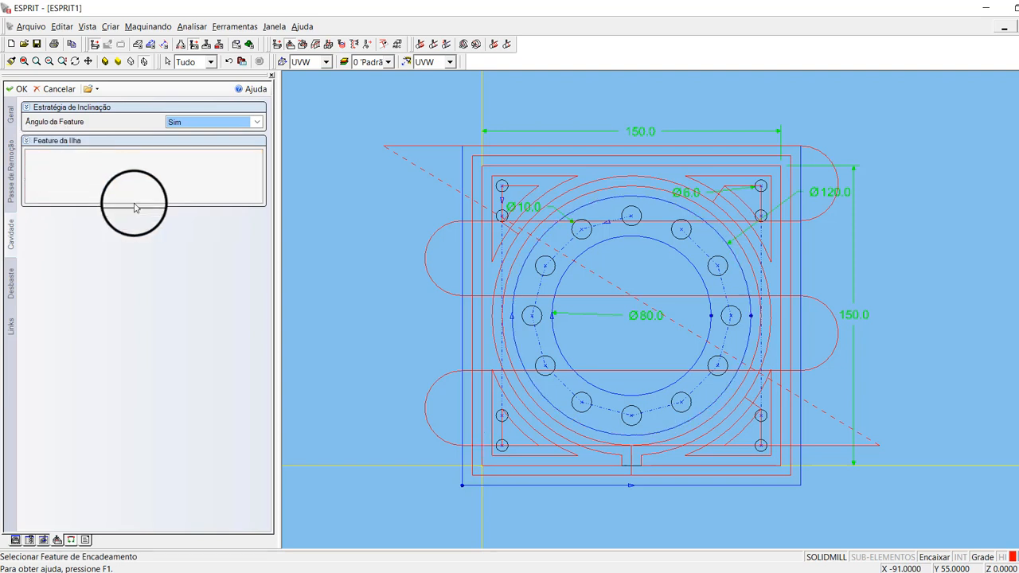
click(11, 294)
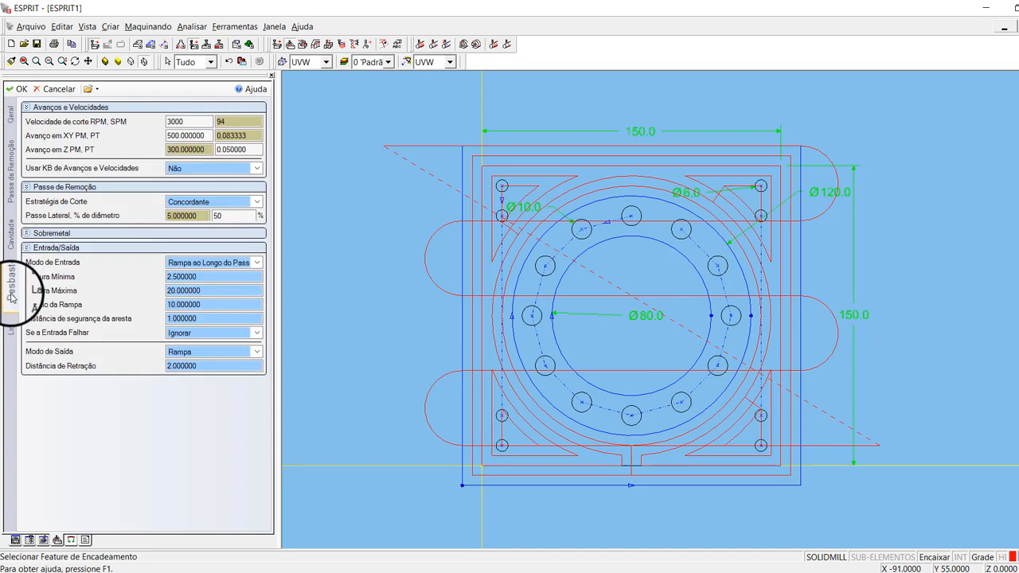
click(18, 89)
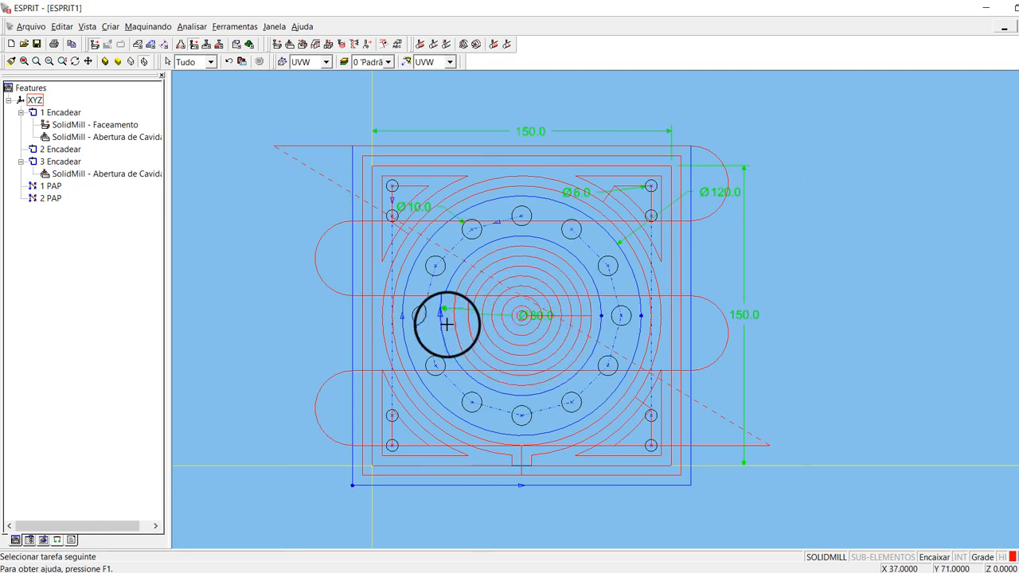
scroll(533, 289, up, 1)
middle_drag(532, 289, 673, 257)
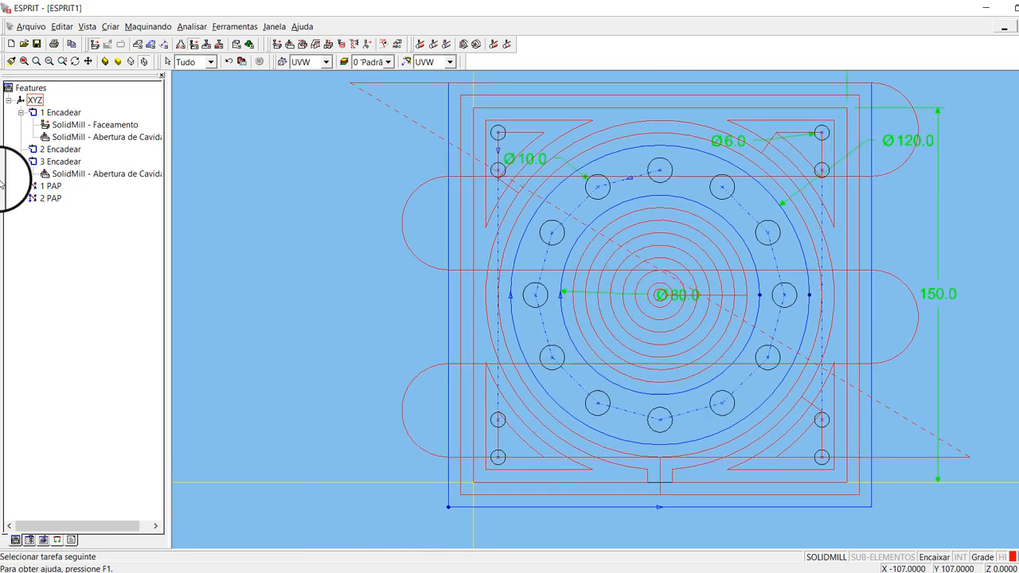
Step: Start a SolidMill drilling operation on the 2 PAP bolt-circle holes with Broca 10 as the tool
scroll(658, 318, down, 2)
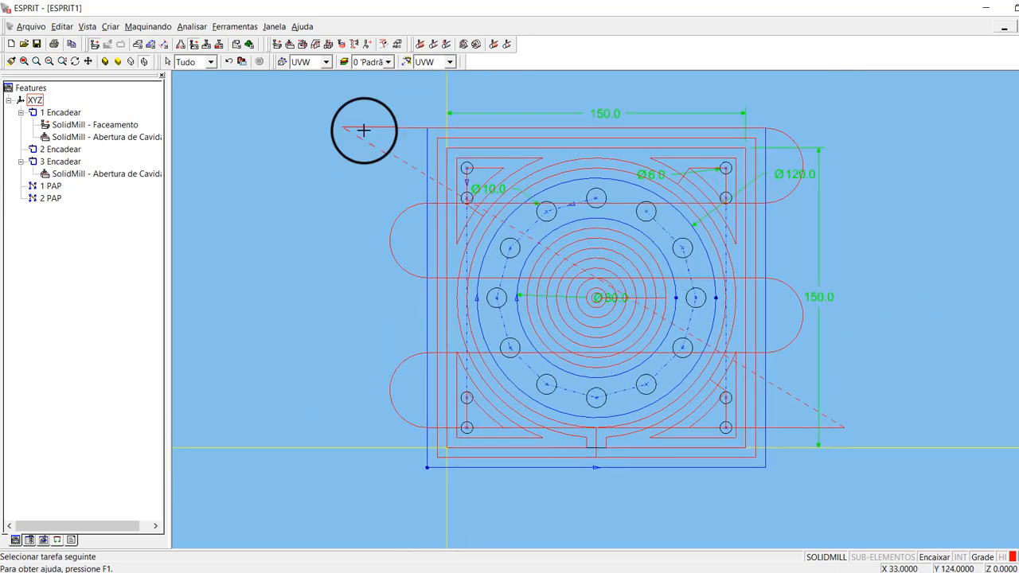
click(50, 186)
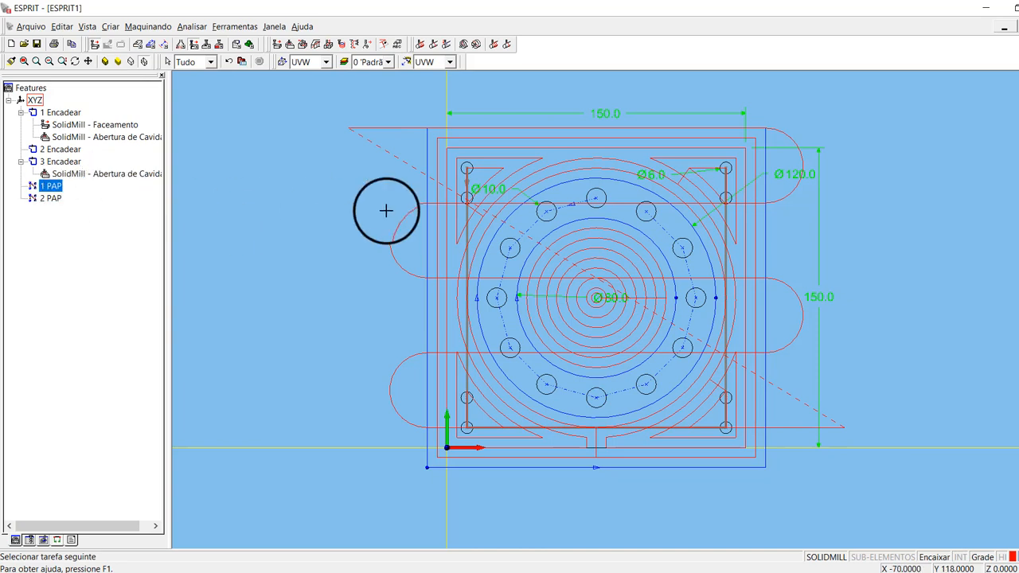
click(48, 199)
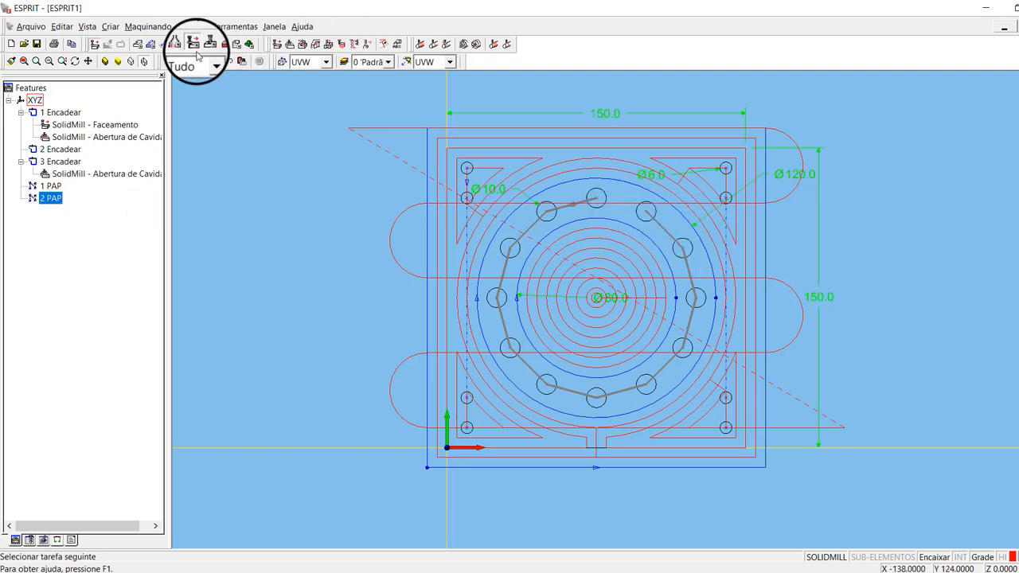
click(331, 46)
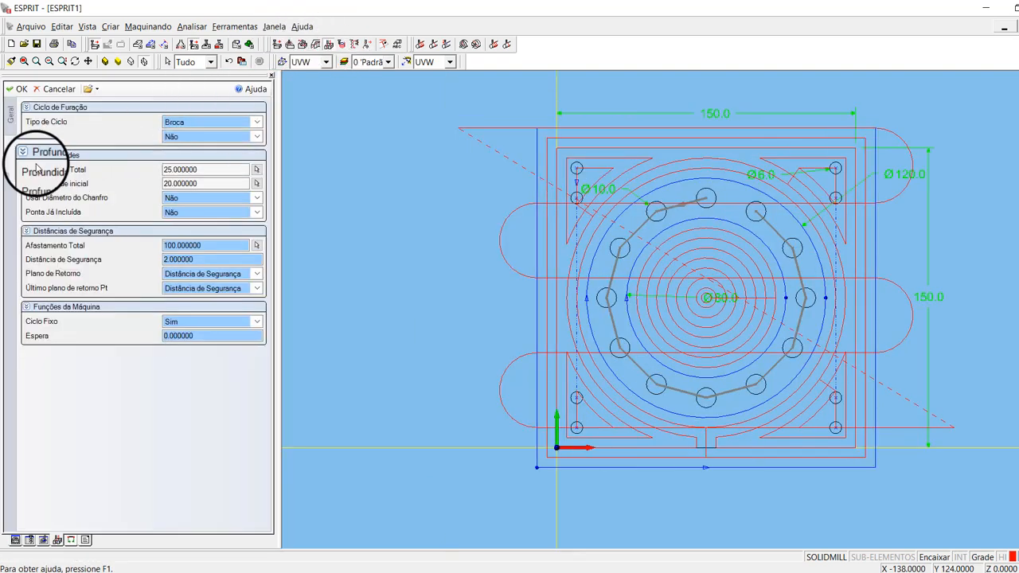
click(10, 117)
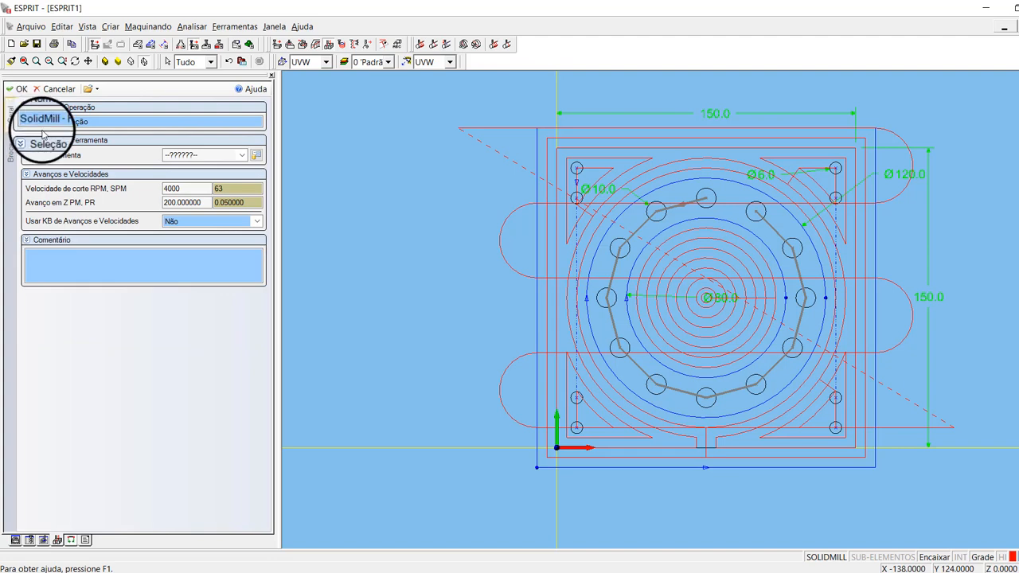
click(230, 156)
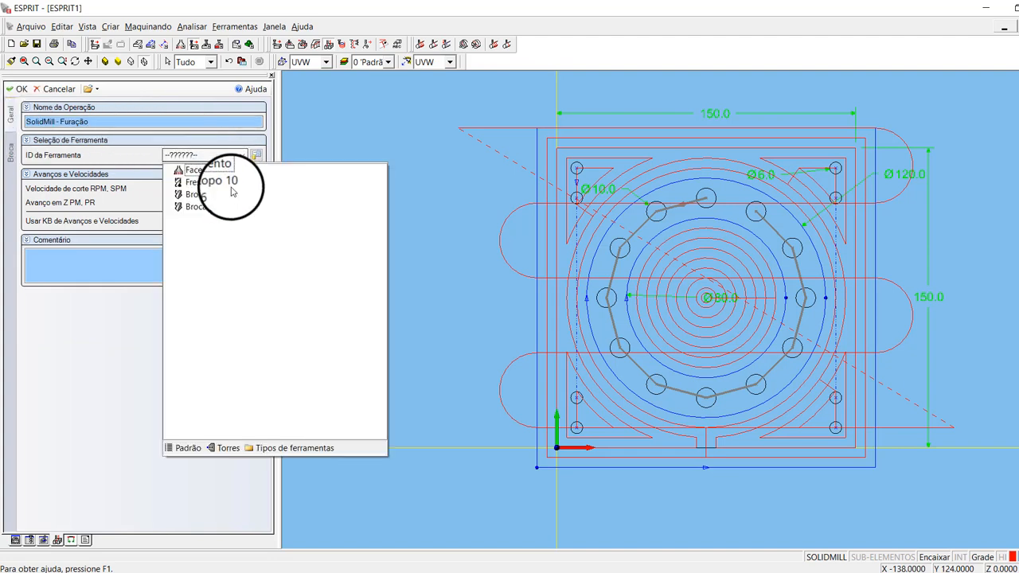
click(205, 207)
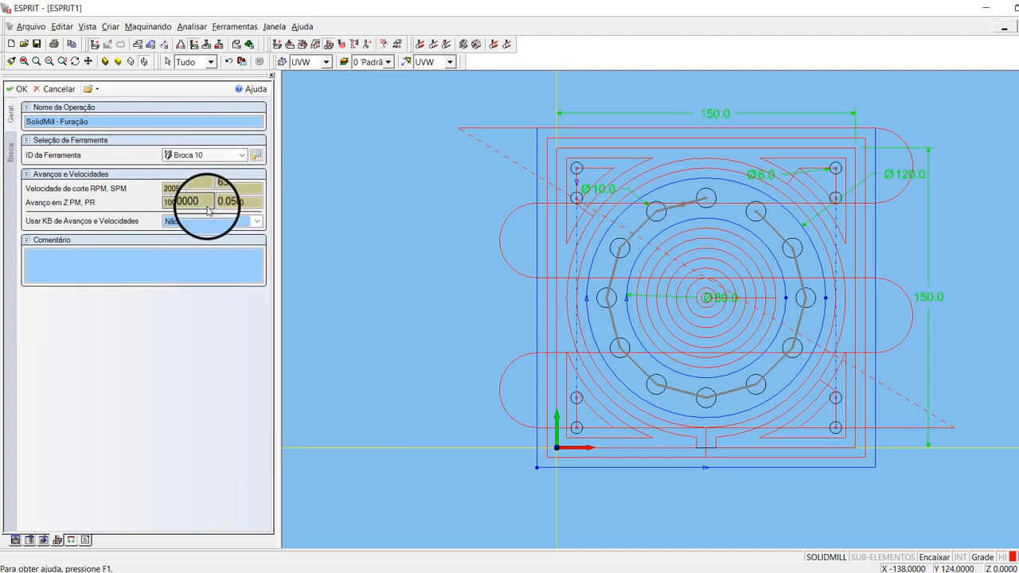
Step: Set the cutting speed of the Broca 10 drilling operation to 3000 RPM
click(188, 188)
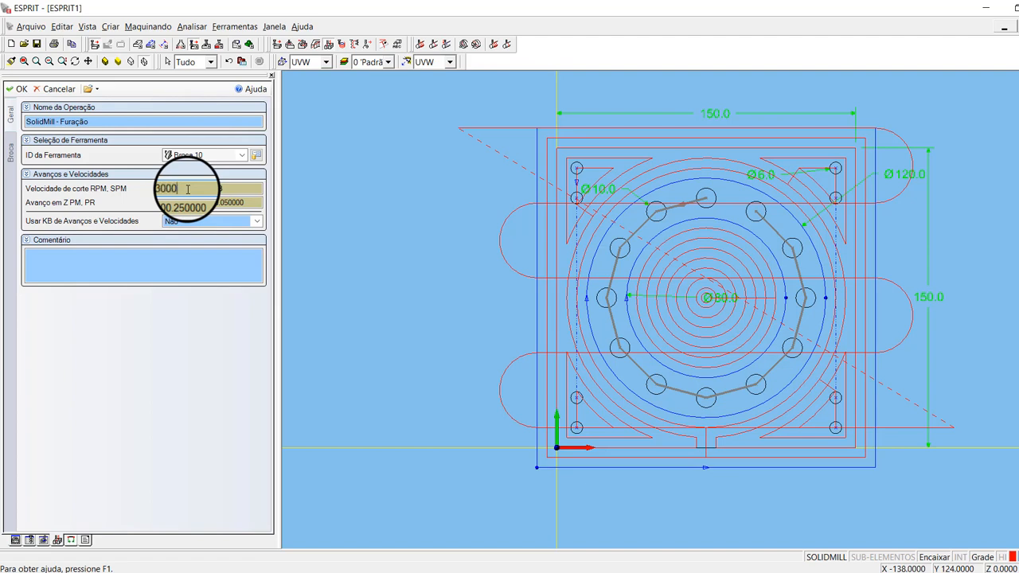
click(207, 203)
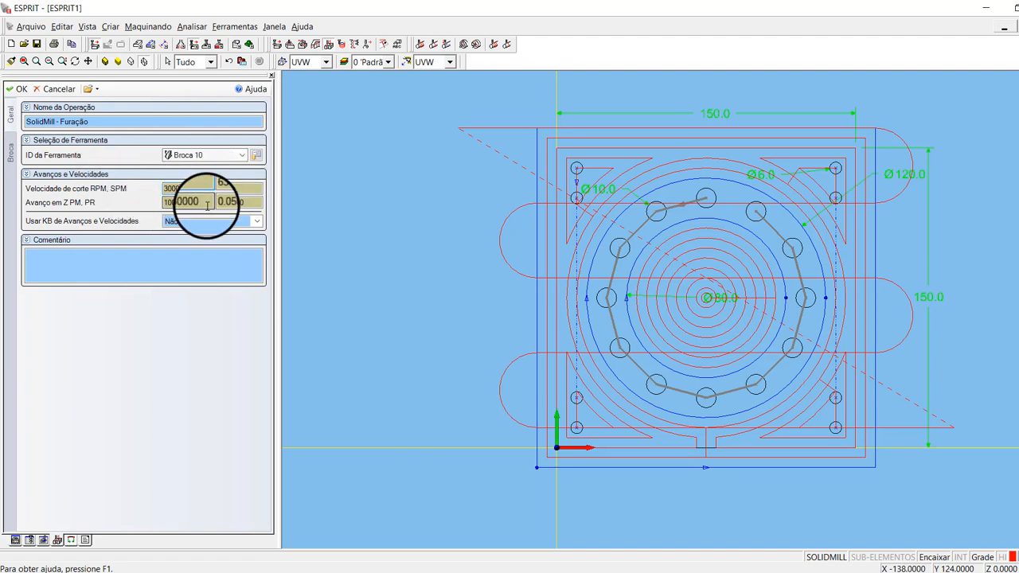
click(191, 190)
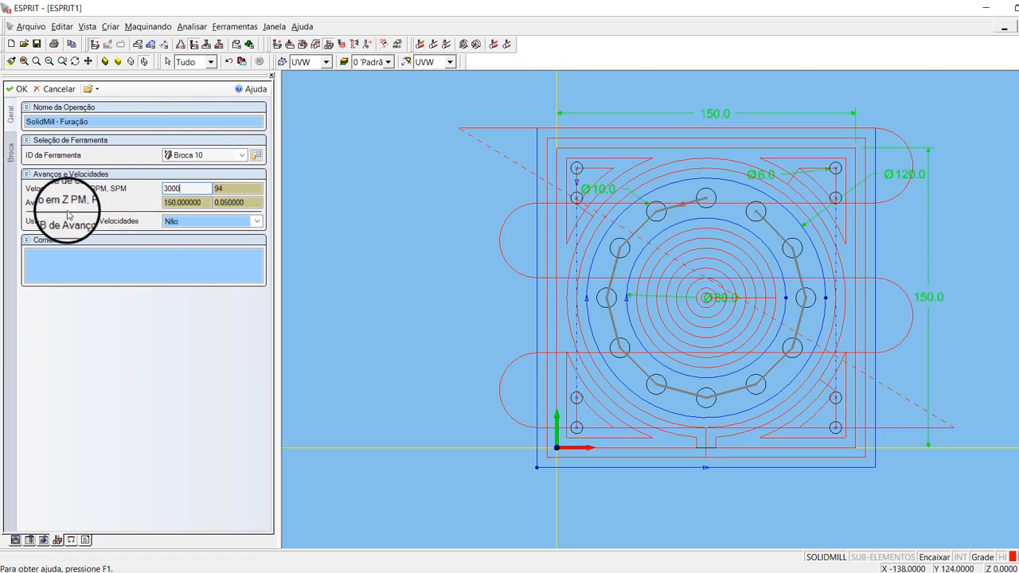
click(204, 204)
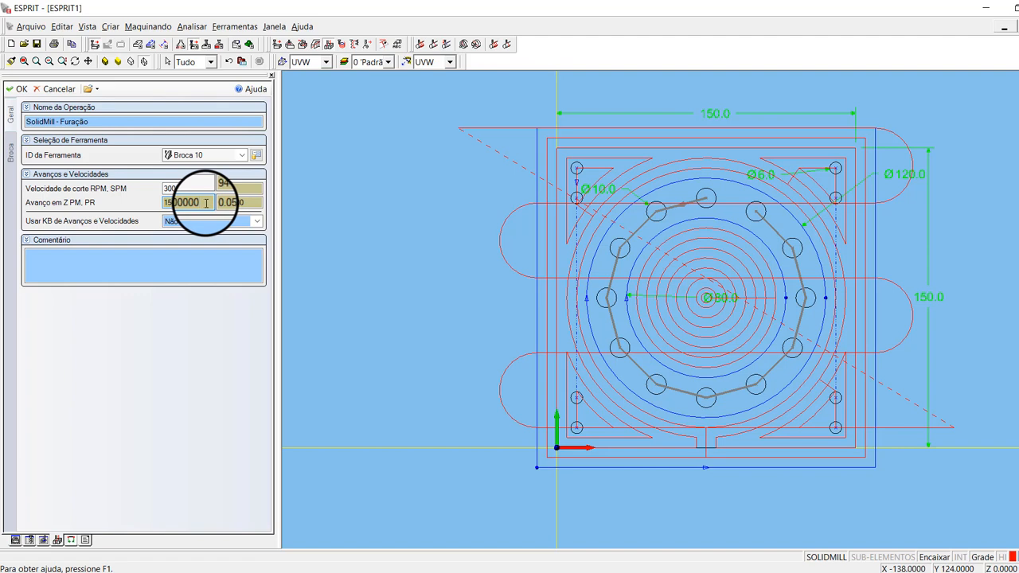
Step: Set the total depth of the 2 PAP drilling to 30 mm and its initial depth to 0
click(11, 152)
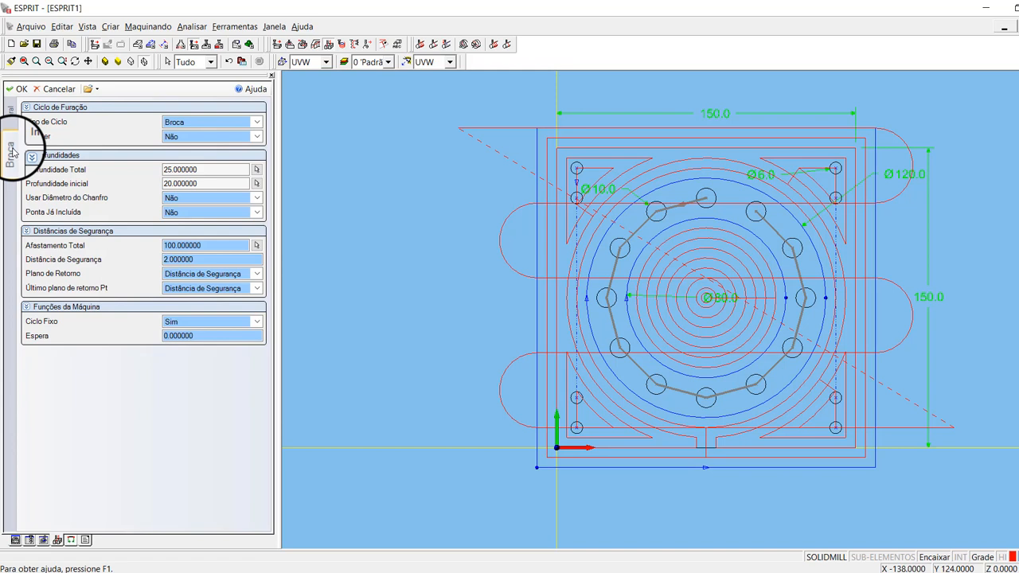
click(210, 170)
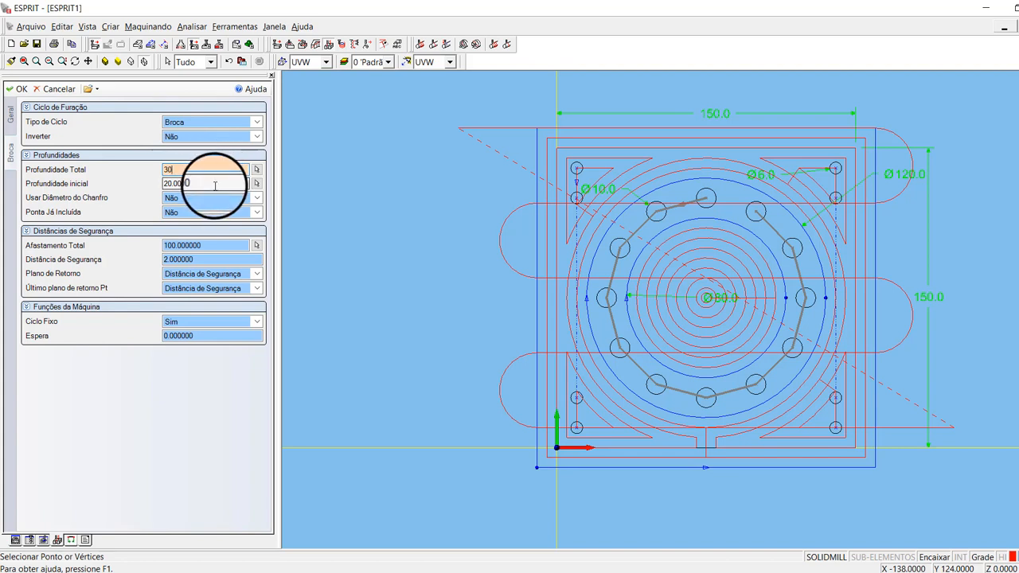
click(215, 184)
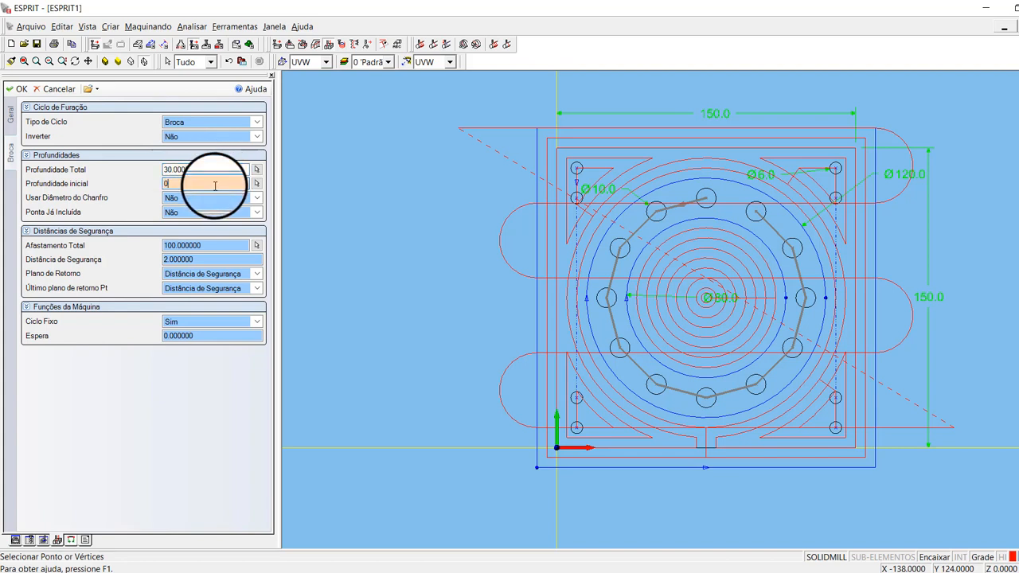
click(215, 171)
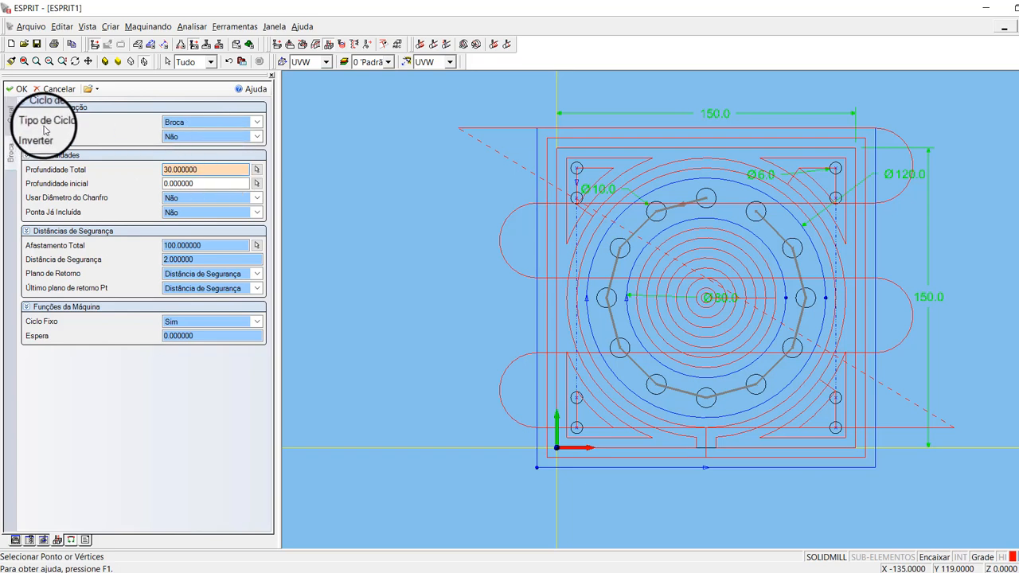
Step: Set the drilling cycle type to Pica-pau, create the 2 PAP toolpath and show it in isometric view
click(258, 121)
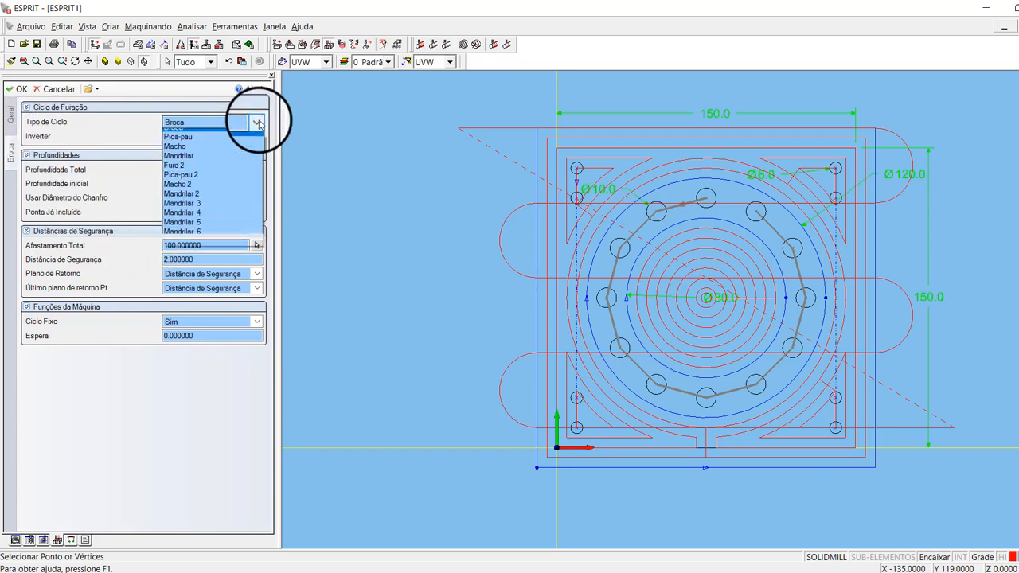
click(199, 145)
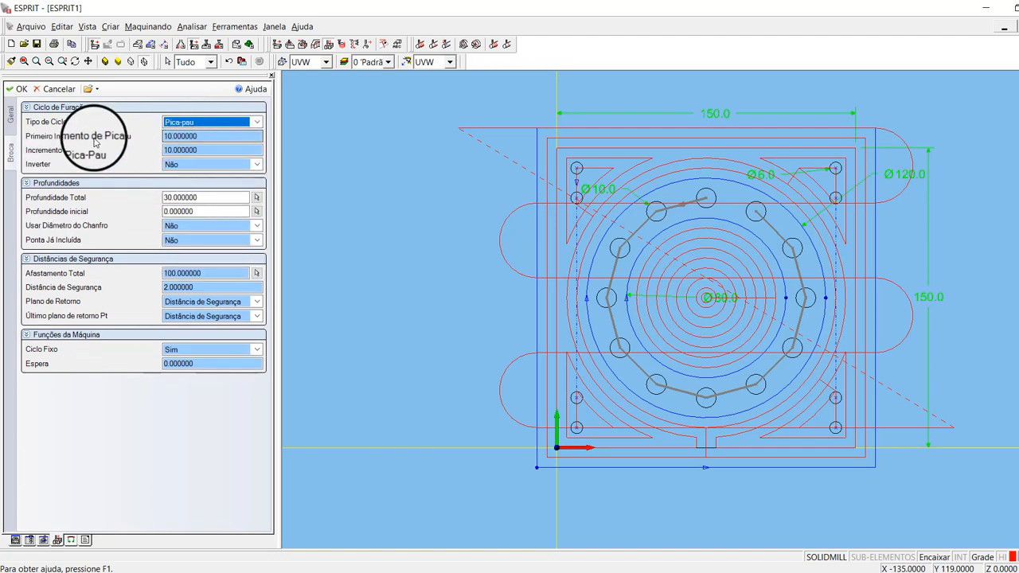
click(202, 150)
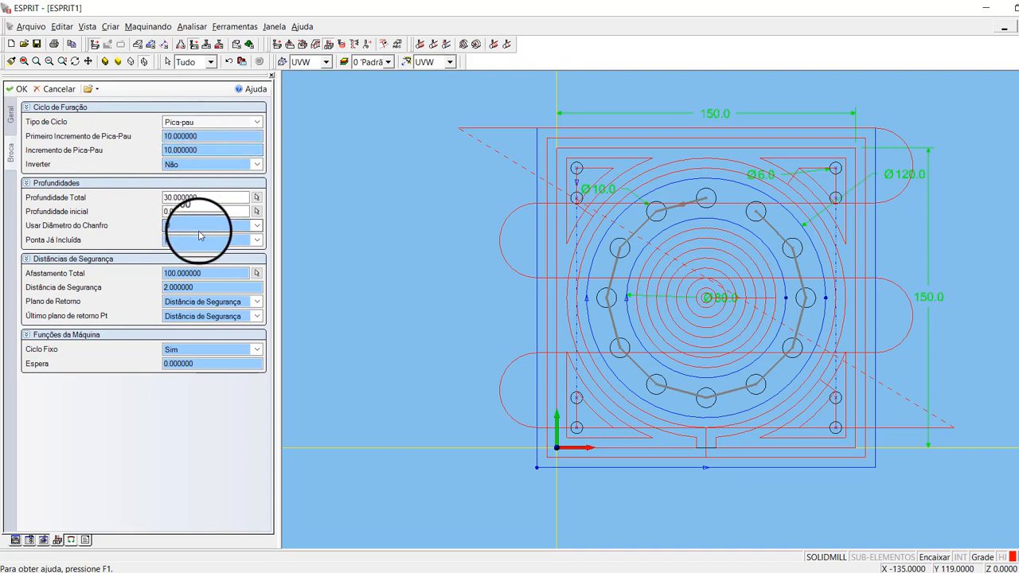
click(257, 124)
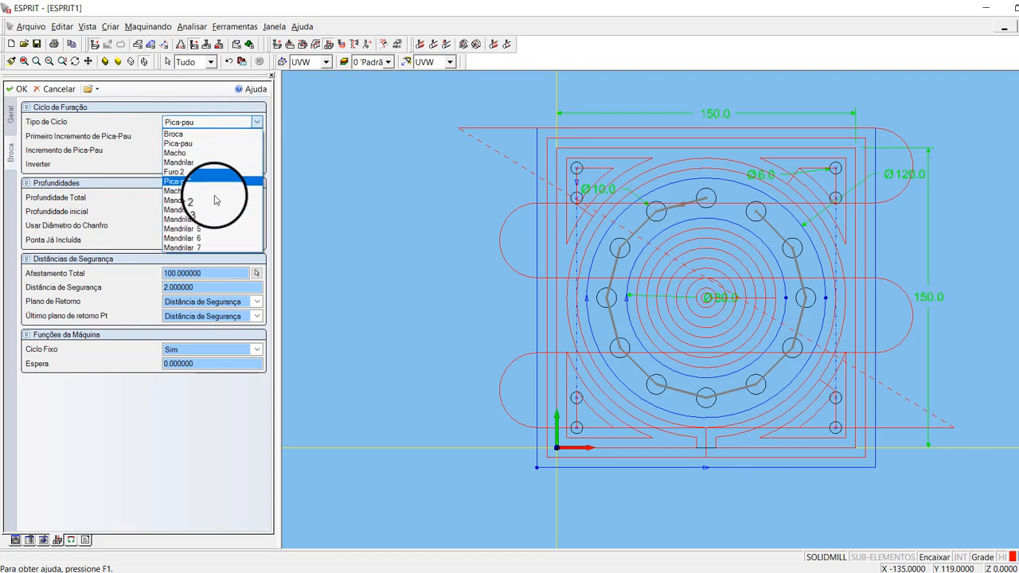
click(332, 147)
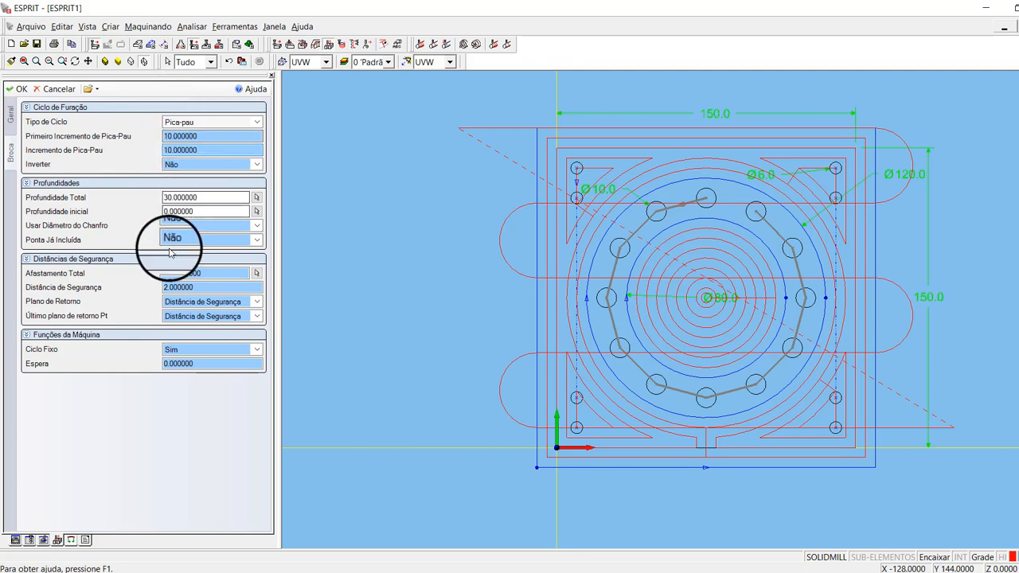
click(325, 230)
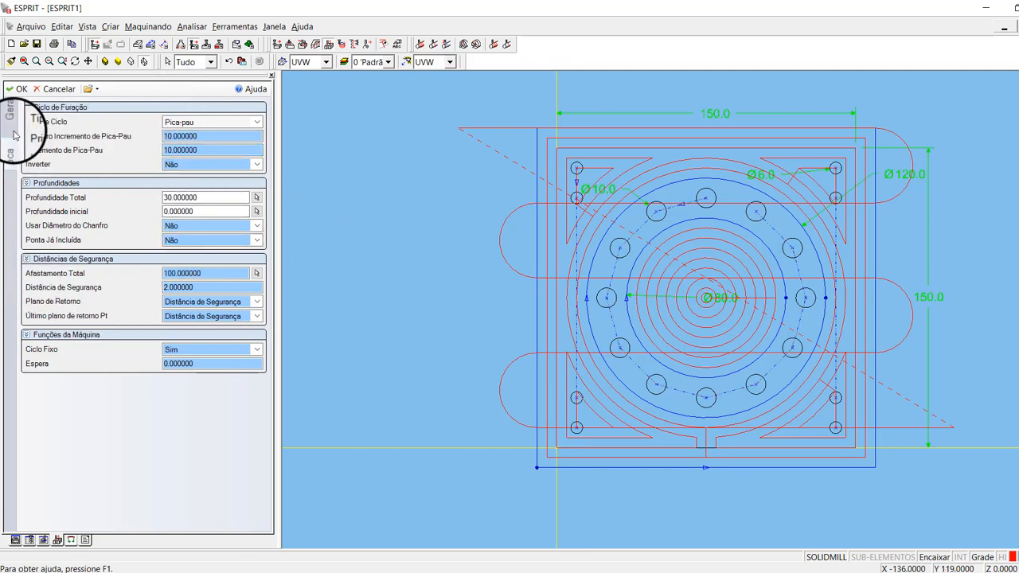
click(22, 89)
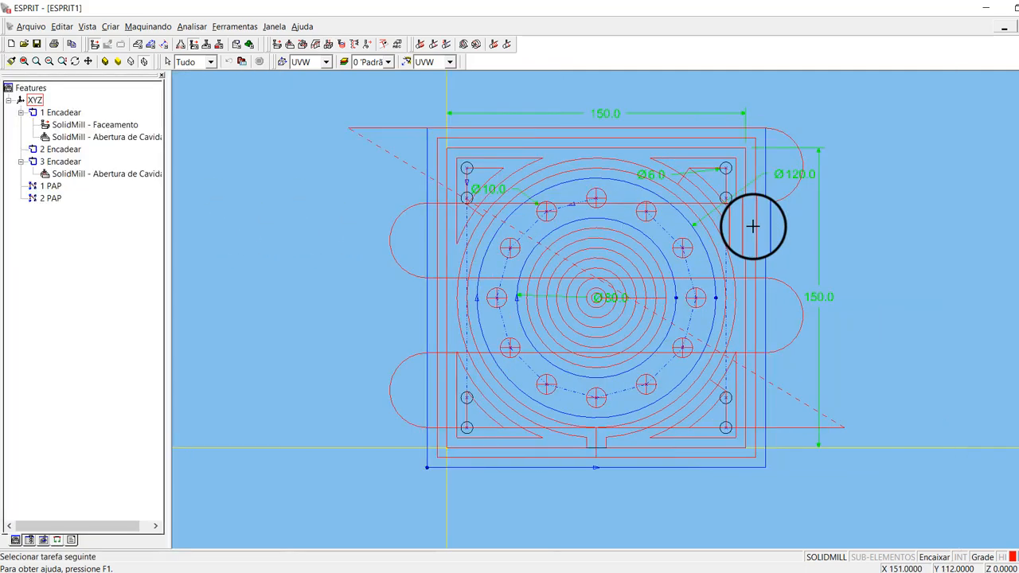
key(F8)
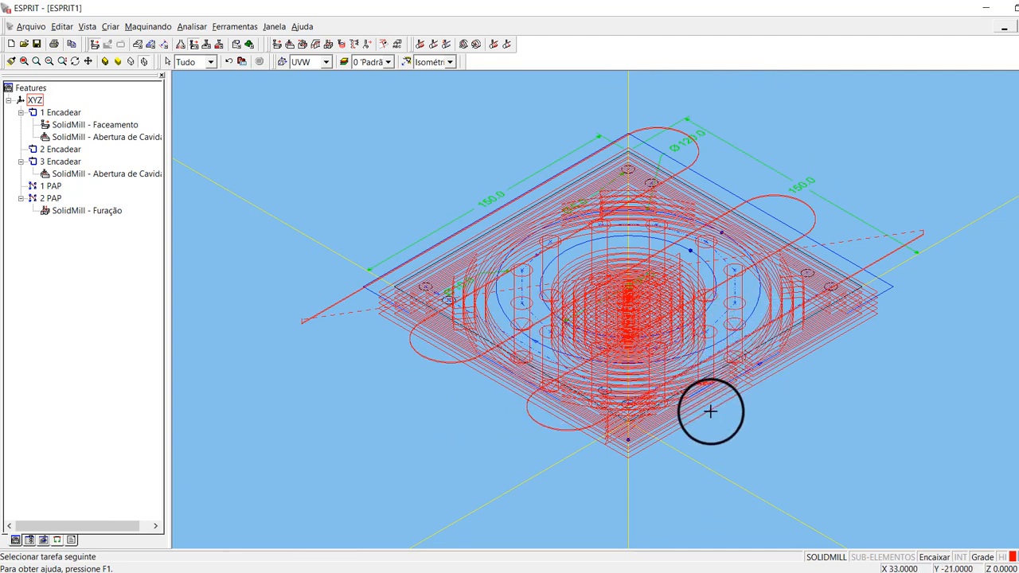
Step: Start a SolidMill drilling operation on the 1 PAP corner holes with Broca 6 as the tool
click(46, 191)
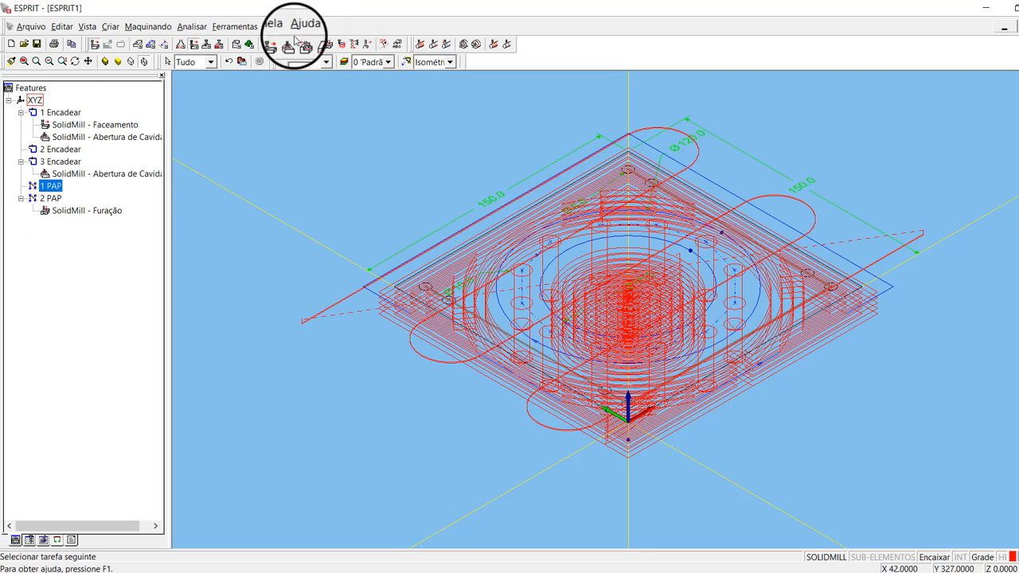
click(328, 46)
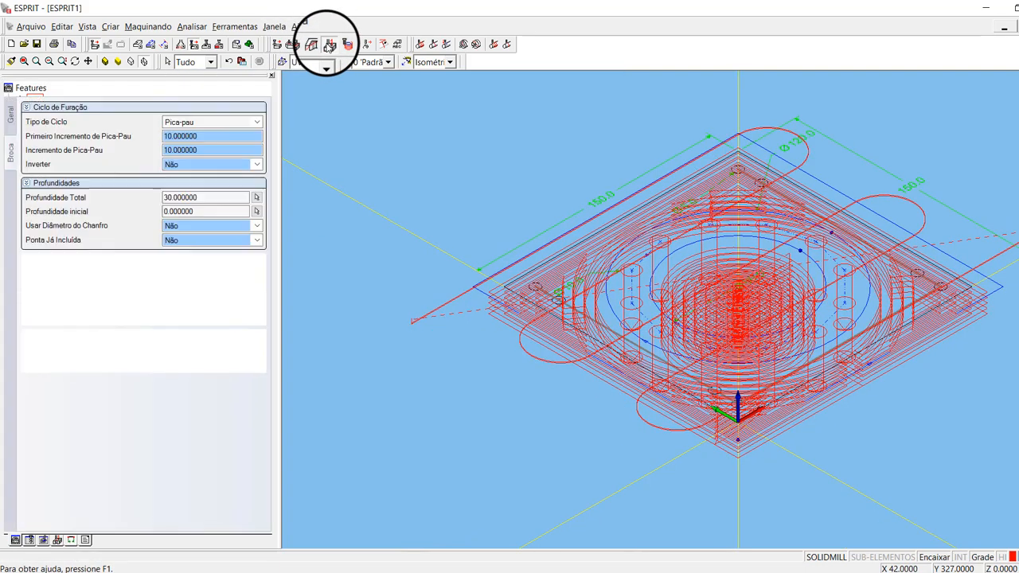
click(11, 121)
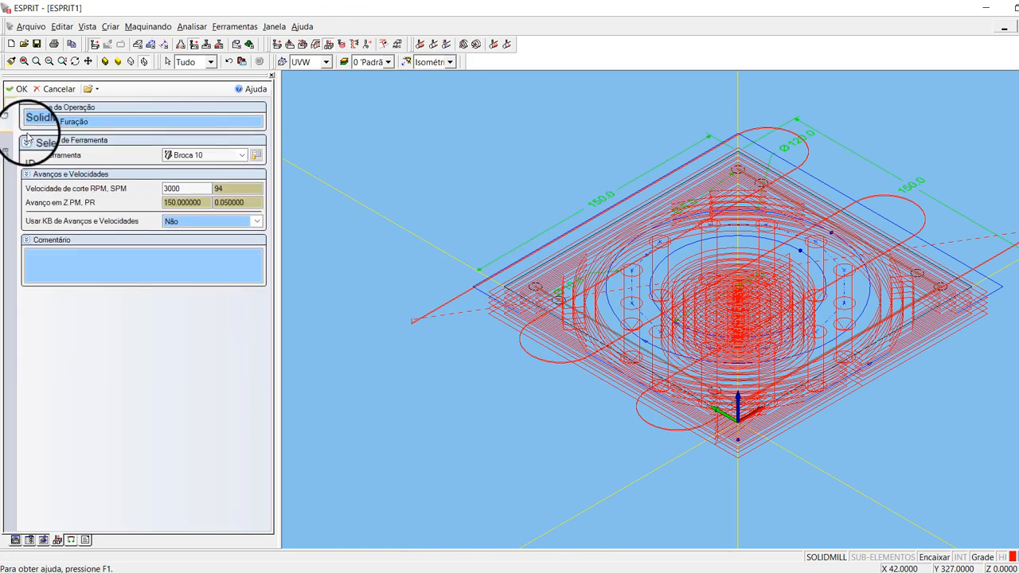
click(242, 155)
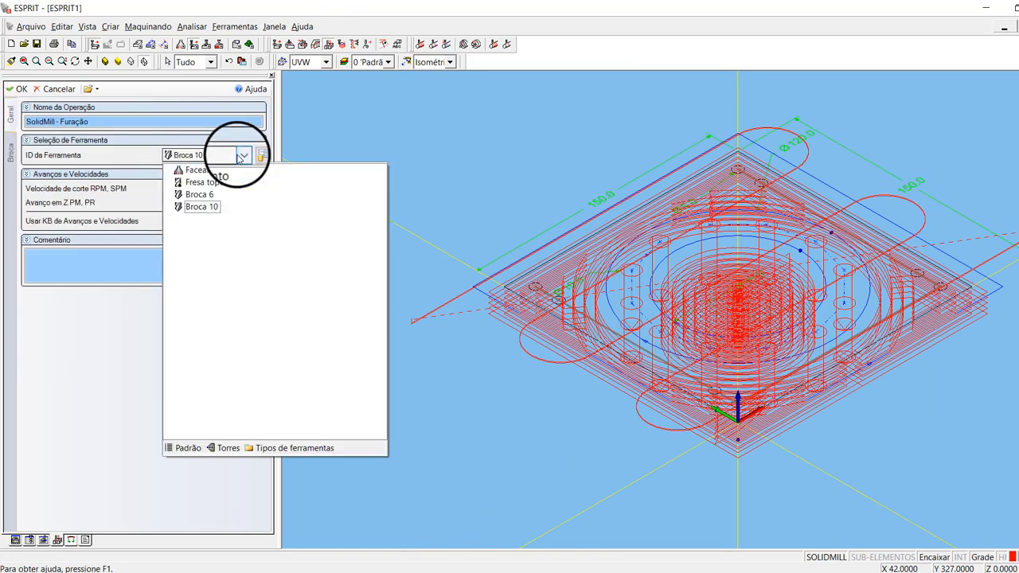
click(201, 195)
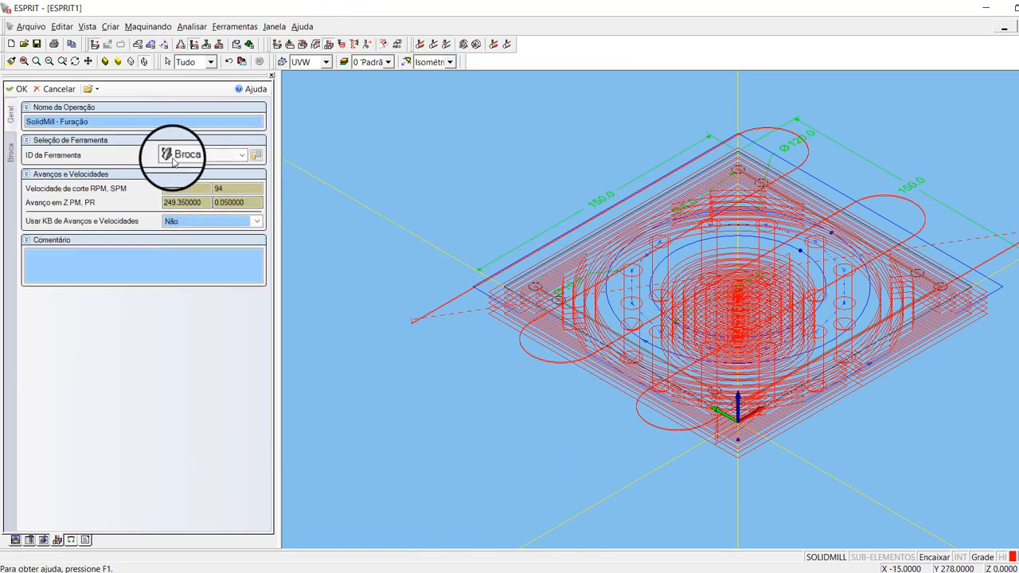
click(182, 188)
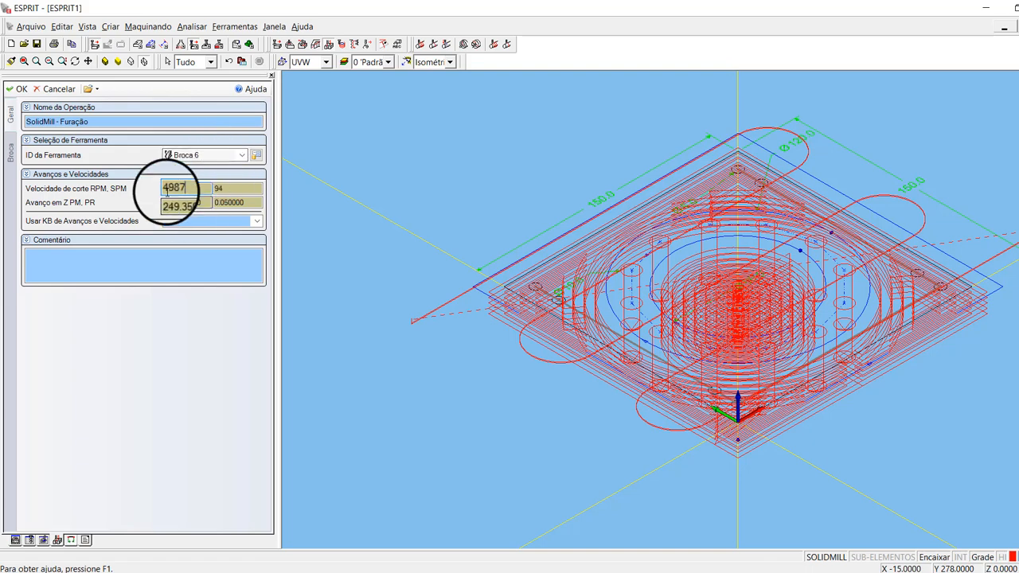
Step: Set the initial depth of the 1 PAP drilling to 15 mm and create its toolpath
click(13, 159)
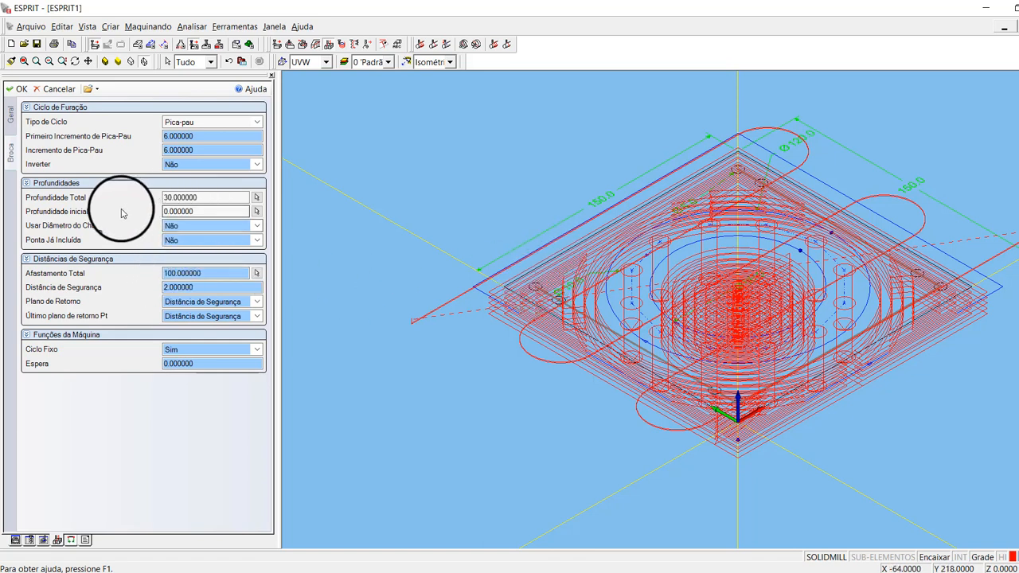
click(199, 212)
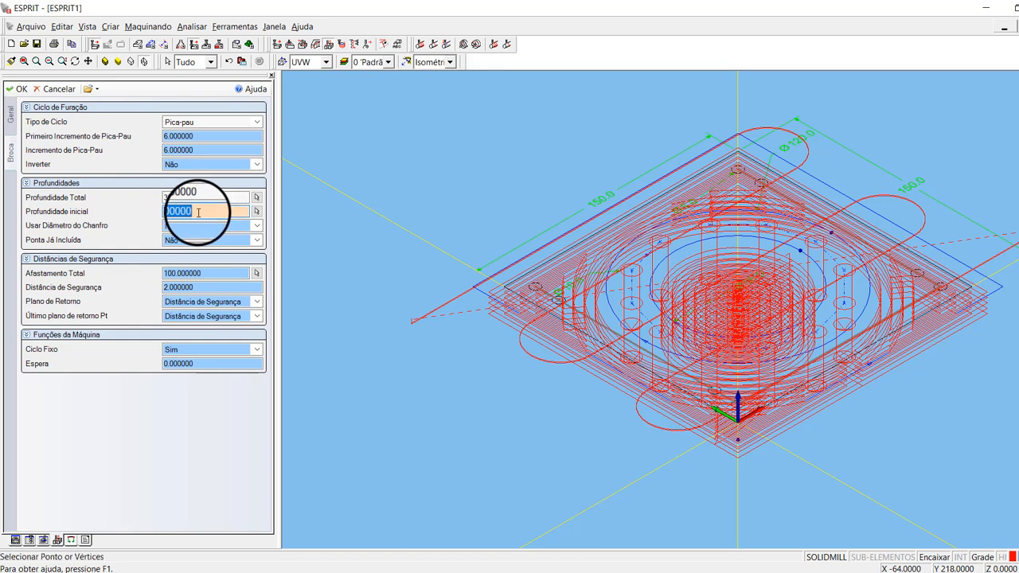
text(15)
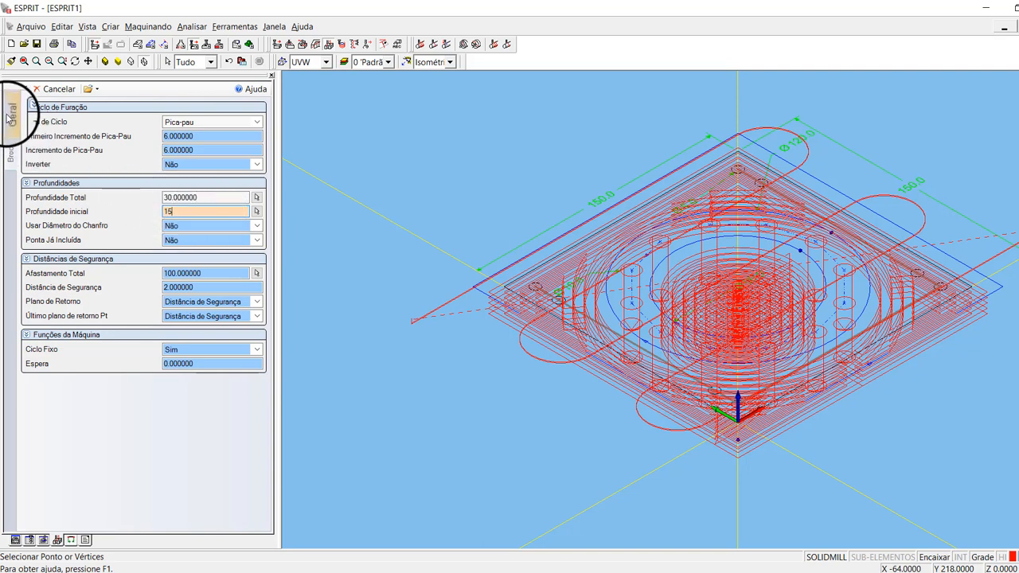
click(19, 88)
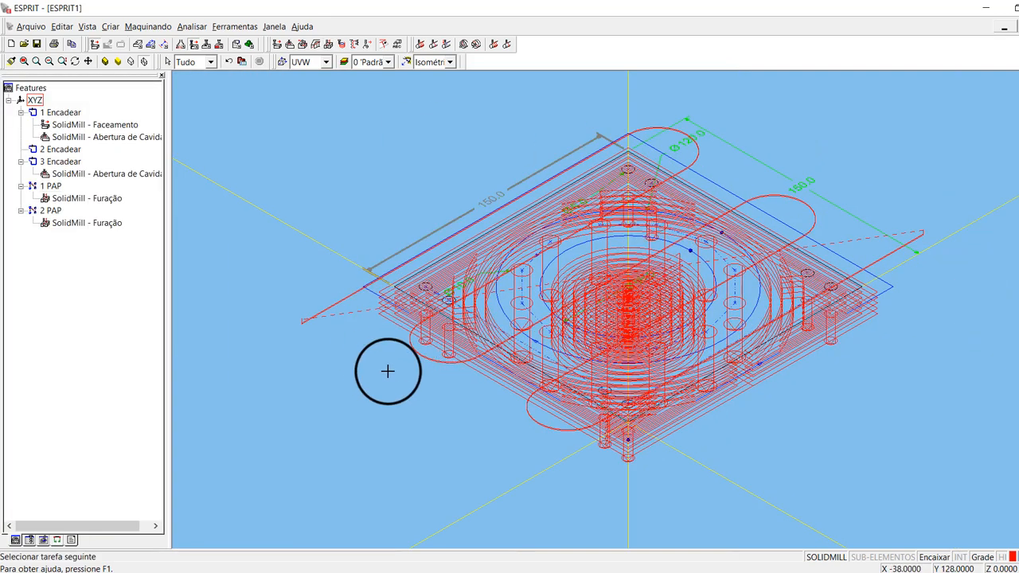
scroll(405, 321, up, 4)
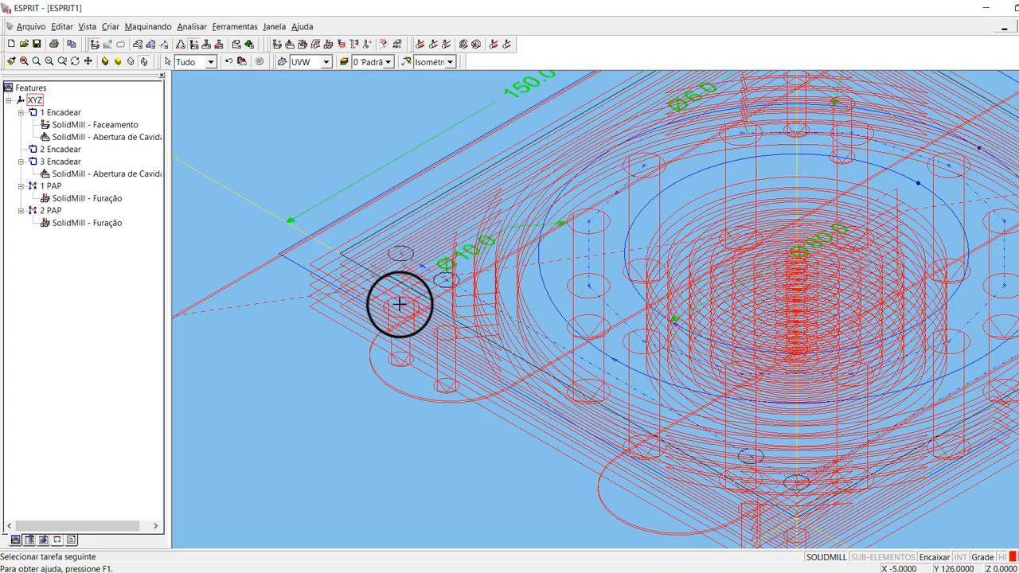
scroll(399, 304, down, 3)
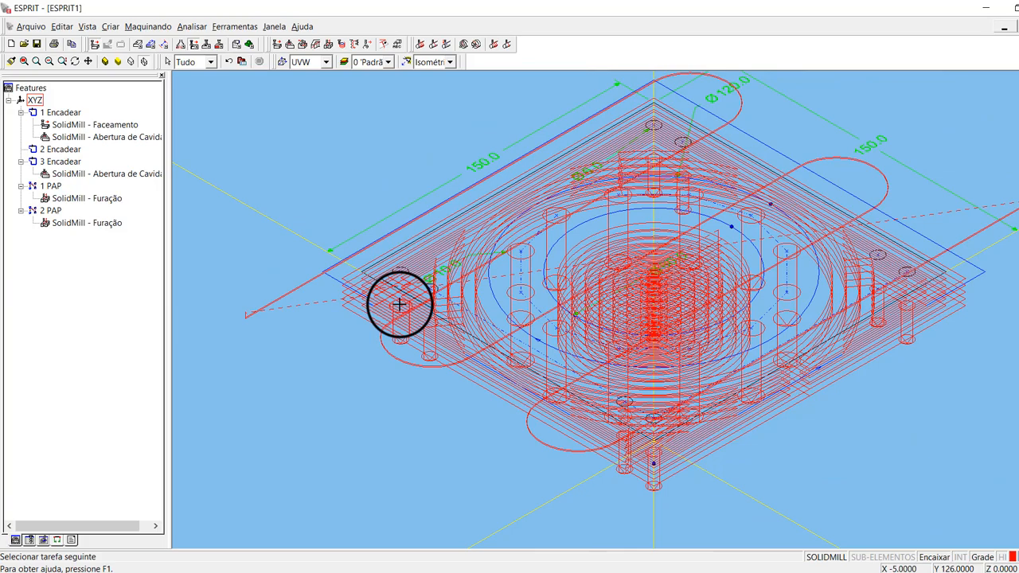
Step: Run the machining simulation in top view, adjust its speed and stop it
key(F7)
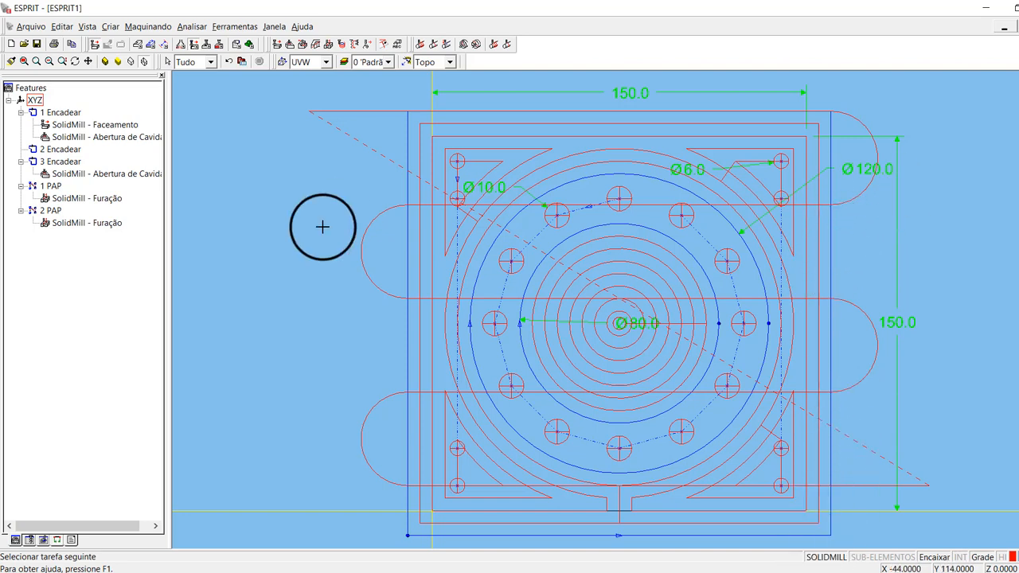
click(249, 46)
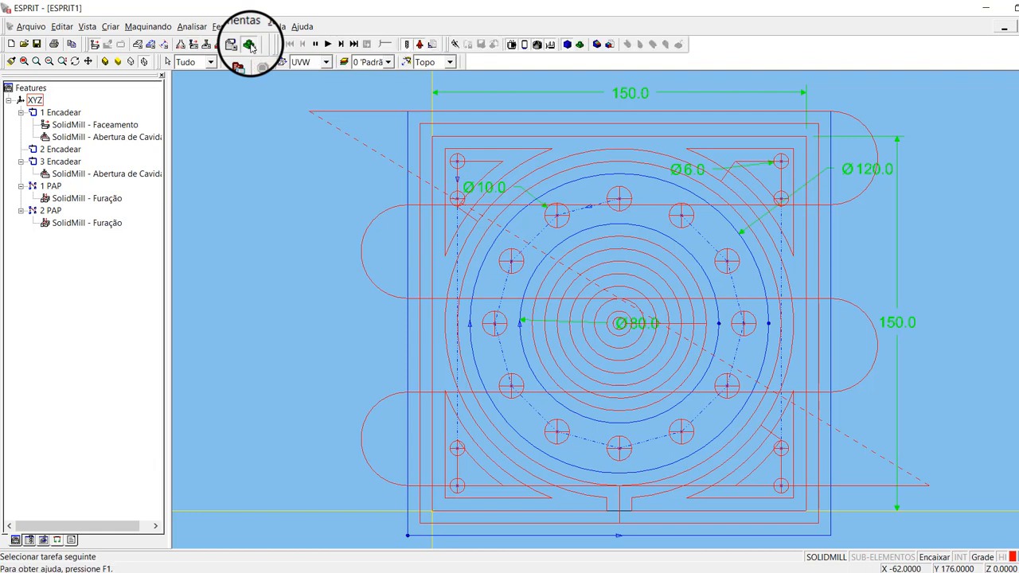
click(328, 44)
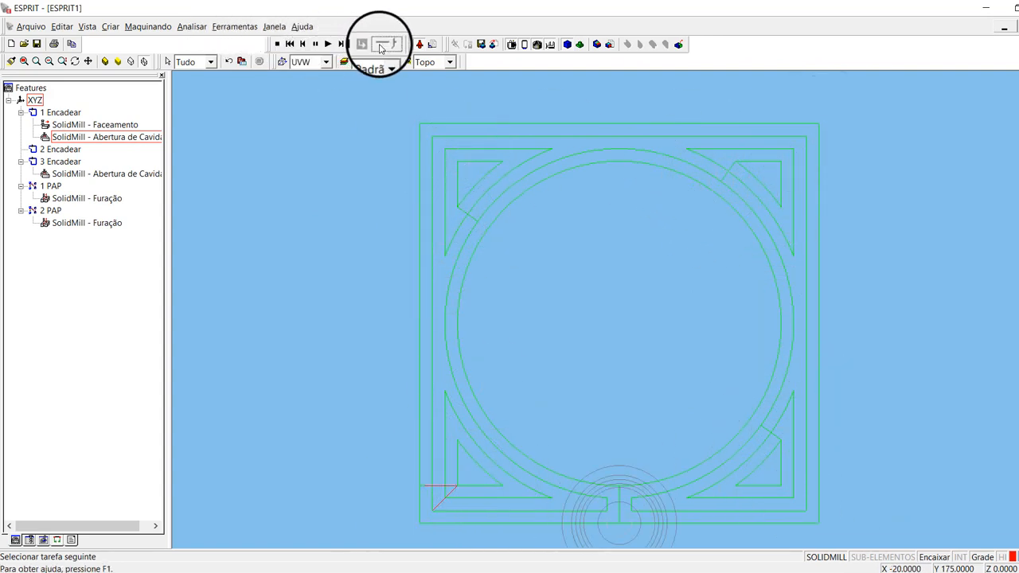
click(380, 46)
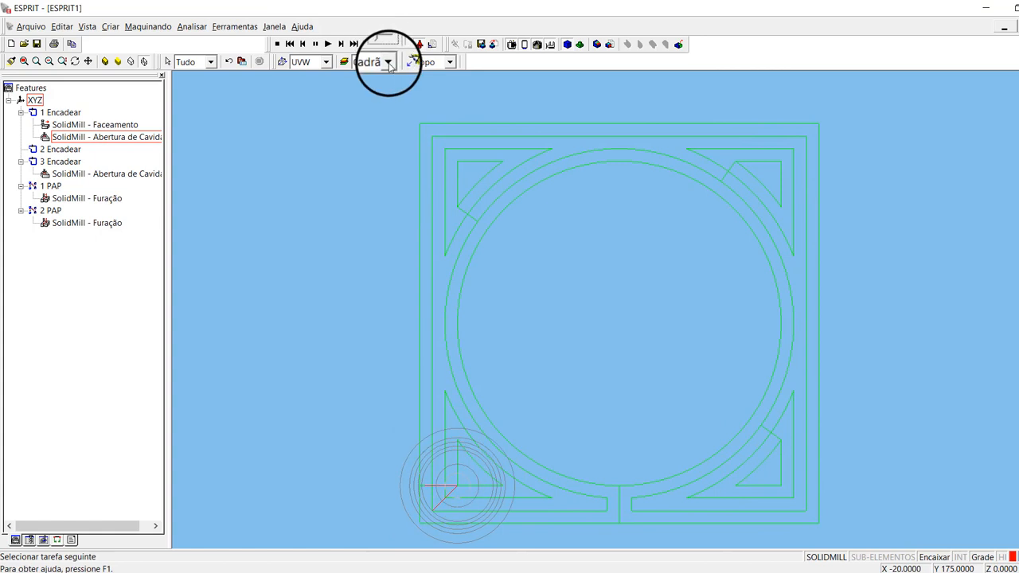
click(274, 44)
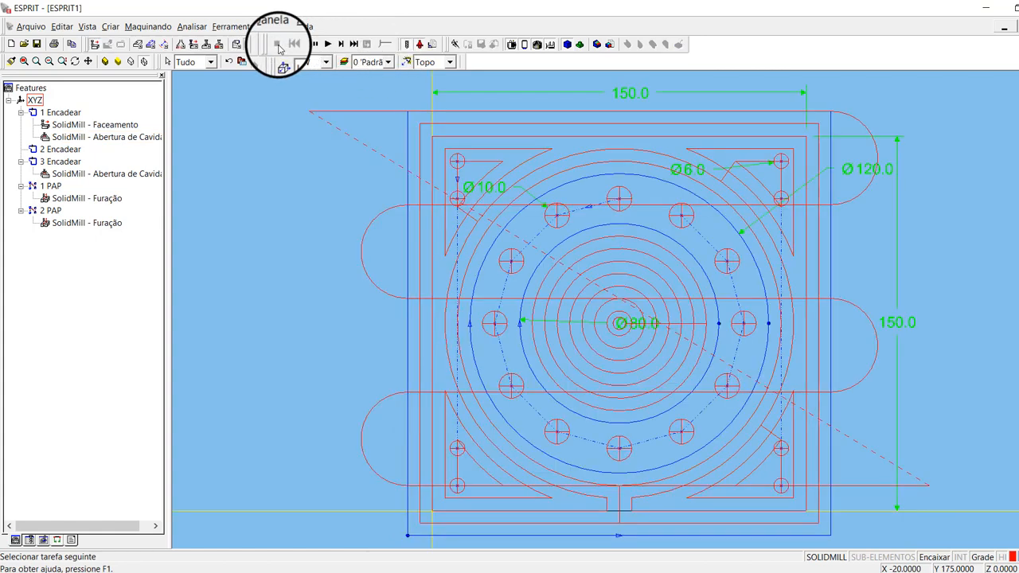
Step: Open the solids definition in the simulation parameters and use type Material bruto created from Bloco
click(432, 45)
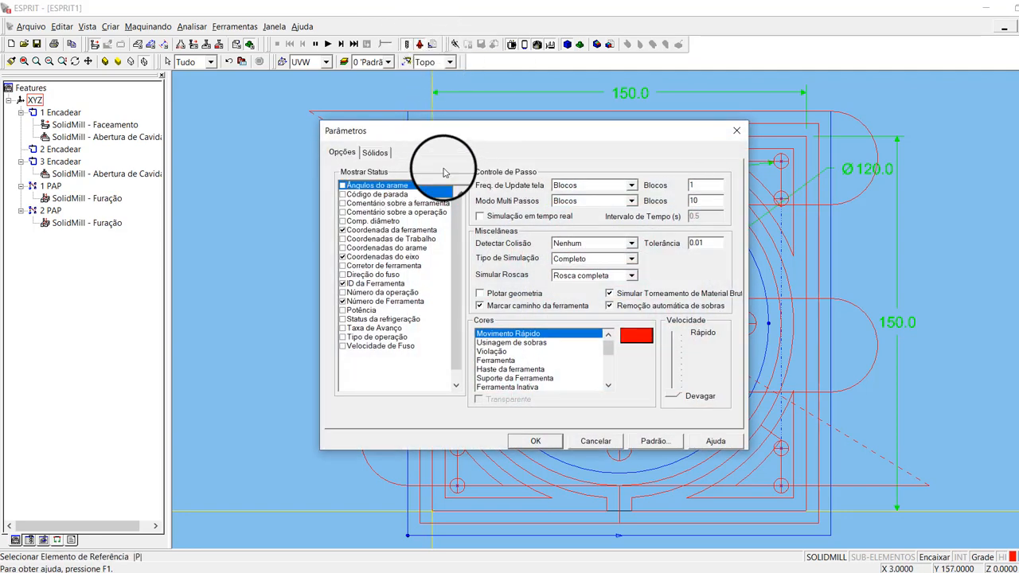
click(382, 156)
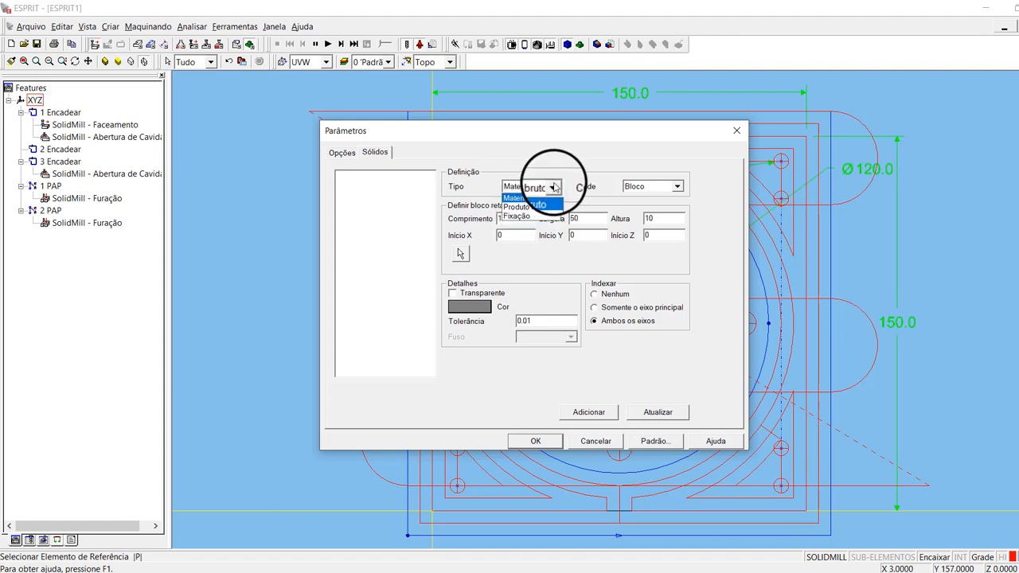
click(675, 187)
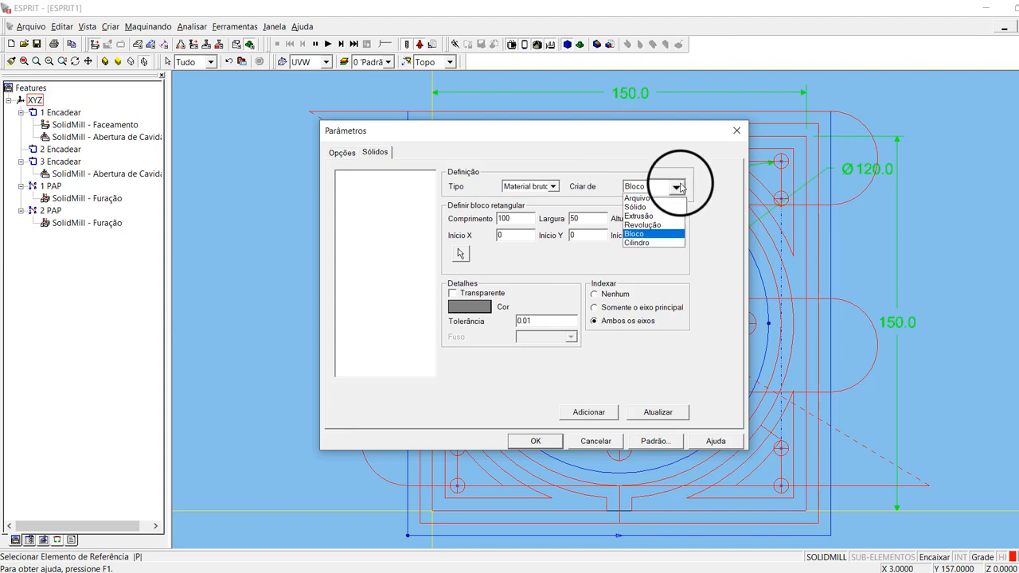
click(649, 236)
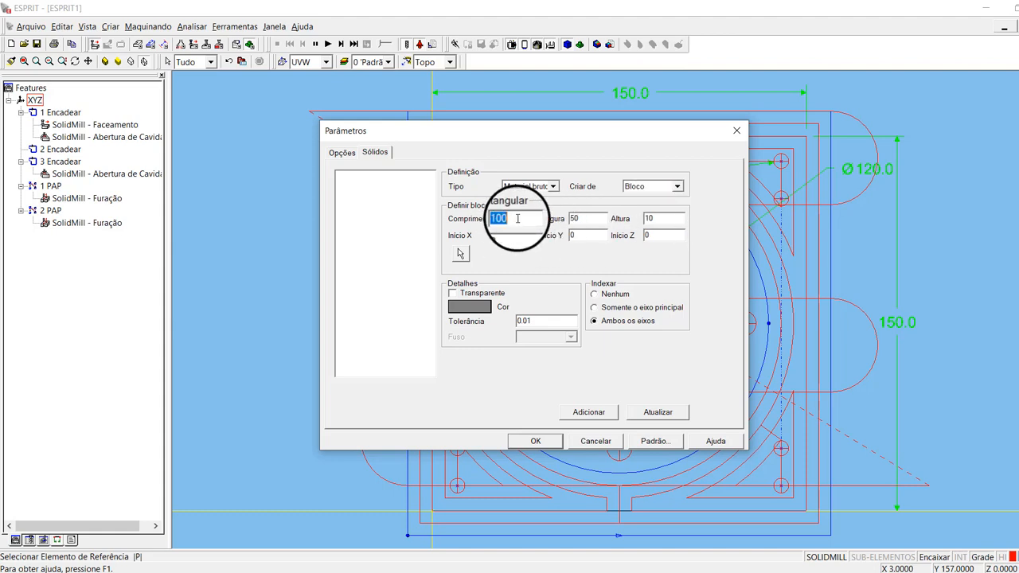
Step: Set the stock block to length 150, width 150, height 30 and Início Z -30, add it and accept the parameters
text(50)
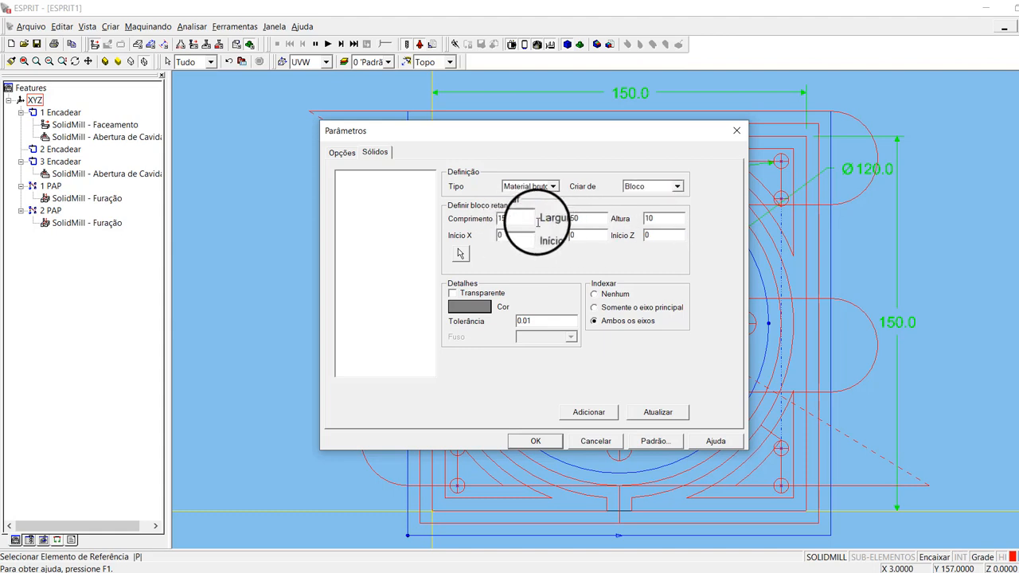
click(586, 216)
text(150)
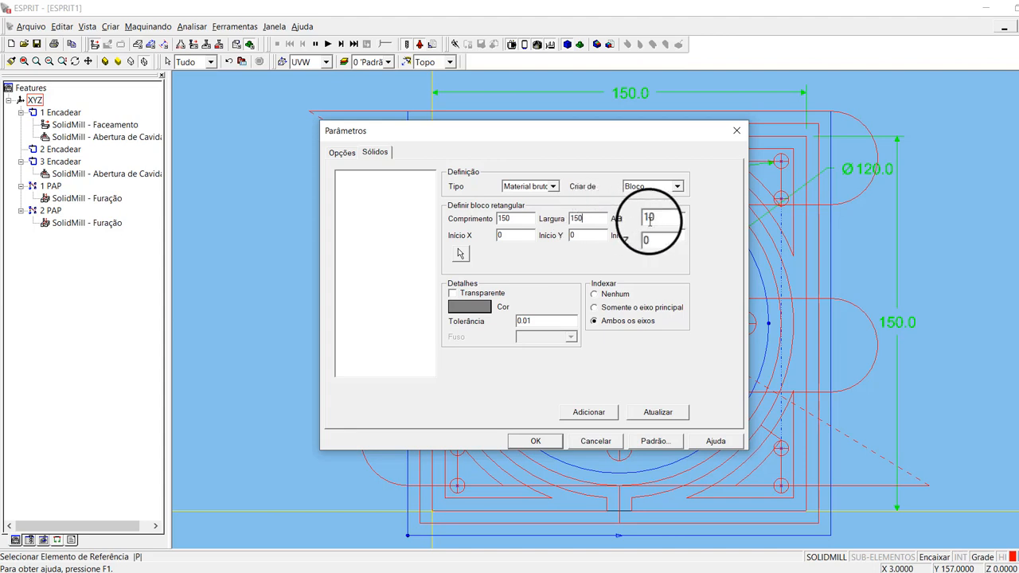
click(672, 217)
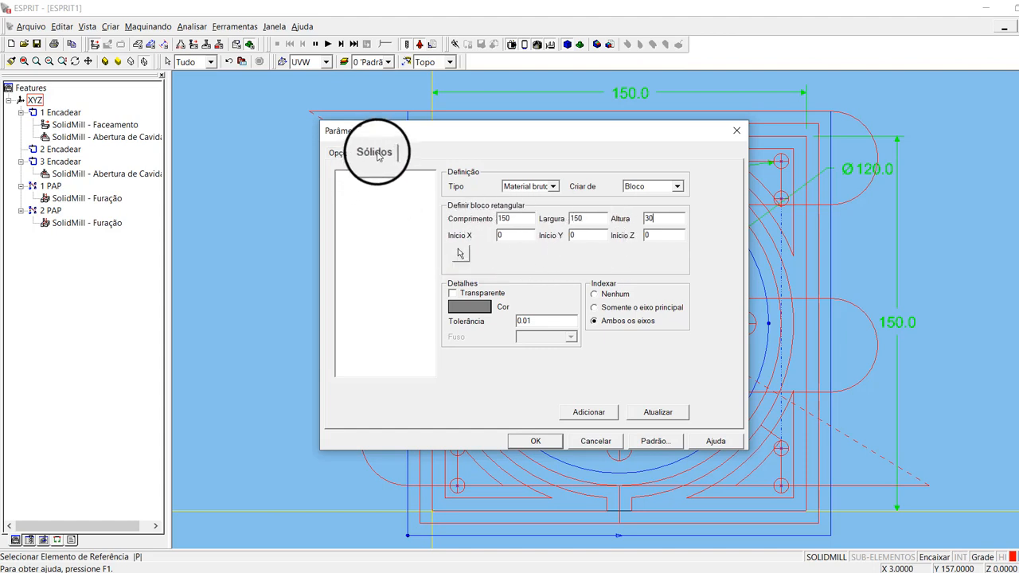
drag(392, 131, 645, 119)
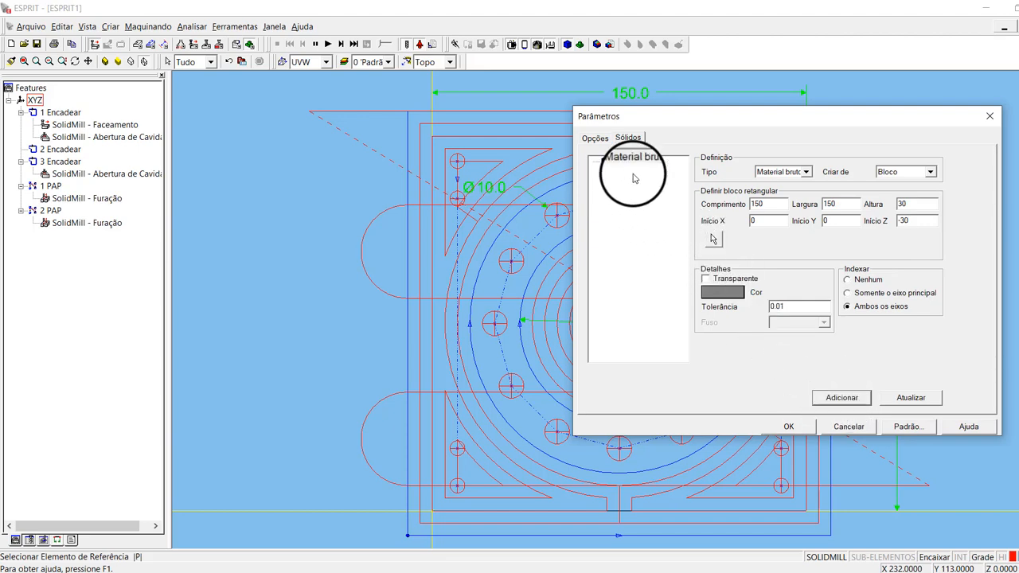
click(788, 426)
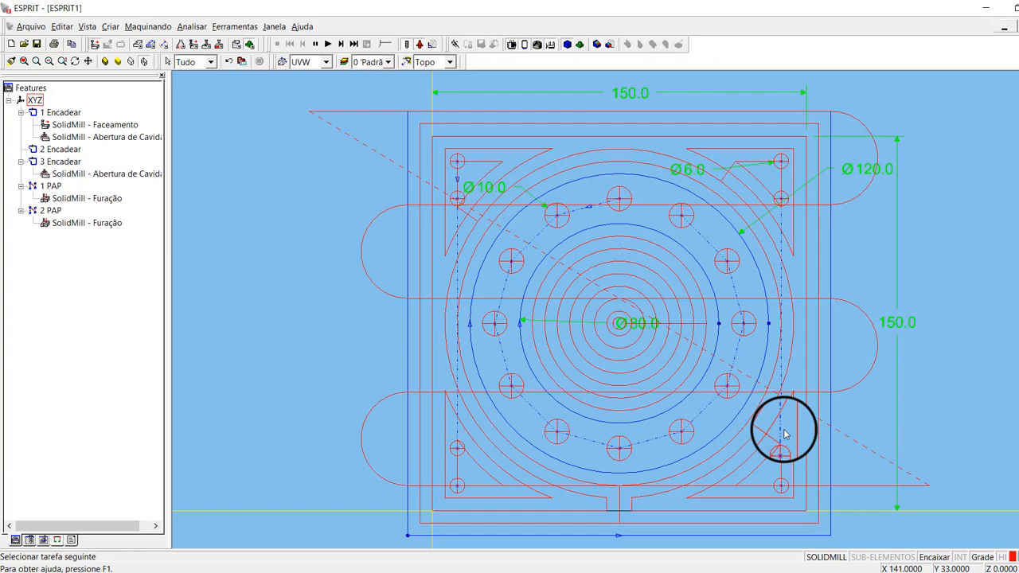
Step: Run the simulation with the stock block in isometric view at a changed speed, then stop it
key(F7)
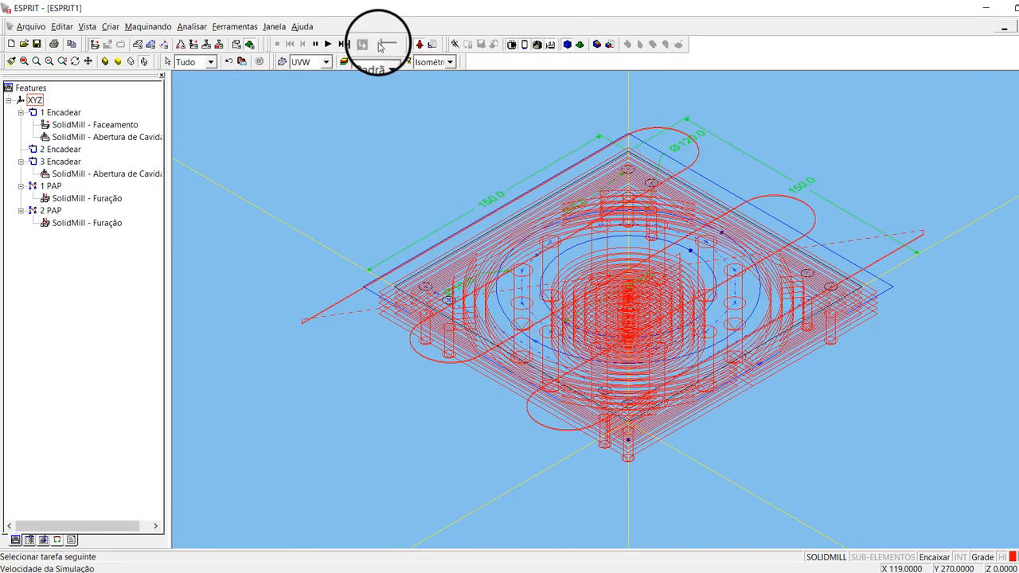
drag(379, 43, 389, 43)
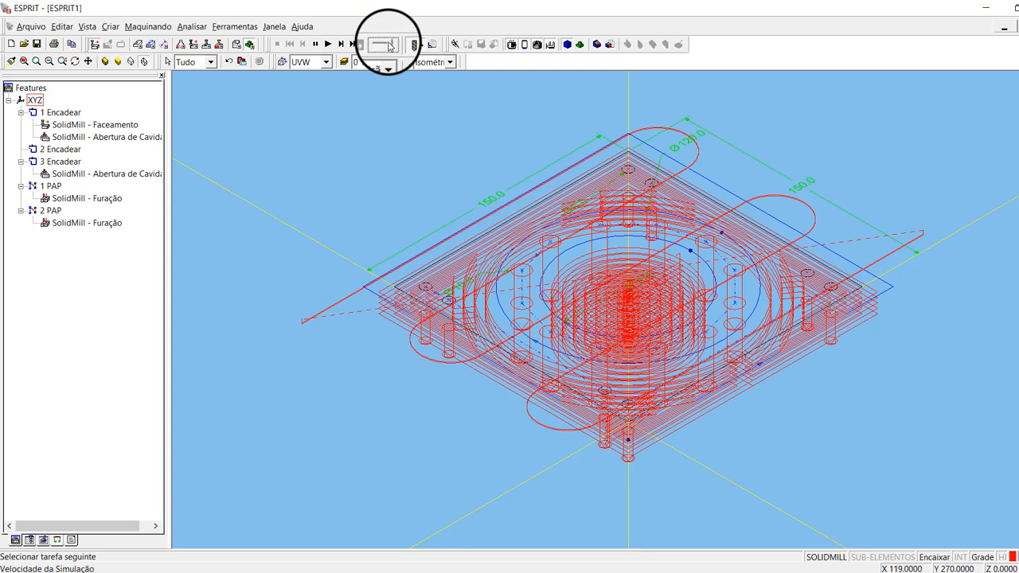
click(328, 44)
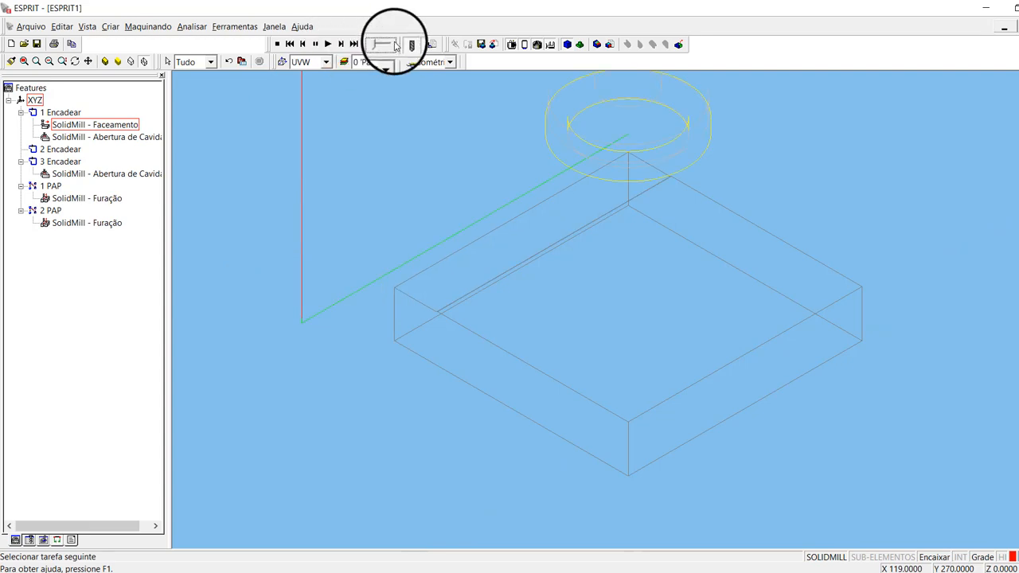
click(277, 45)
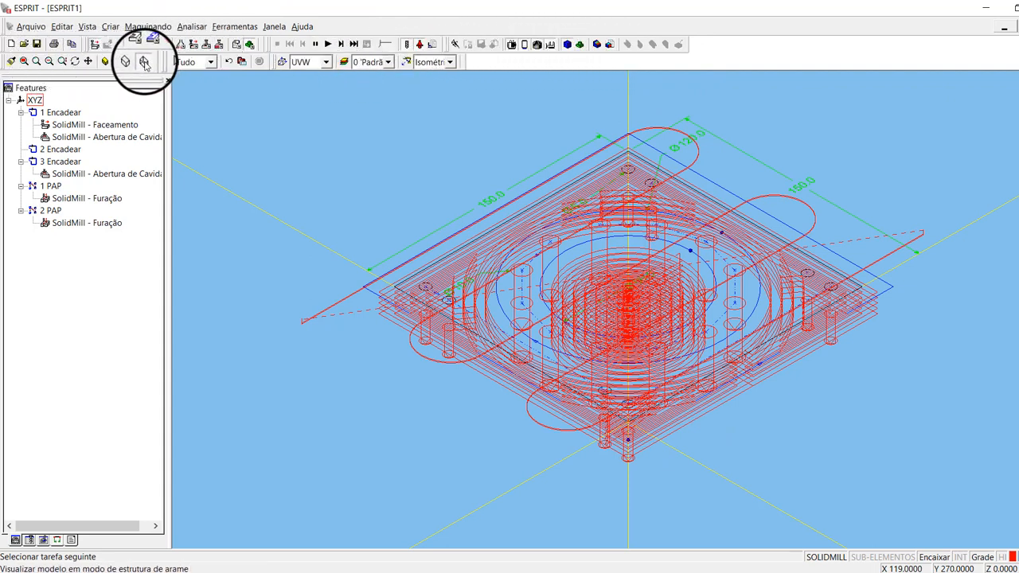
Step: Shade the model and simulate the machining on the solid stock, adjusting the simulation speed during the pocketing around the island
click(105, 62)
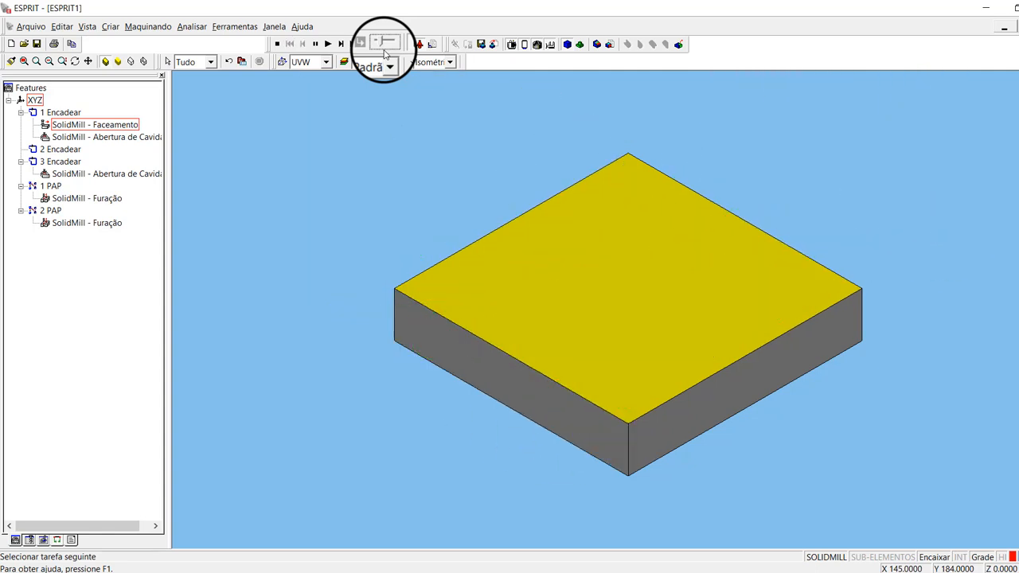
scroll(610, 220, up, 5)
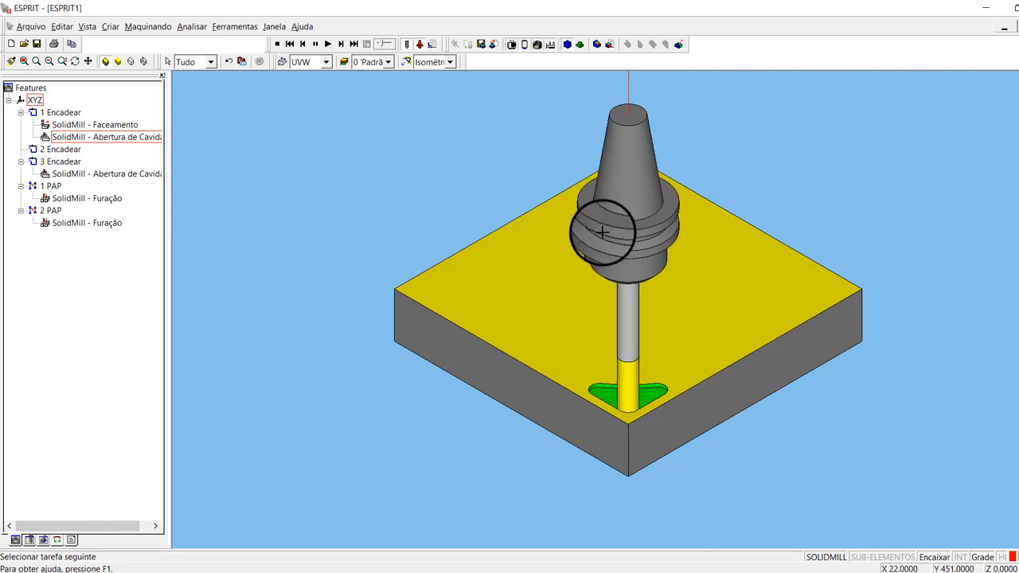
scroll(580, 307, down, 3)
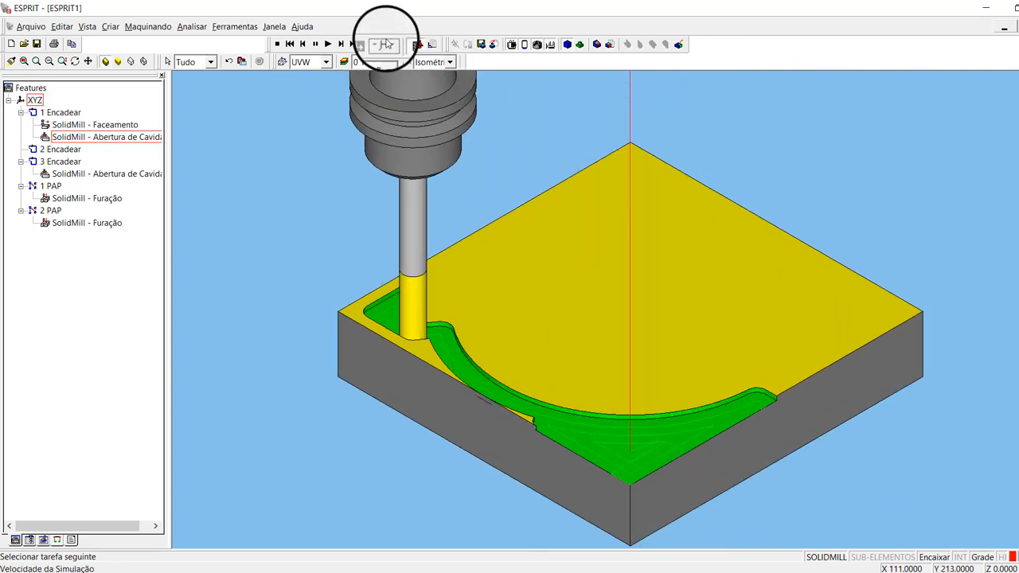
click(387, 44)
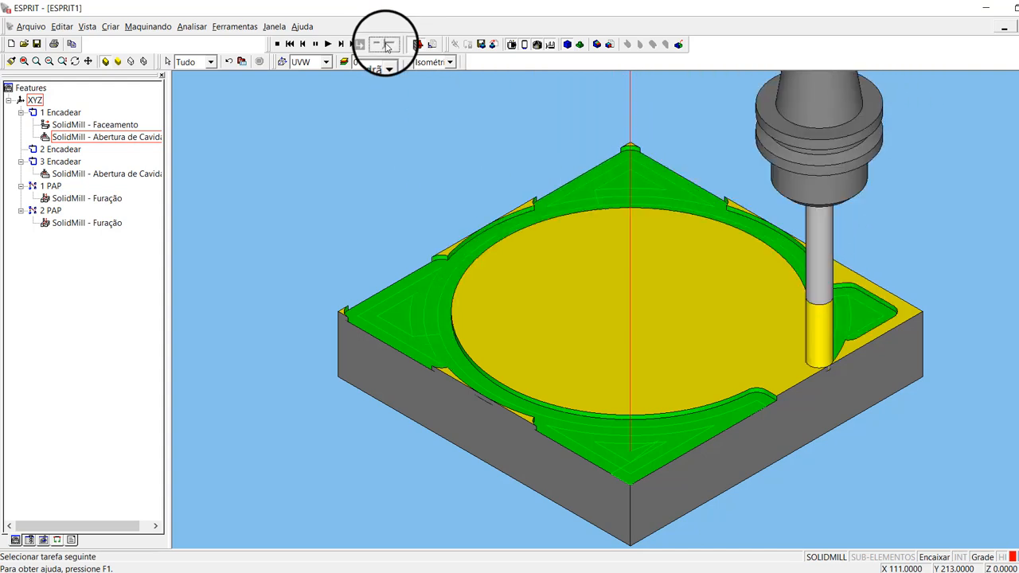
click(390, 45)
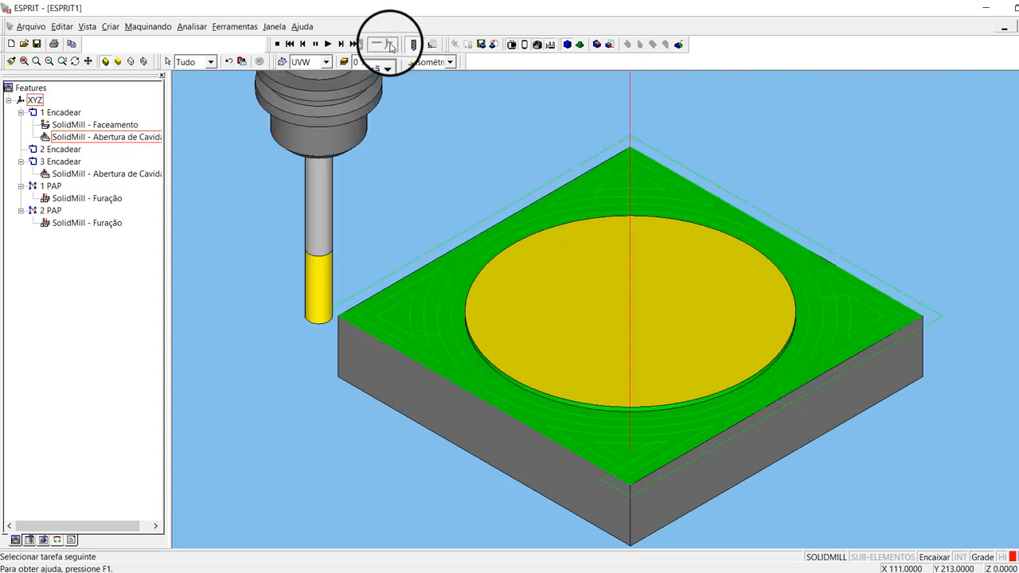
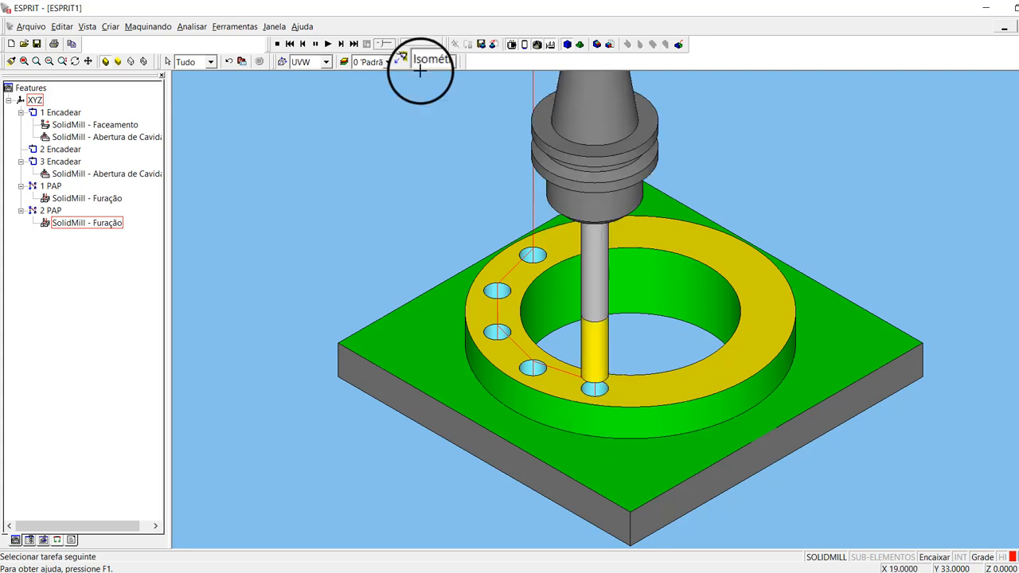
Step: Examine the simulated drilling of the 2 PAP and 1 PAP holes from rotated views, adjusting the simulation speed
click(77, 62)
drag(626, 389, 571, 319)
click(390, 45)
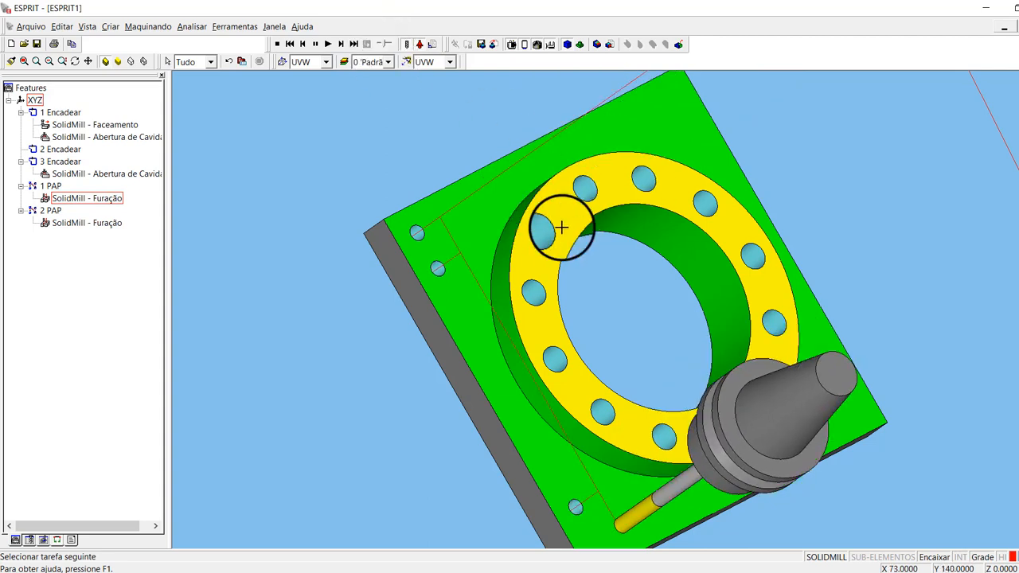
click(75, 61)
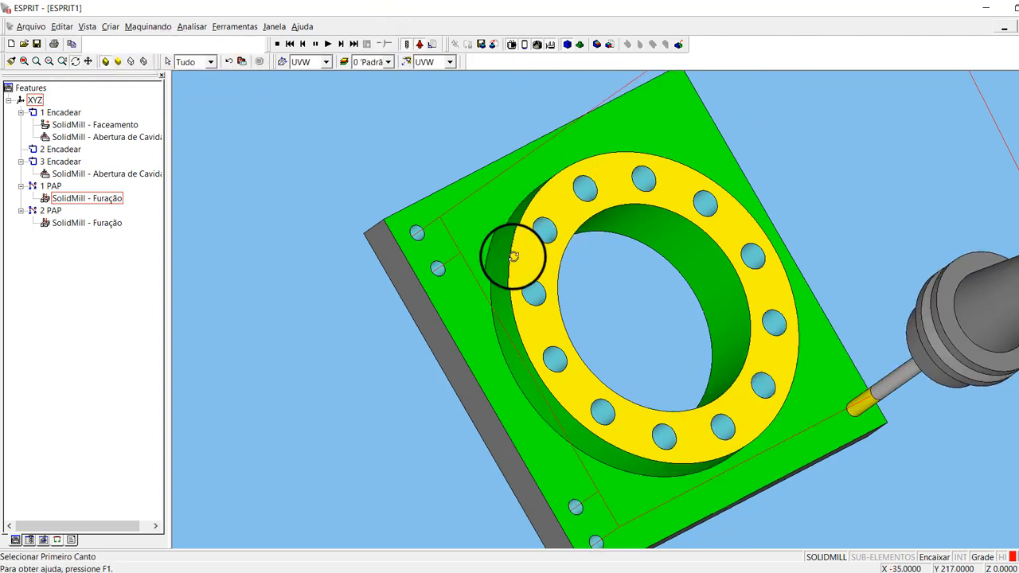
mouse_move(512, 249)
mouse_down()
mouse_move(494, 217)
mouse_move(492, 149)
mouse_move(518, 237)
mouse_up()
Step: Inspect the fully machined flange plate in isometric view and from a rotated angle
key(F7)
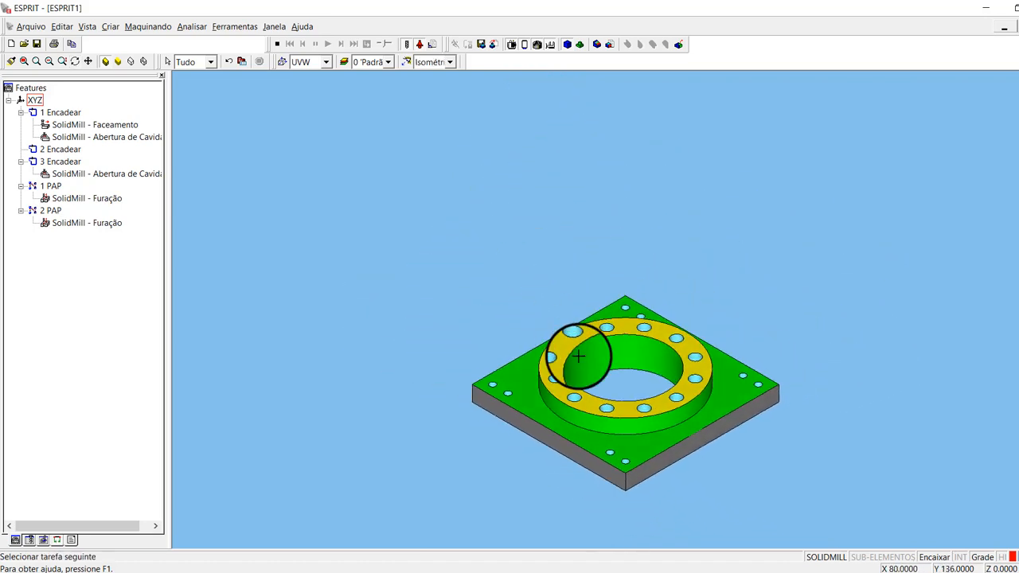
scroll(613, 435, up, 5)
scroll(643, 420, down, 2)
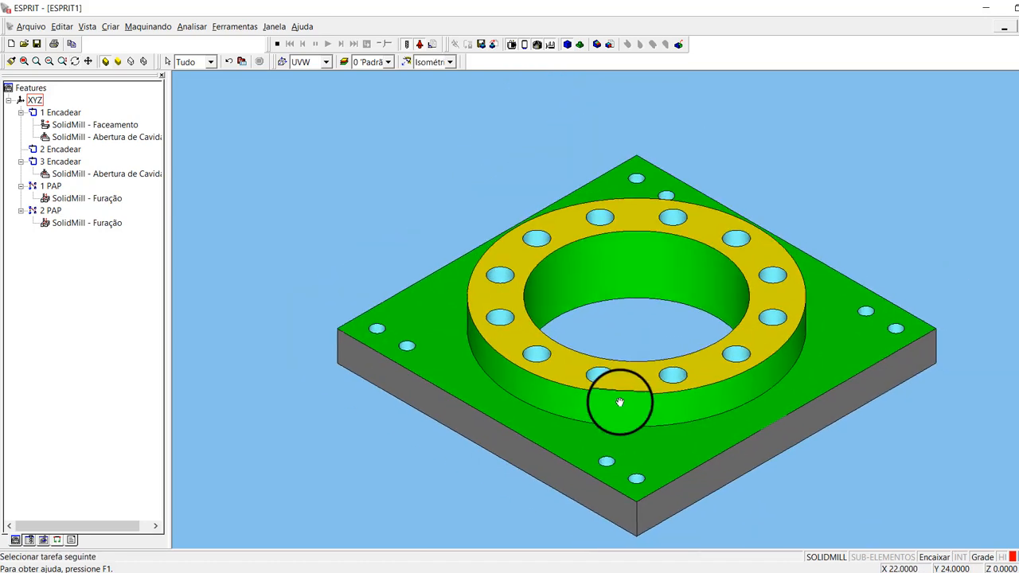
middle_drag(618, 403, 595, 343)
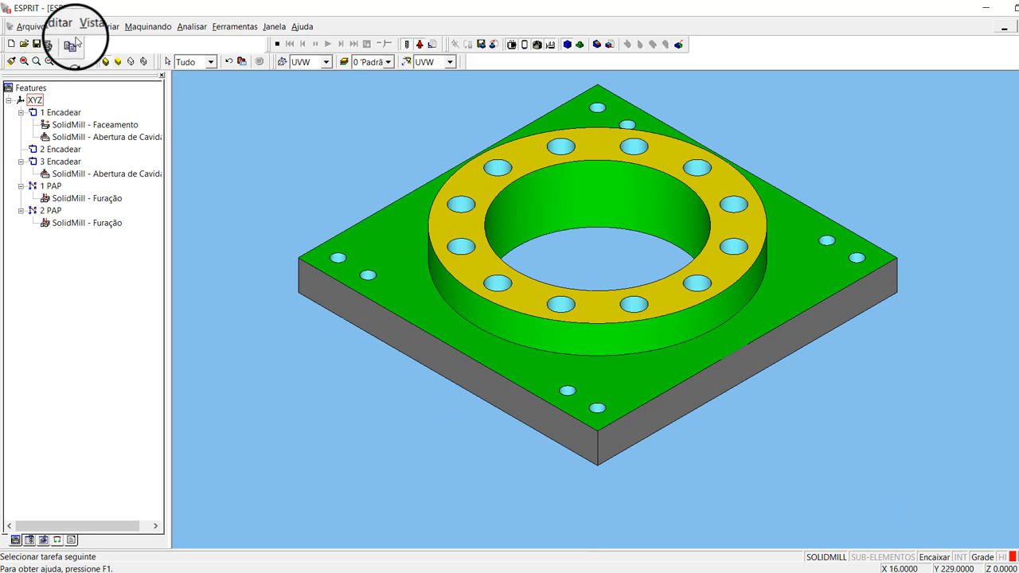
click(76, 62)
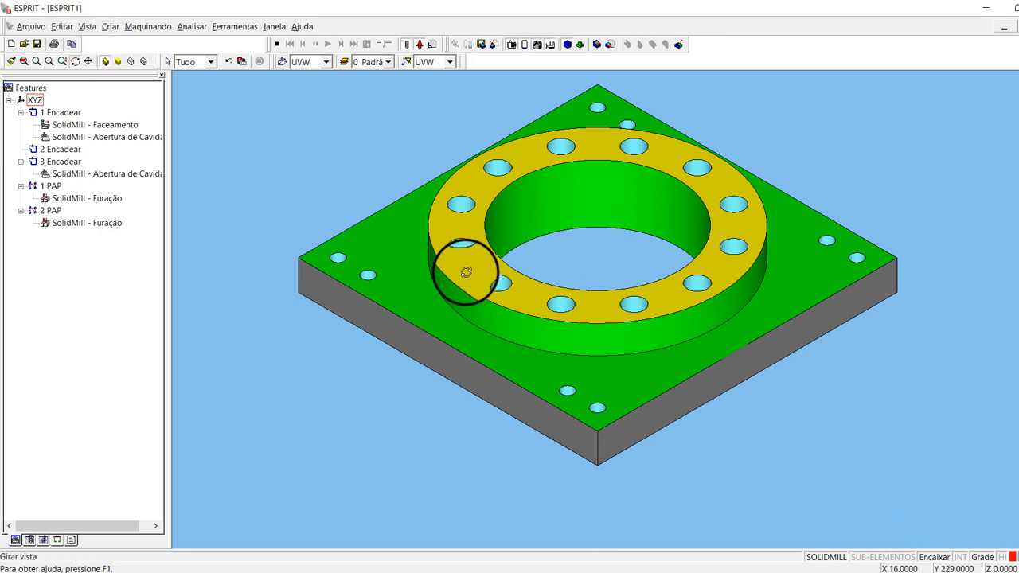
drag(466, 273, 531, 272)
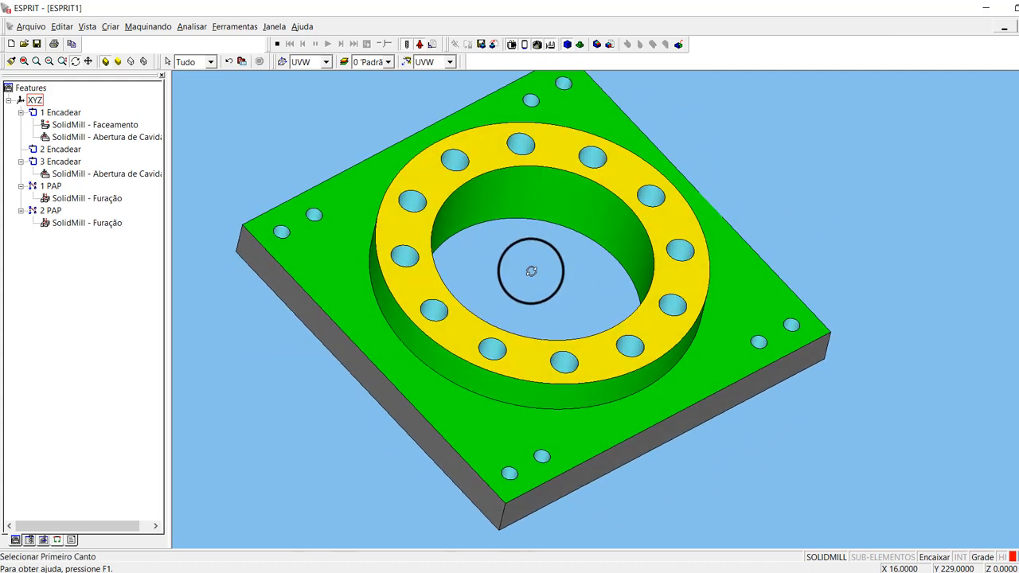